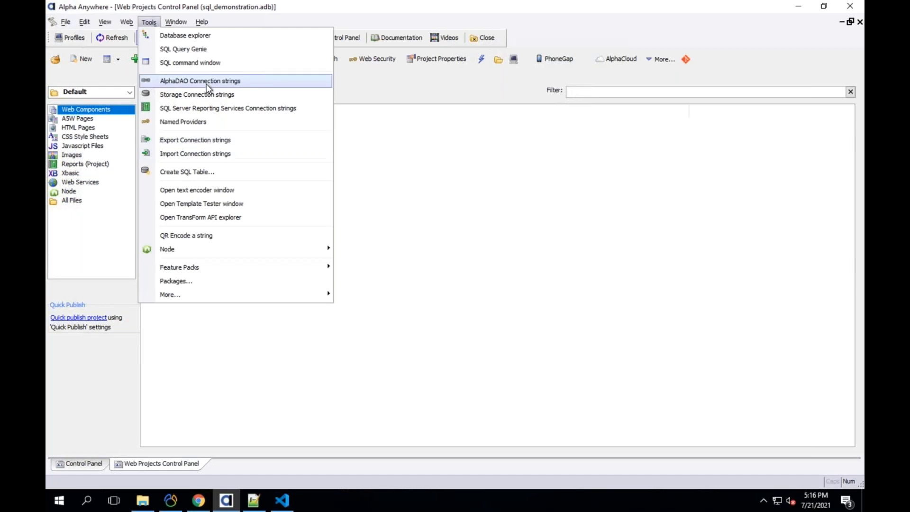
- Open the AlphaDAO named connection strings and highlight the whole AADemo-Northwind string
left_click(192, 81)
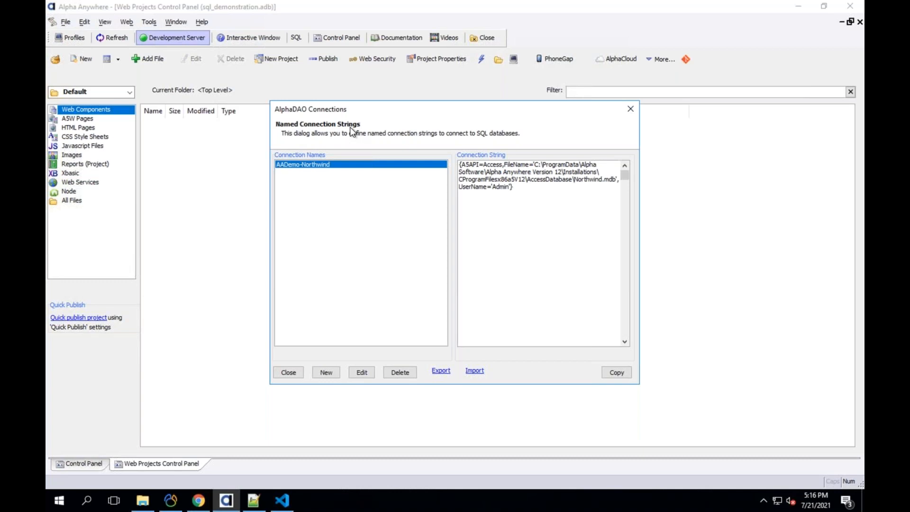
left_click_drag(515, 187, 460, 163)
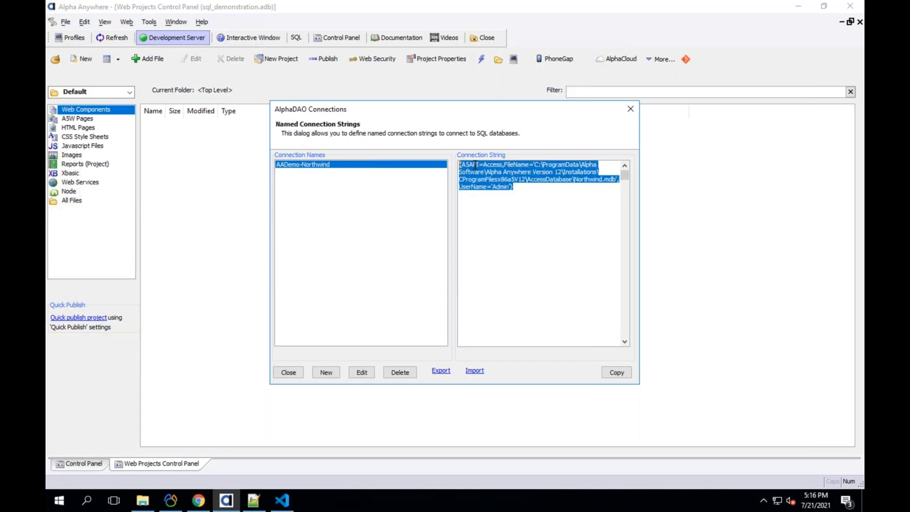
left_click(474, 165)
- Pick out the A5API and Access parts, then the string up to UserName
double_click(467, 165)
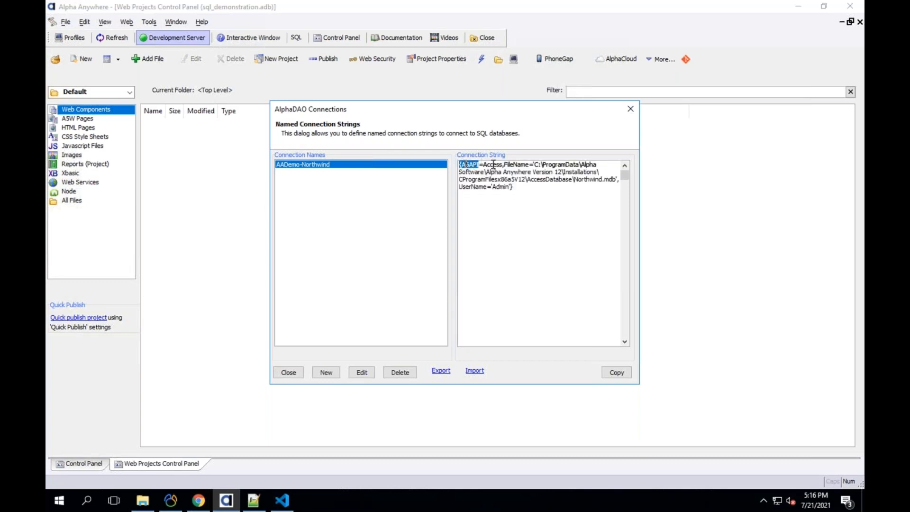
double_click(493, 164)
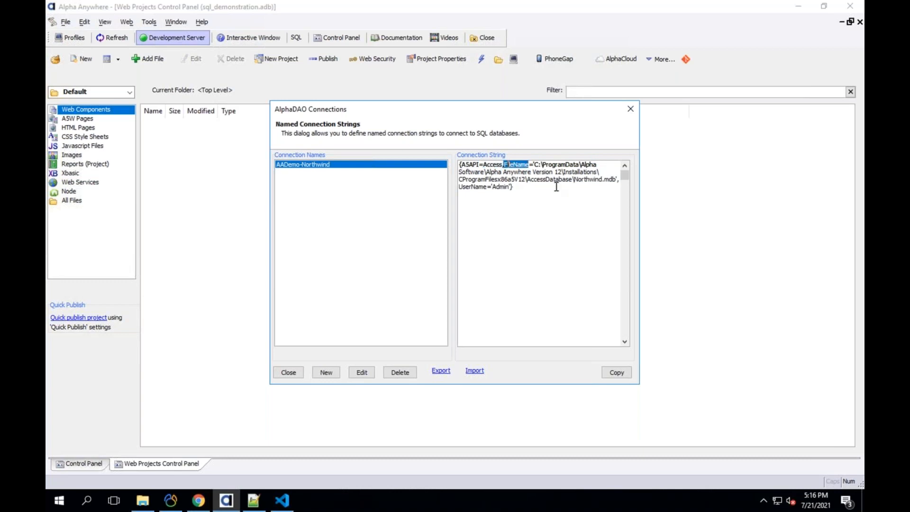
left_click(487, 187)
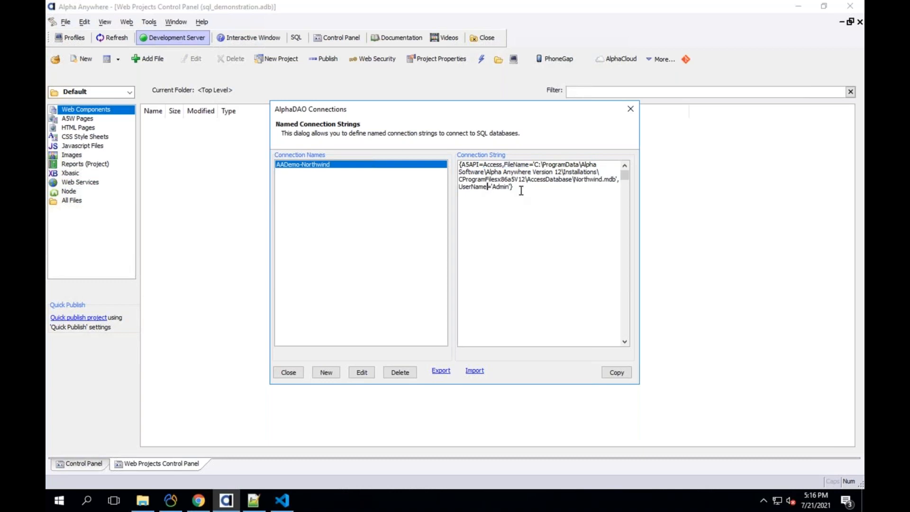
left_click_drag(488, 187, 438, 155)
left_click(514, 189)
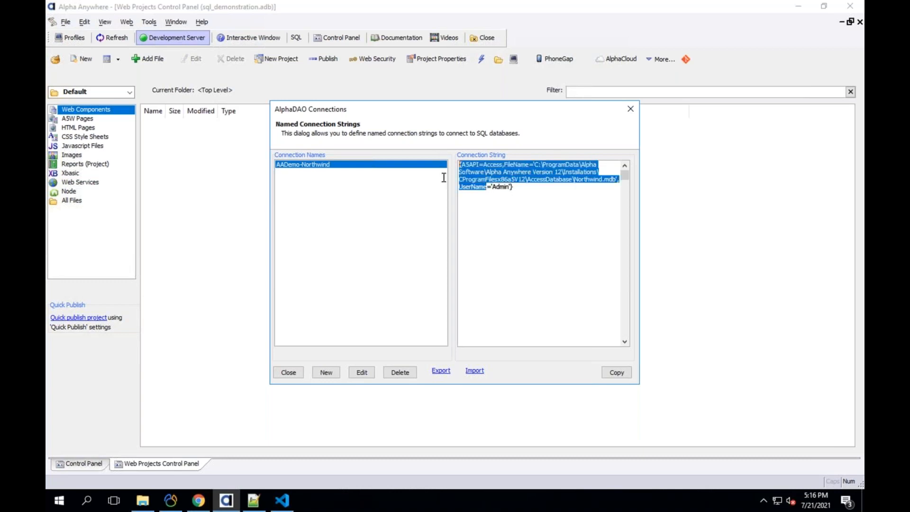
left_click(338, 164)
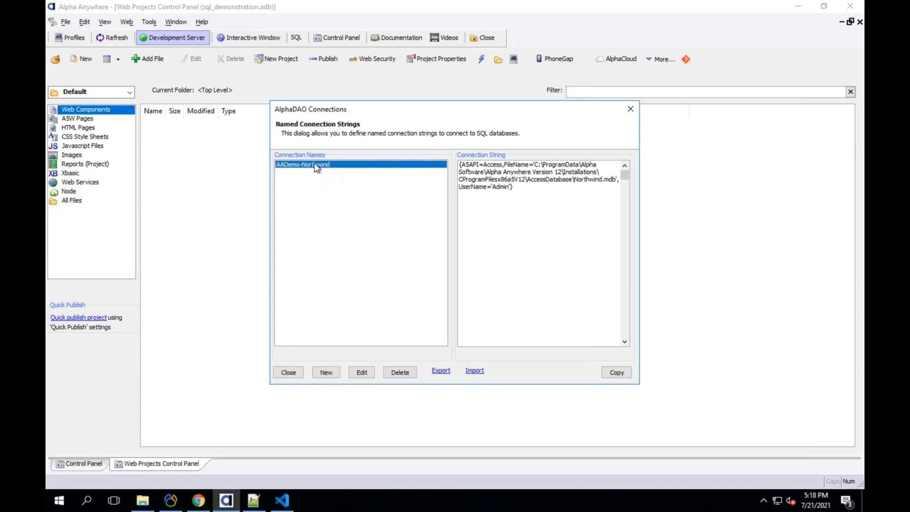
left_click_drag(525, 194, 431, 151)
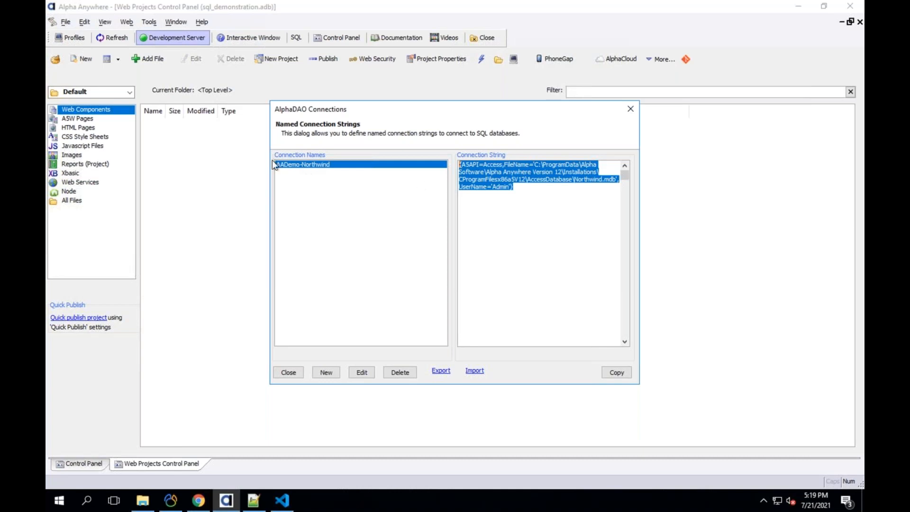
left_click(497, 161)
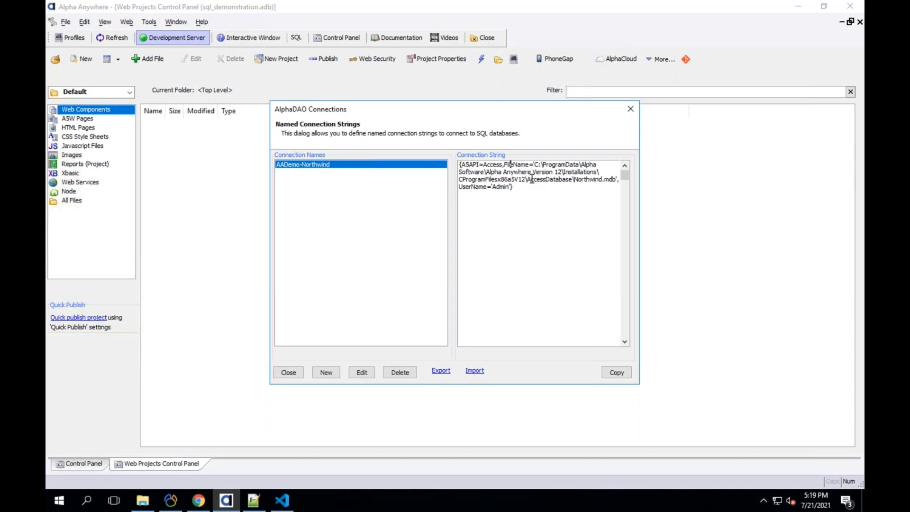
left_click(460, 163, "shift")
left_click(527, 194, "shift")
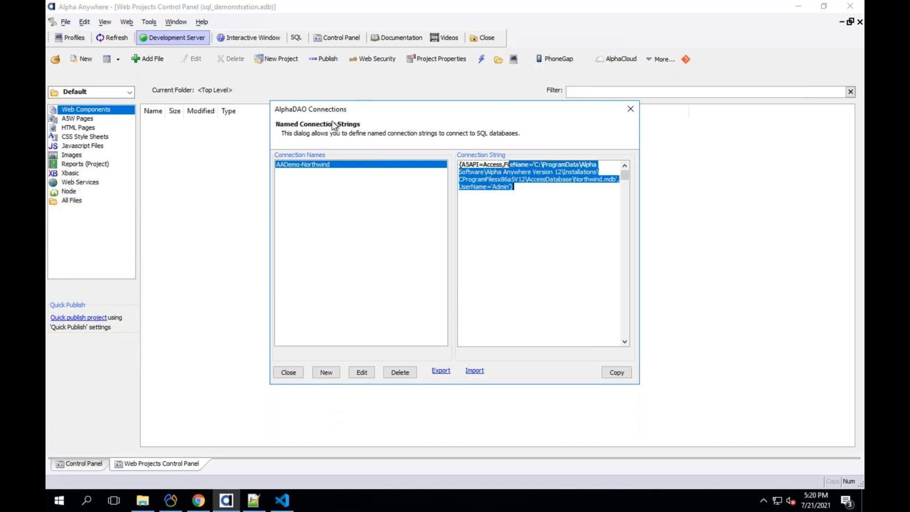
- Delete the AADemo-Northwind connection and start creating the demo Northwind connection string
left_click(400, 372)
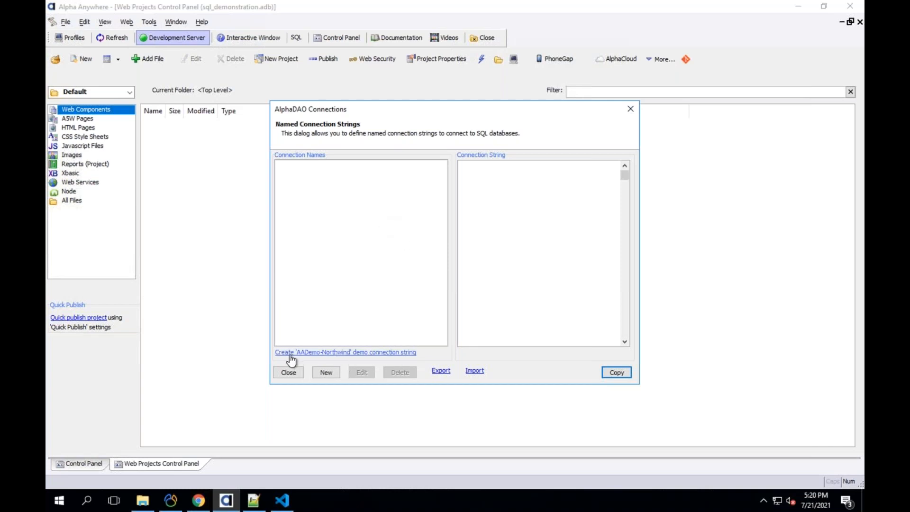
left_click(382, 353)
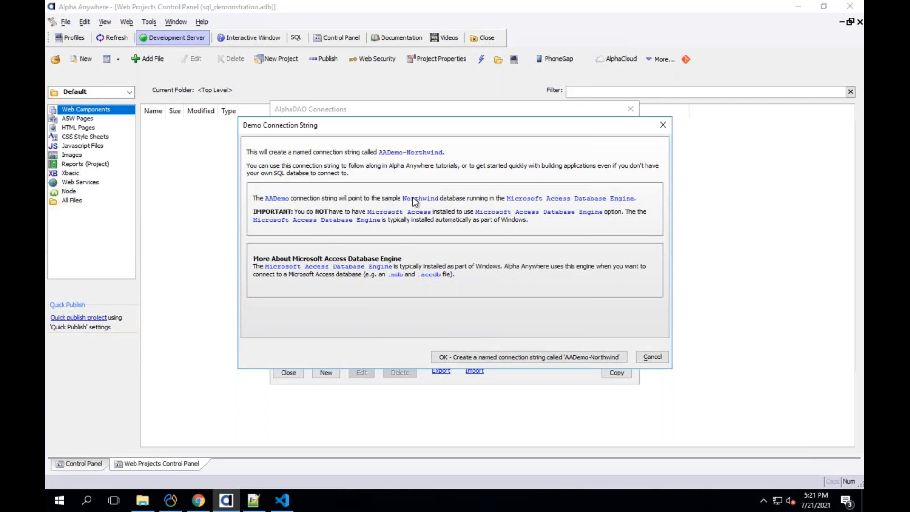
- Create AADemo-Northwind using a clean copy of the Northwind database and dismiss the notice
left_click(480, 358)
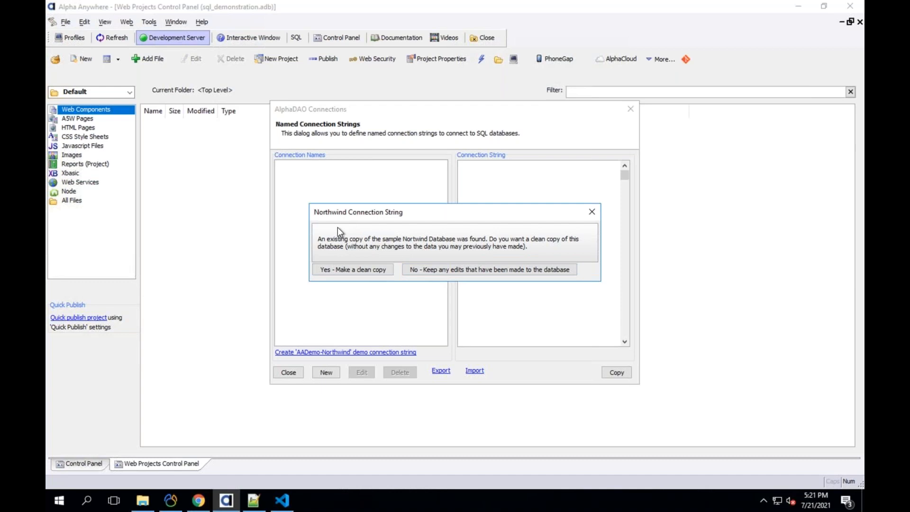
left_click(359, 268)
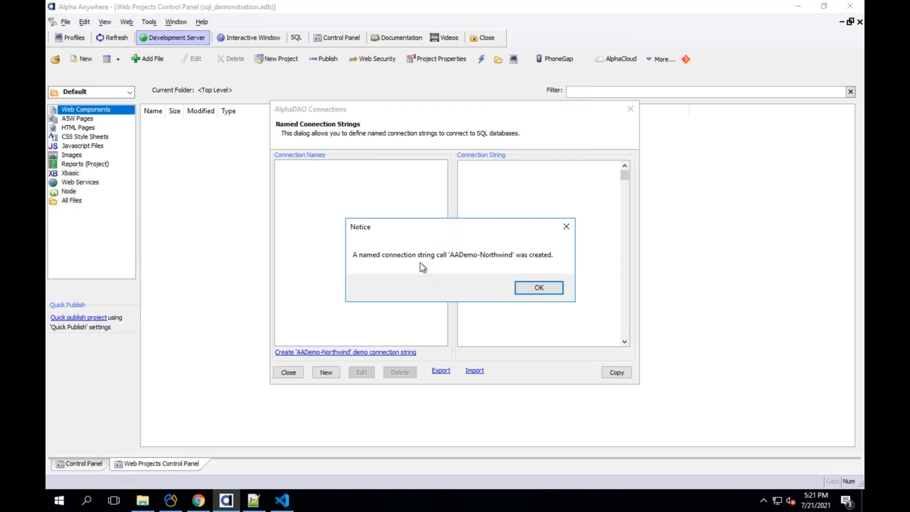
left_click(538, 287)
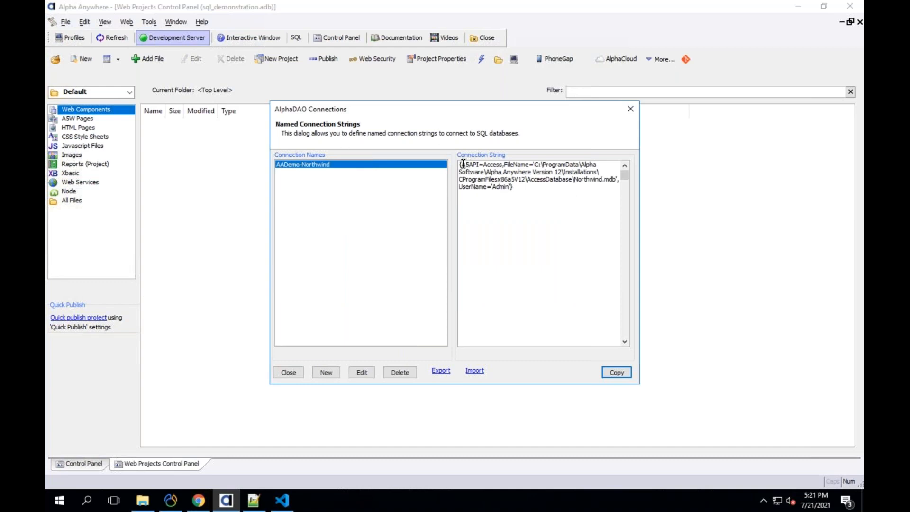
left_click_drag(459, 165, 589, 184)
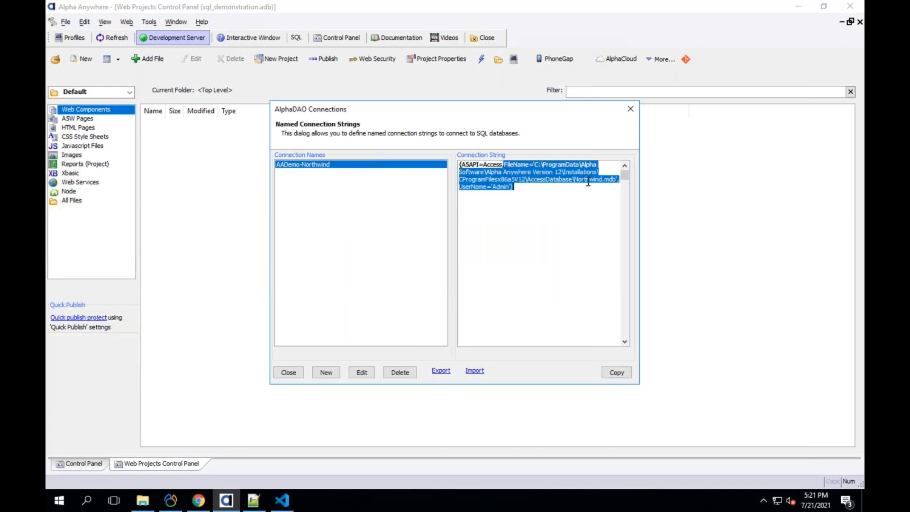
left_click(547, 185)
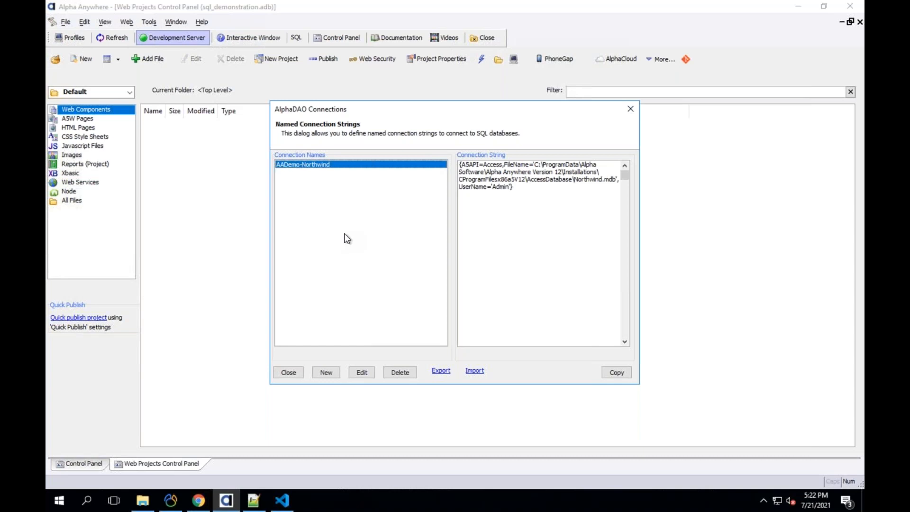
- Name a new connection 'conn', trying and removing the _dev, _prod and _security suffixes
left_click(330, 374)
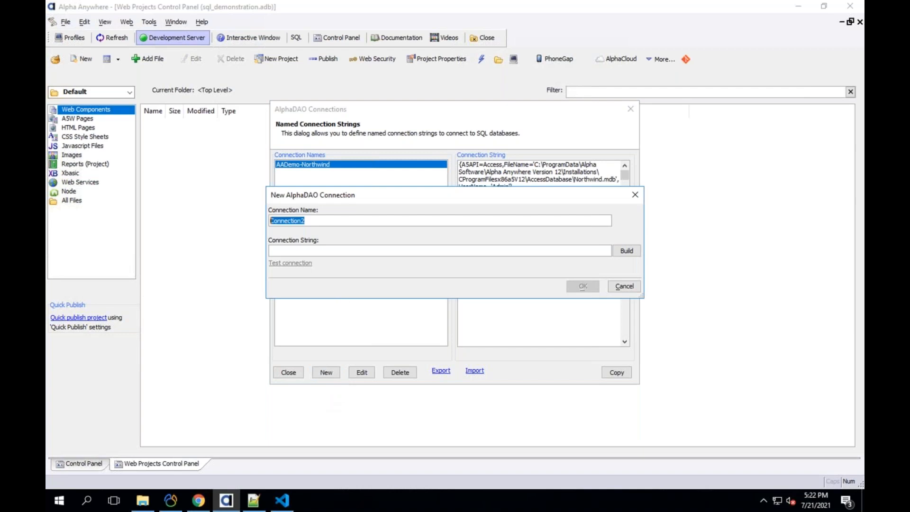
type("conn")
type("_dev")
key("BackSpace")
key("BackSpace")
key("BackSpace")
key("BackSpace")
type("_prod")
key("BackSpace")
key("BackSpace")
key("BackSpace")
key("BackSpace")
key("BackSpace")
type("_security")
key("BackSpace")
key("BackSpace")
key("BackSpace")
key("BackSpace")
key("BackSpace")
key("BackSpace")
key("BackSpace")
key("BackSpace")
key("BackSpace")
left_click(271, 251)
- Browse the APIs DB2, Access, MariaDB, MySQL, Oracle, Paradox, SQLServer and SQLite, then filter to SQL APIs
left_click(623, 249)
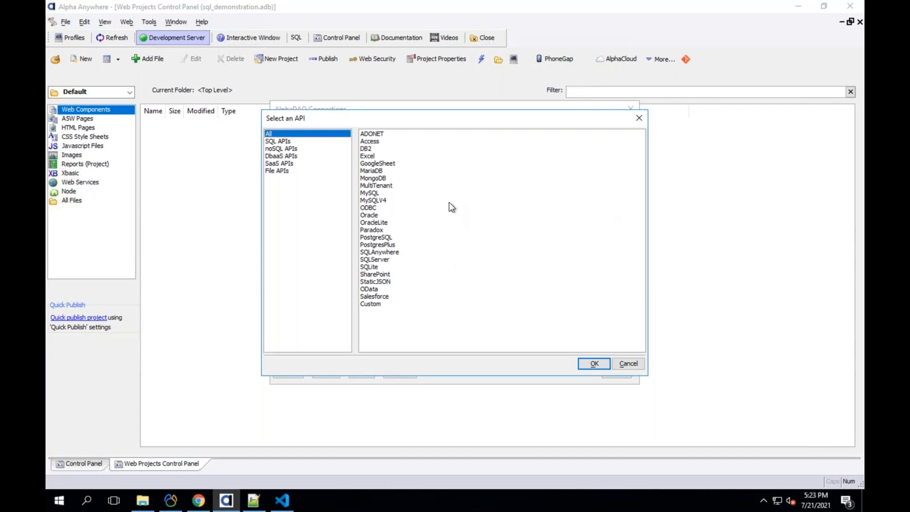
left_click(371, 147)
left_click(372, 142)
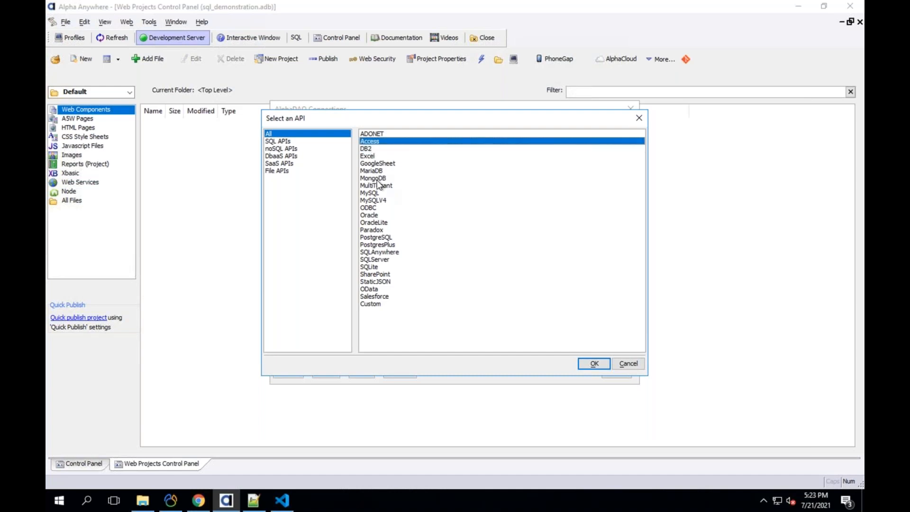
left_click(377, 171)
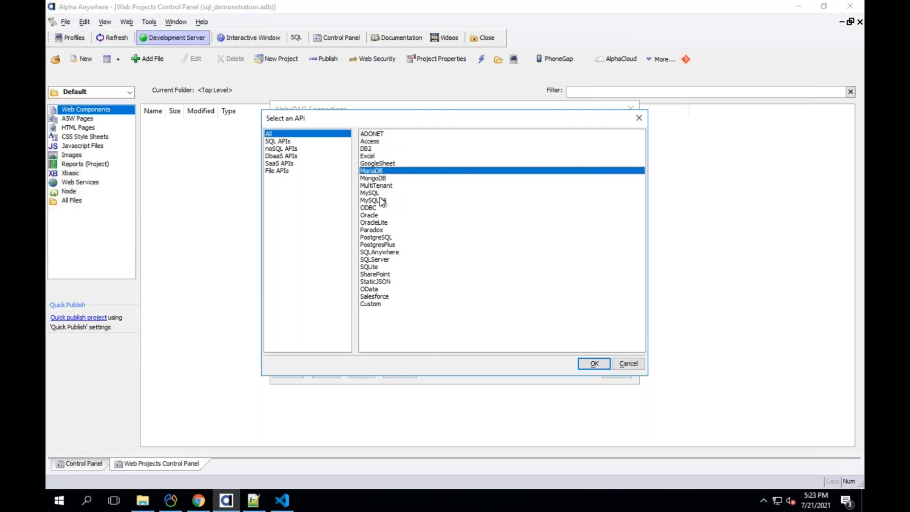
left_click(378, 194)
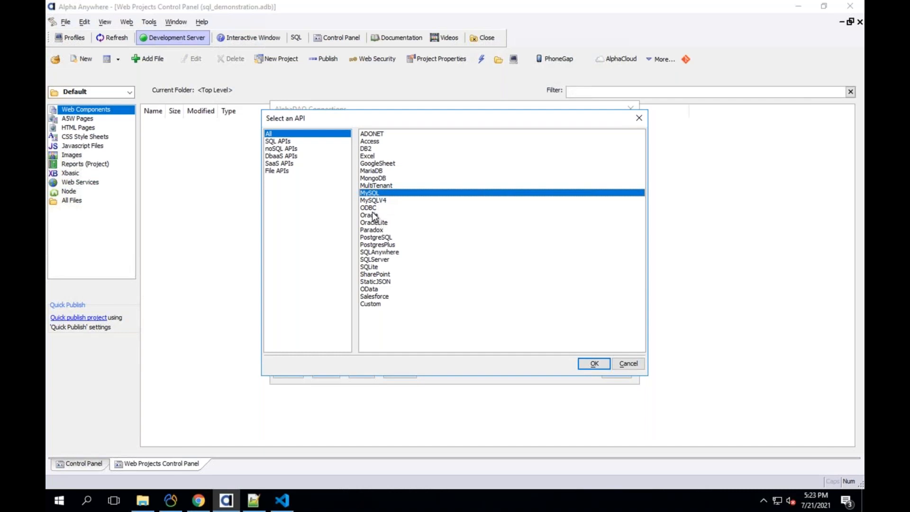
left_click(374, 216)
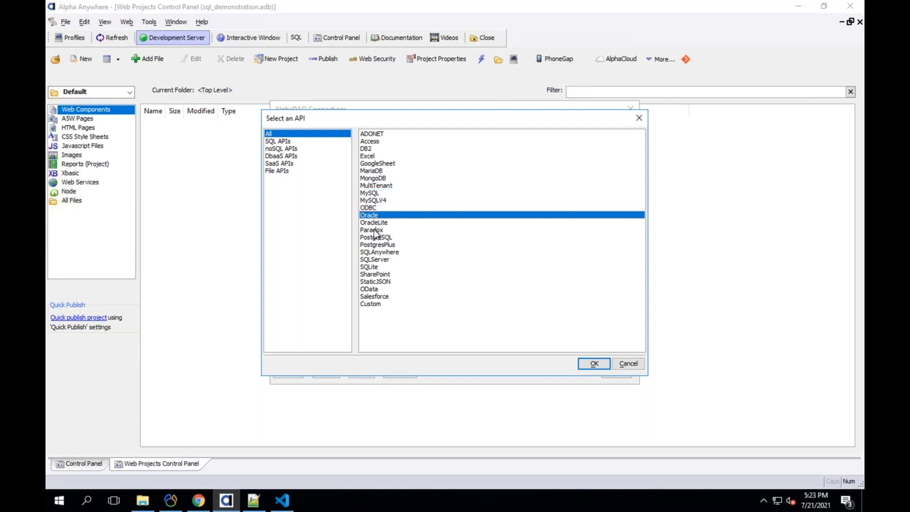
left_click(375, 231)
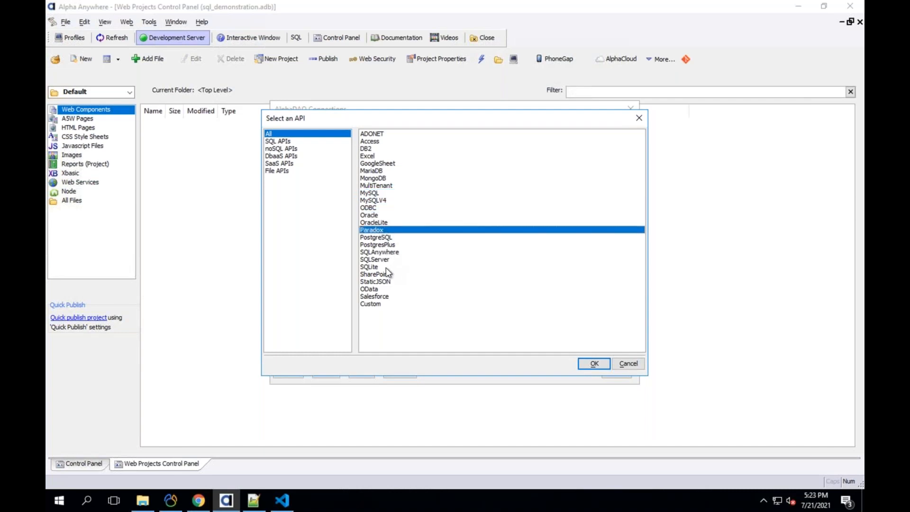
left_click(374, 262)
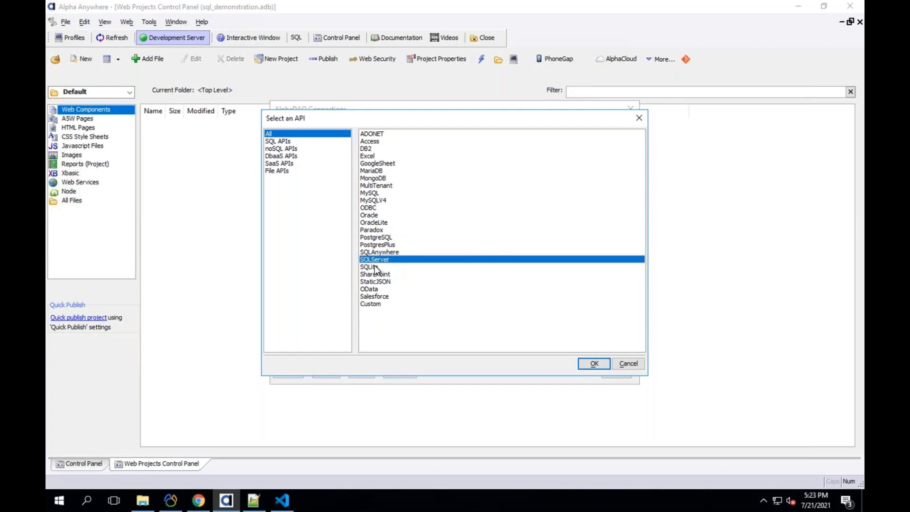
left_click(375, 266)
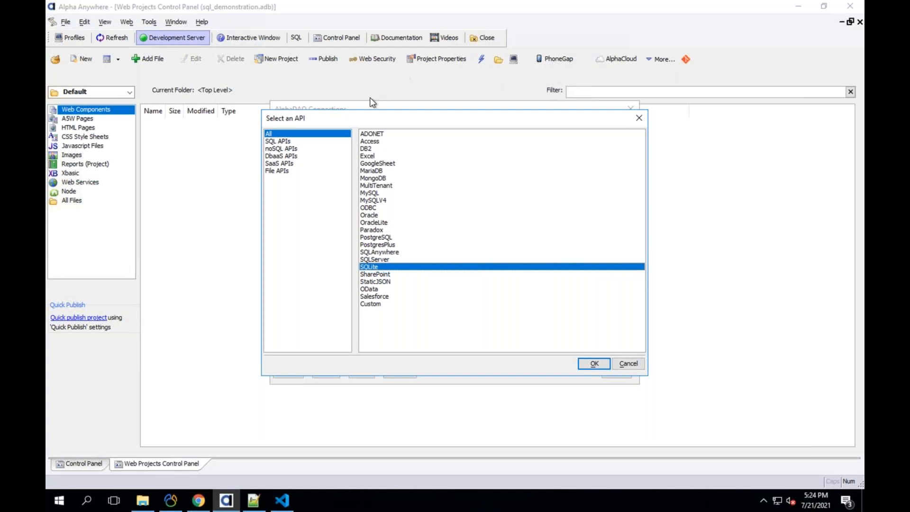
left_click(298, 141)
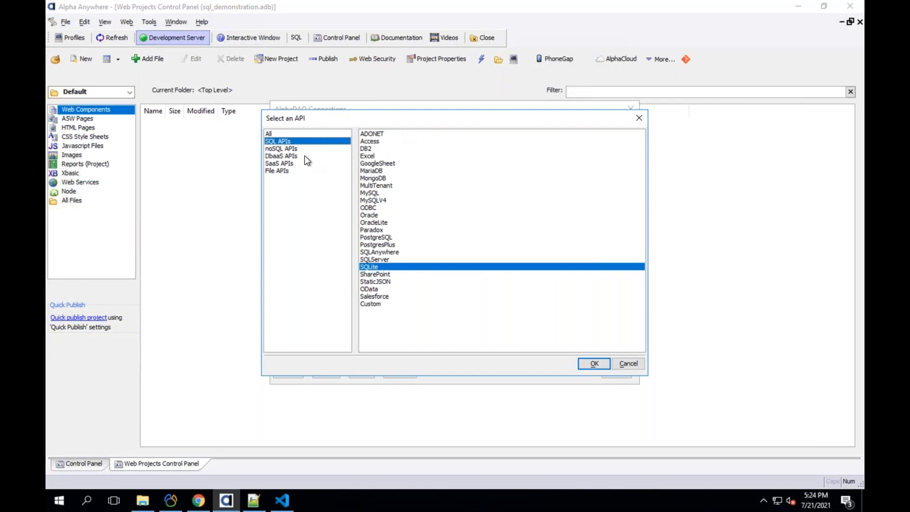
- After glancing at DbaaS, highlight Excel, Access and ODBC among the SQL APIs, then switch to noSQL
left_click(268, 156)
left_click(275, 140)
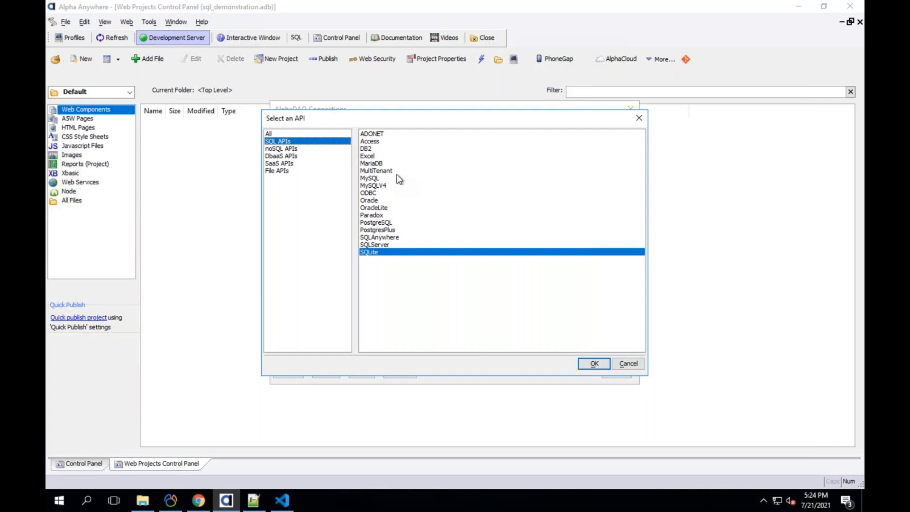
left_click(378, 156)
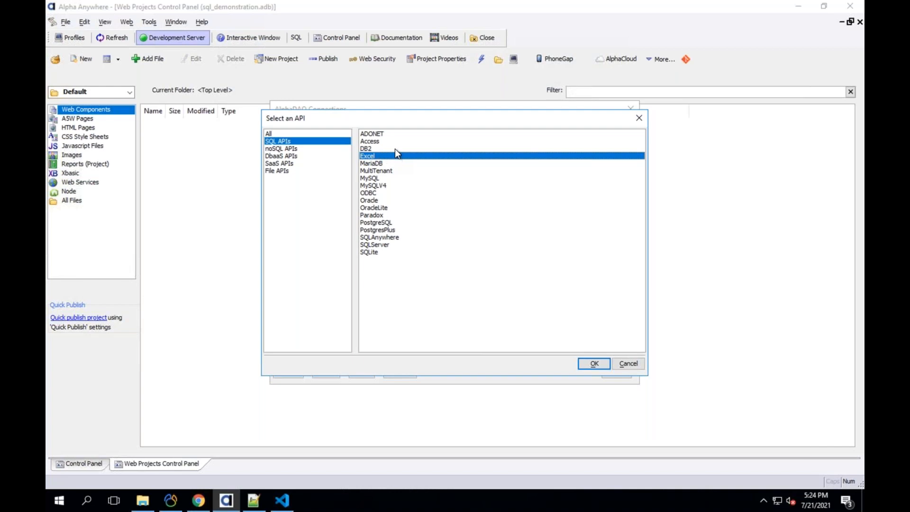
left_click(377, 142)
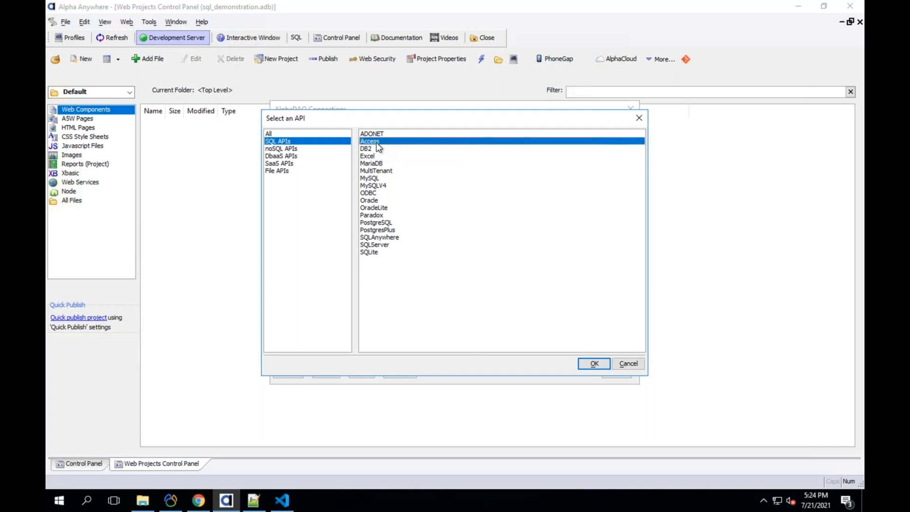
left_click(376, 192)
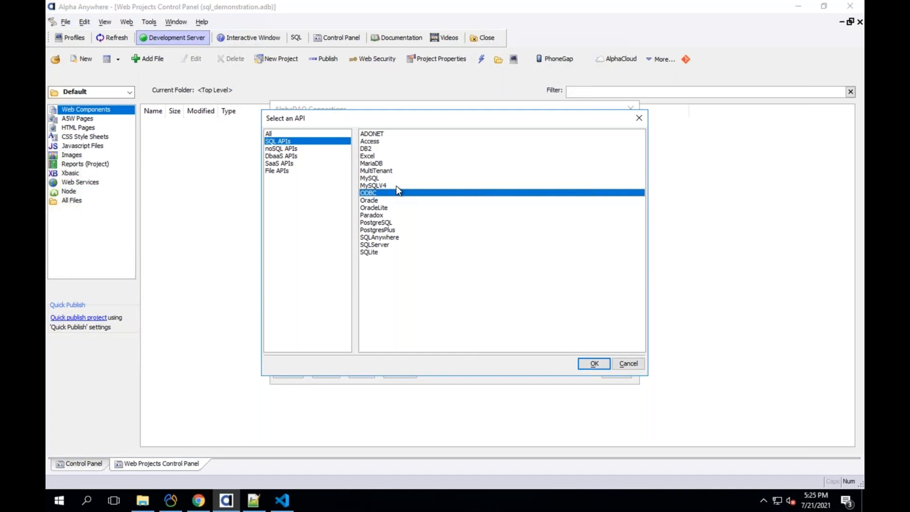
left_click(292, 149)
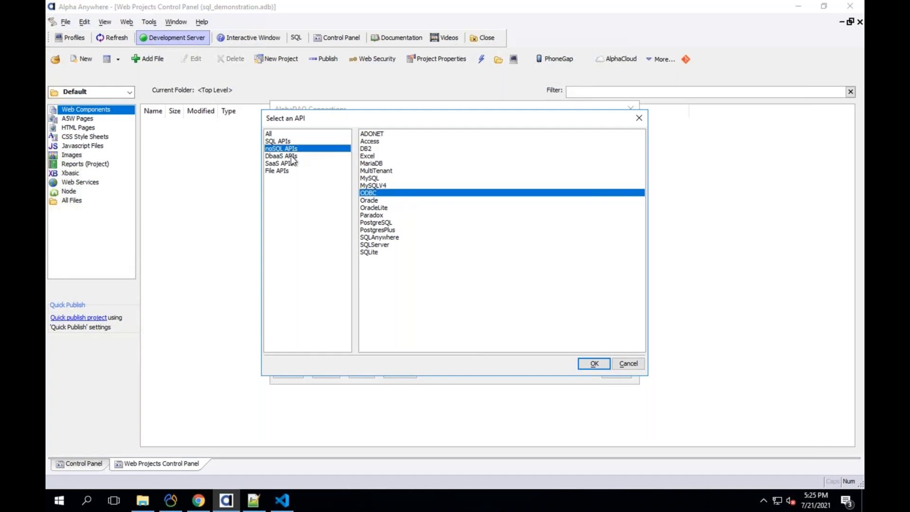
- Review noSQL APIs picking MongoDB, then DbaaS APIs picking OData
key("Down")
left_click(289, 148)
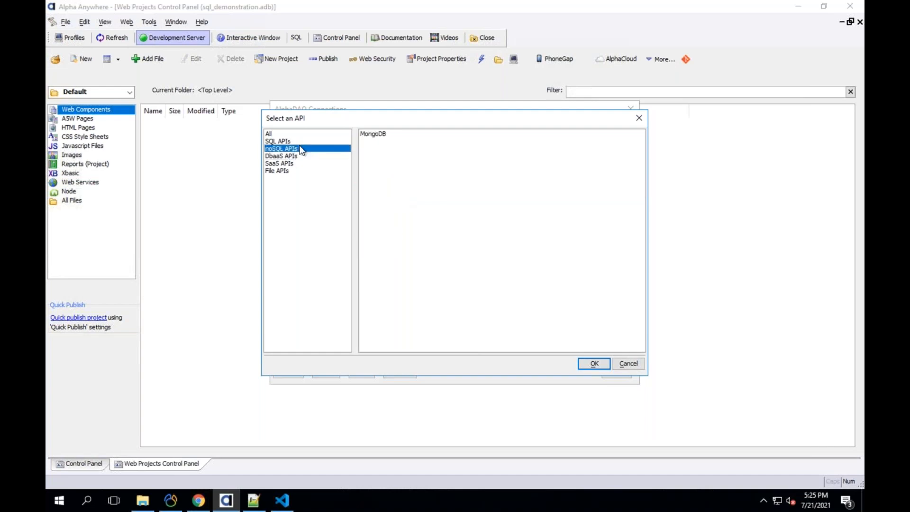
left_click(384, 135)
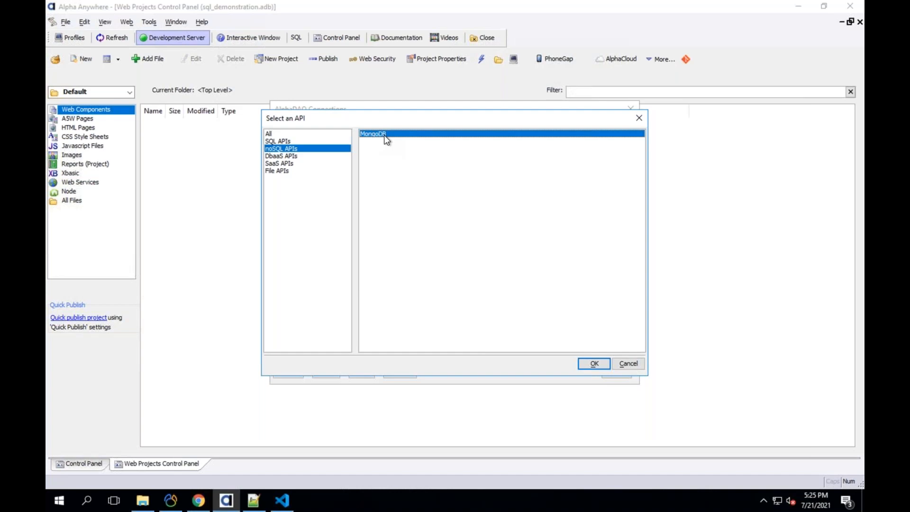
left_click(288, 156)
left_click(287, 162)
left_click(287, 157)
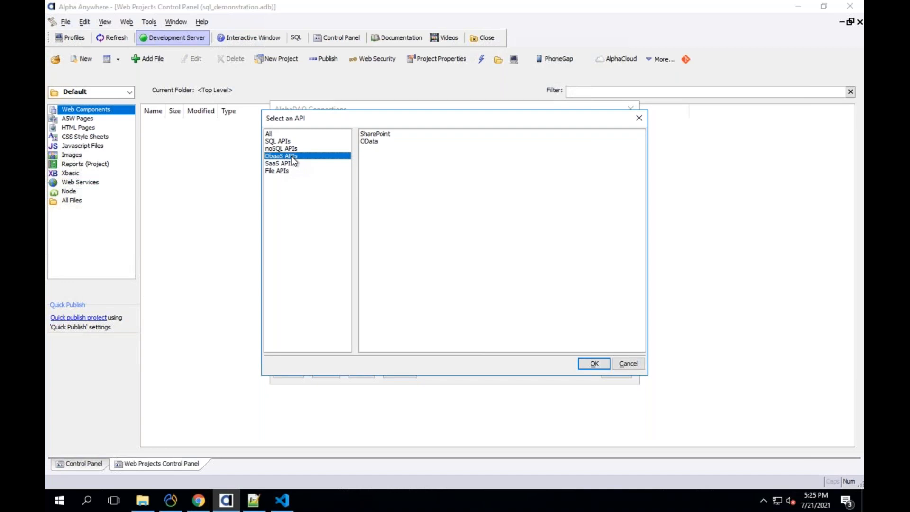
left_click(378, 141)
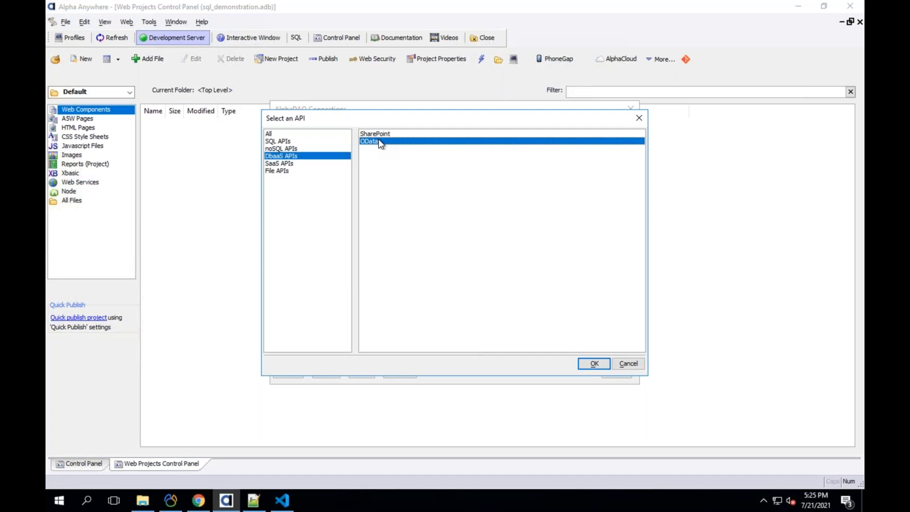
- Review File APIs (StaticJSON) and SQL APIs (SQLite, PostgreSQL), then return to All
left_click(297, 170)
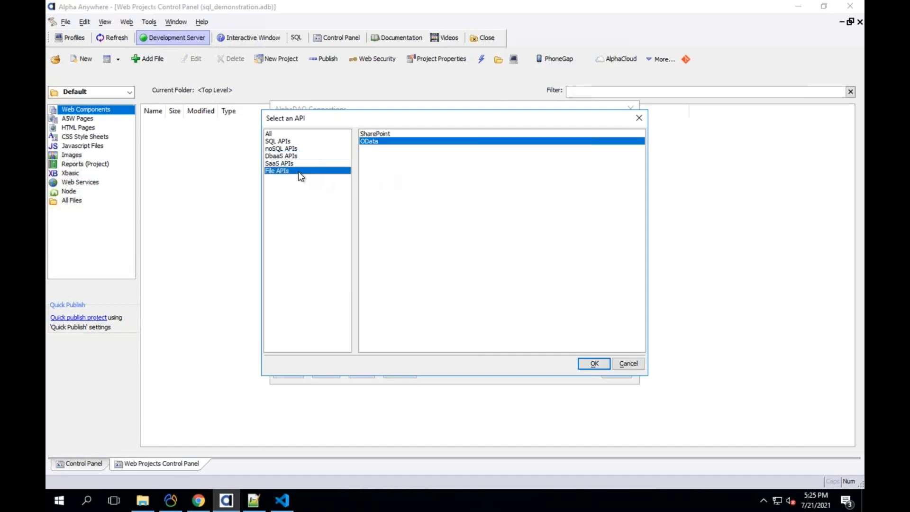
left_click(297, 165)
left_click(298, 170)
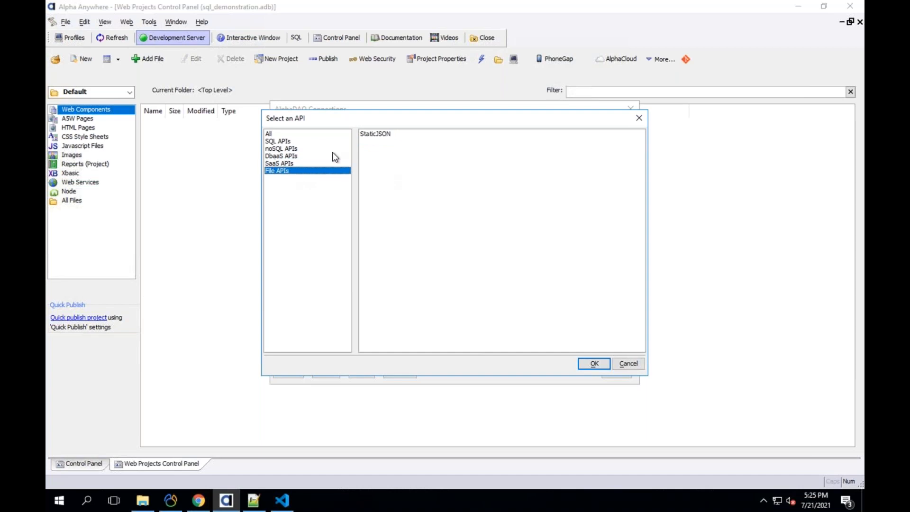
left_click(427, 182)
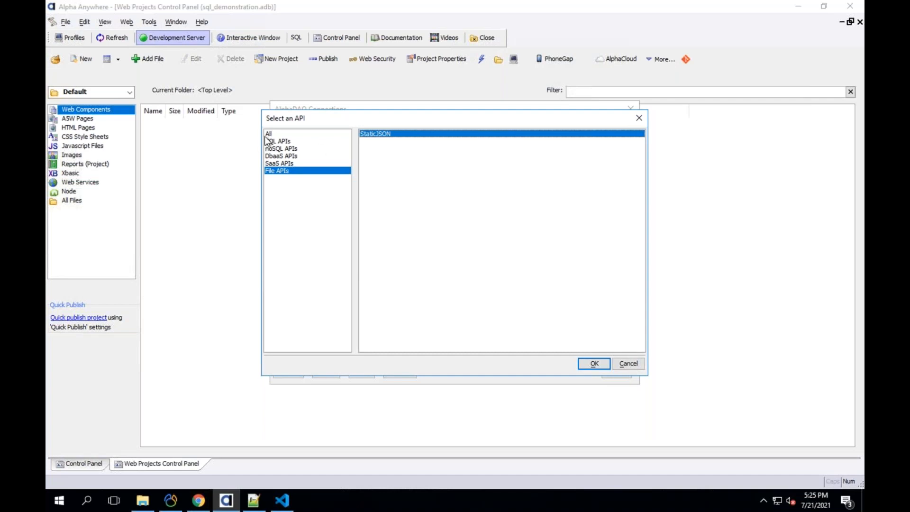
left_click(291, 134)
left_click(289, 140)
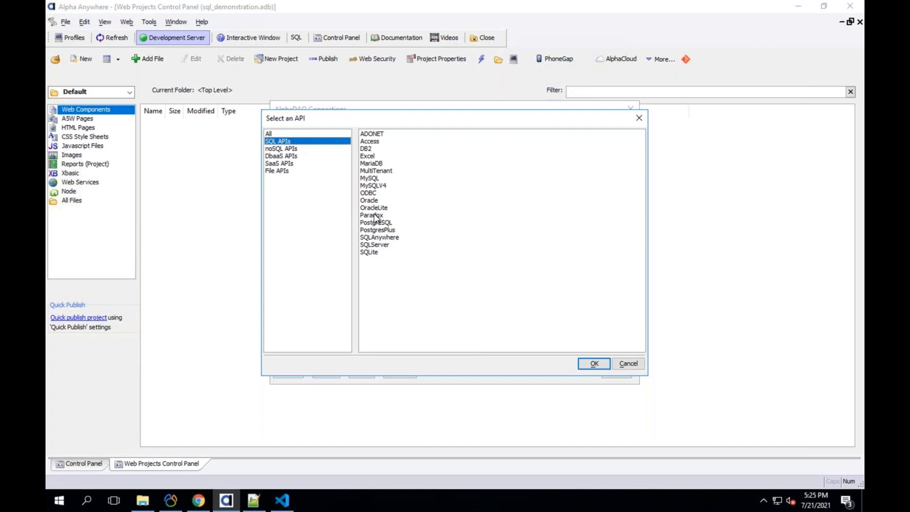
left_click(420, 252)
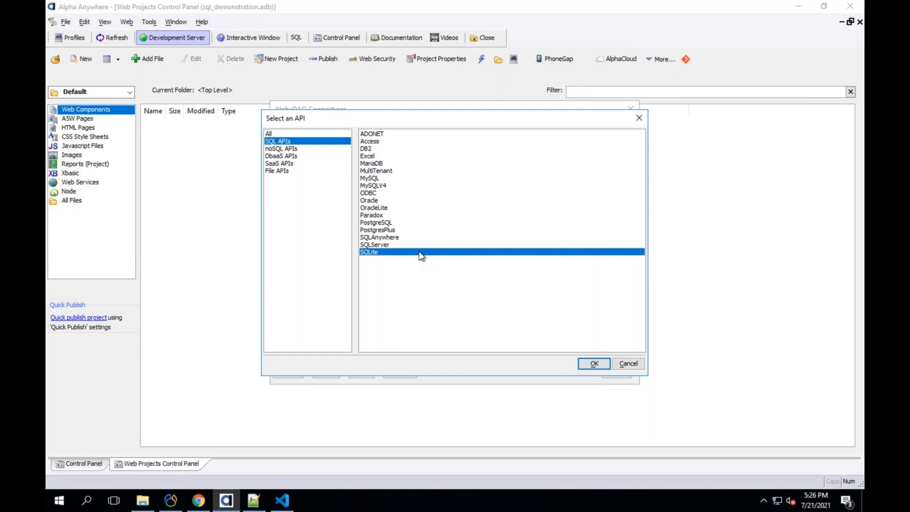
left_click(390, 223)
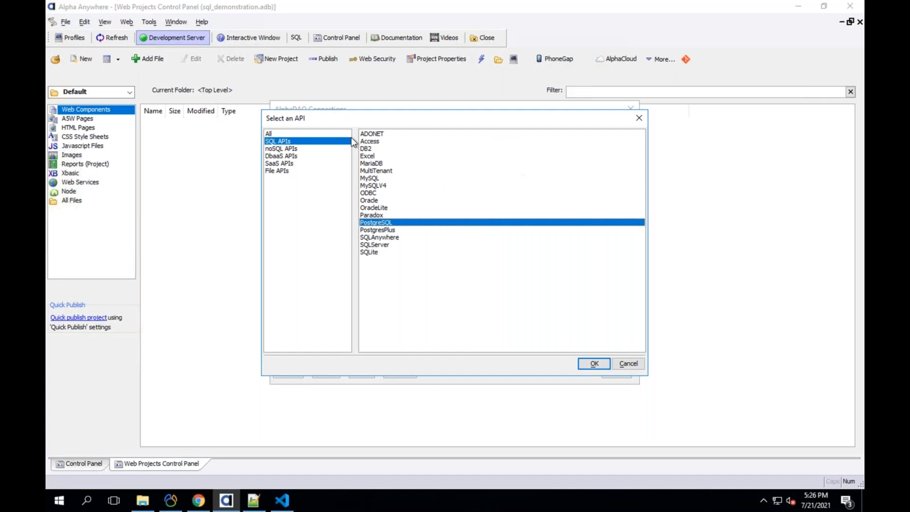
key("Up")
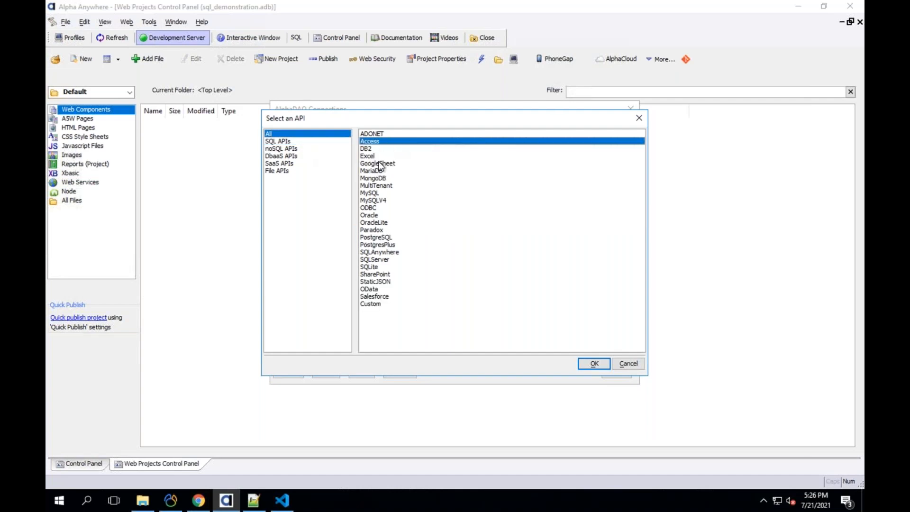
- Choose Access as the connection type and browse for the Access database file
left_click(591, 361)
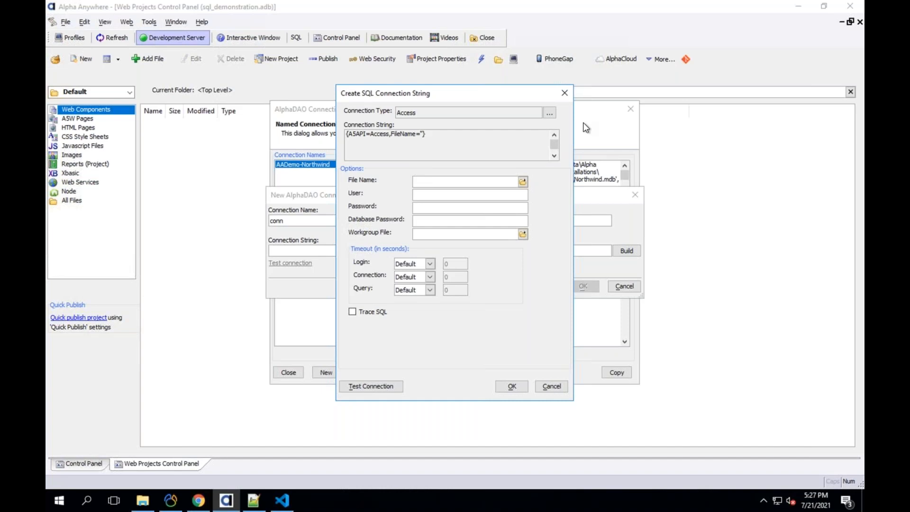
left_click_drag(462, 93, 470, 206)
left_click_drag(508, 179, 512, 98)
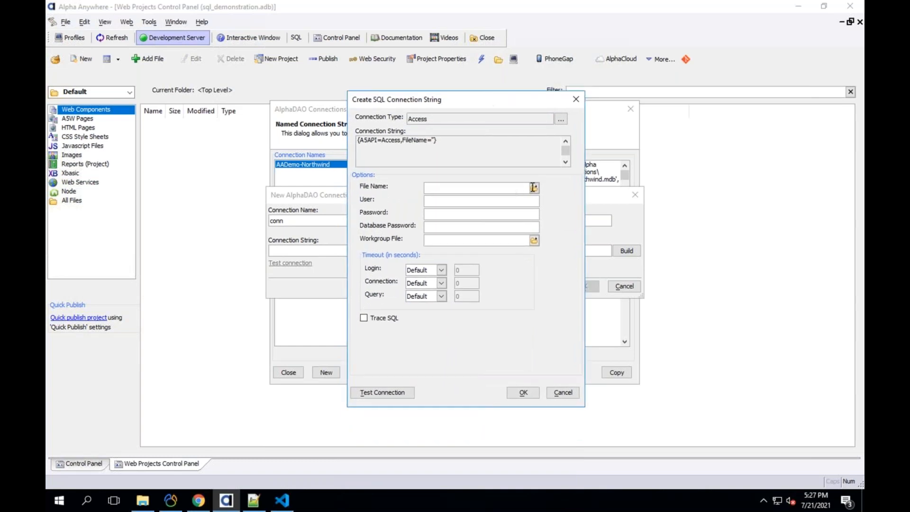
left_click(534, 188)
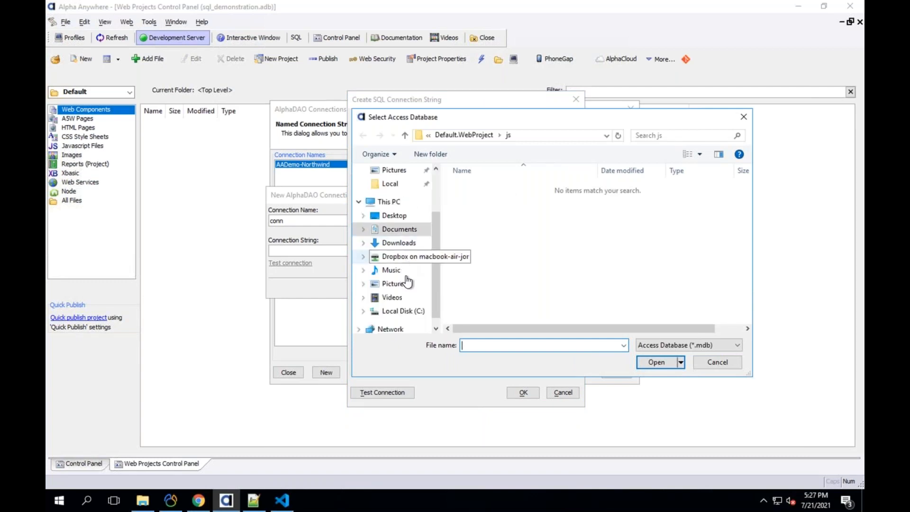
- Navigate to C:\Program Files (x86)\a5V12\MDBFiles and reveal its full path
left_click(403, 311)
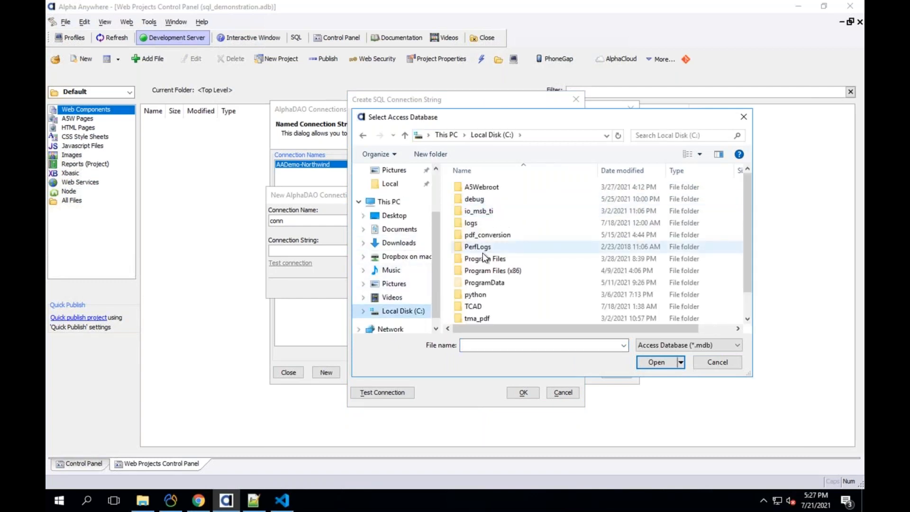
left_click(485, 269)
key("Return")
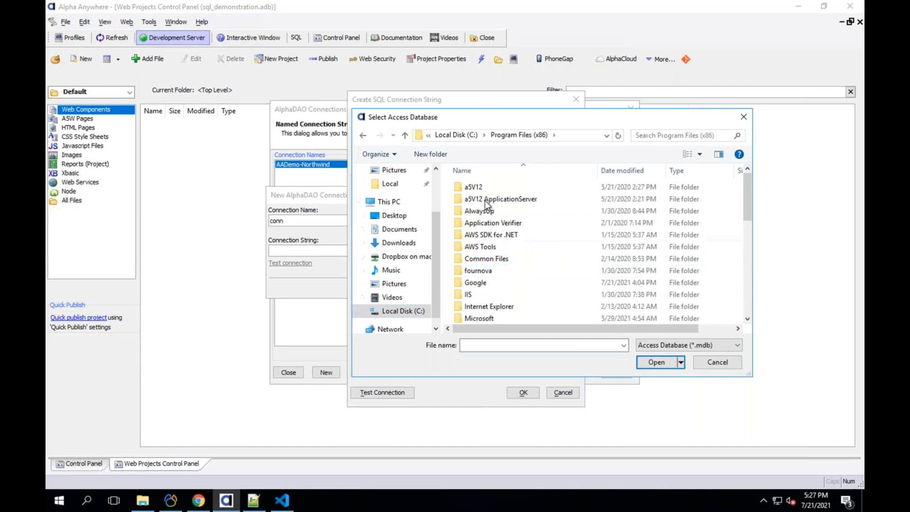
double_click(479, 188)
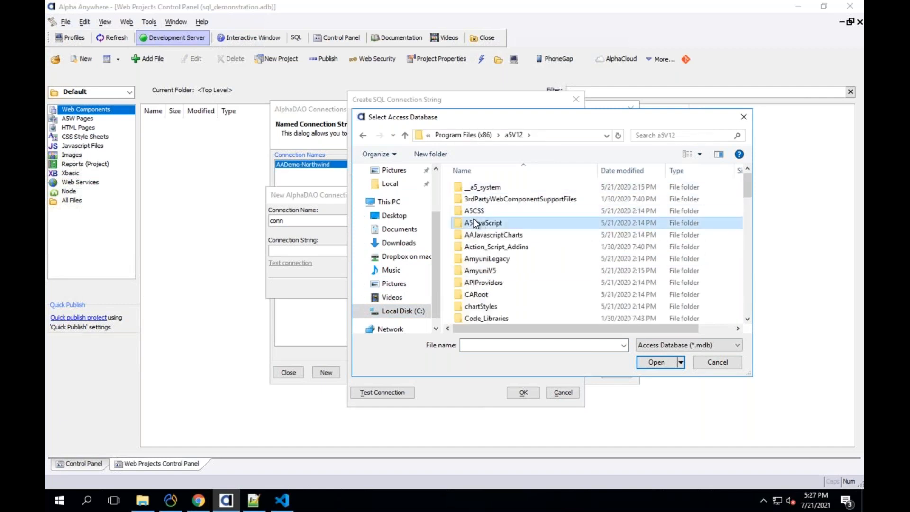
scroll(478, 209, "down", 5)
left_click(487, 184)
double_click(487, 186)
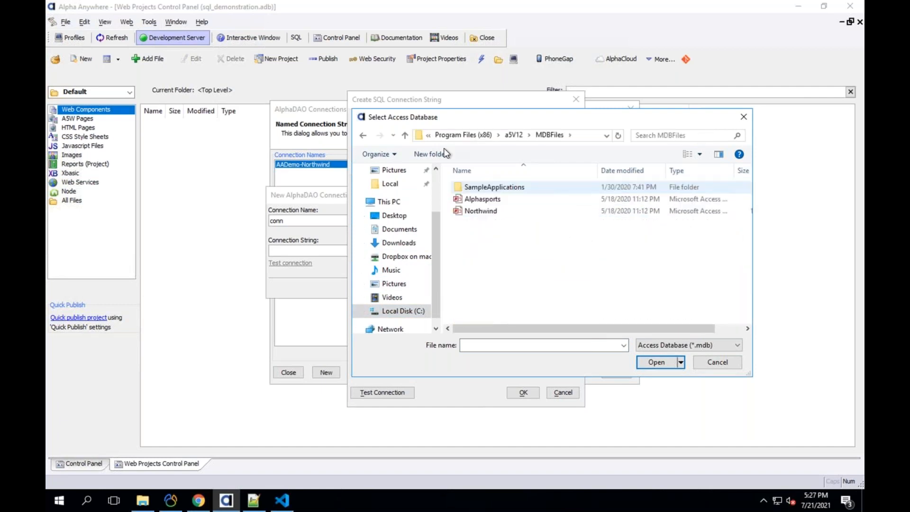
left_click(421, 134)
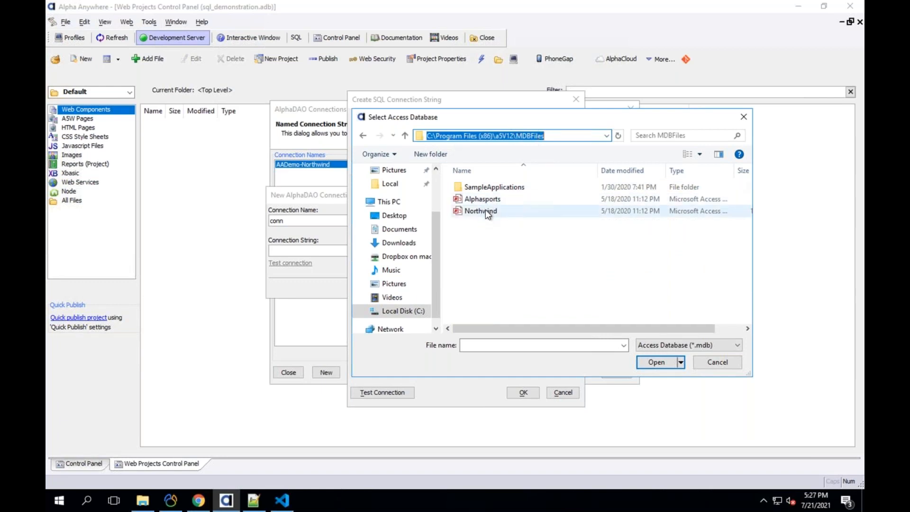
- Peek into SampleApplications\ContactManager, then back in MDBFiles choose Alphasports.mdb
double_click(498, 188)
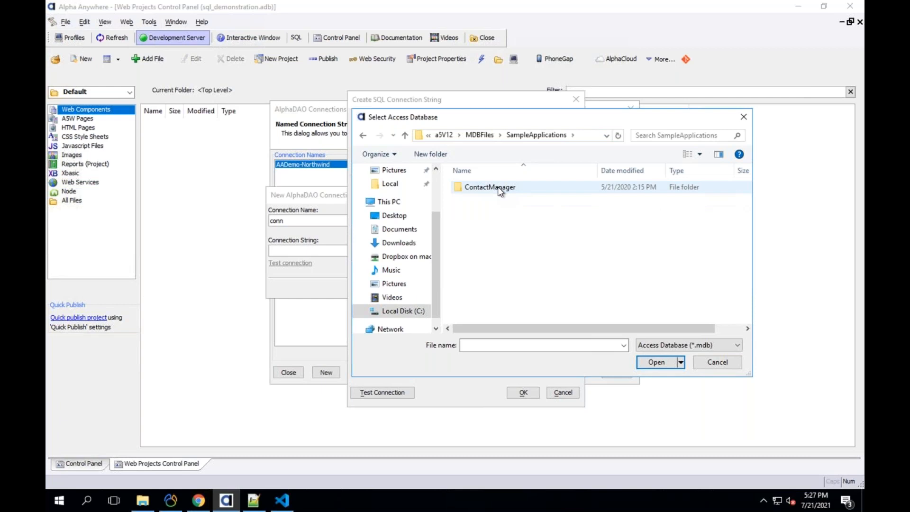
double_click(497, 187)
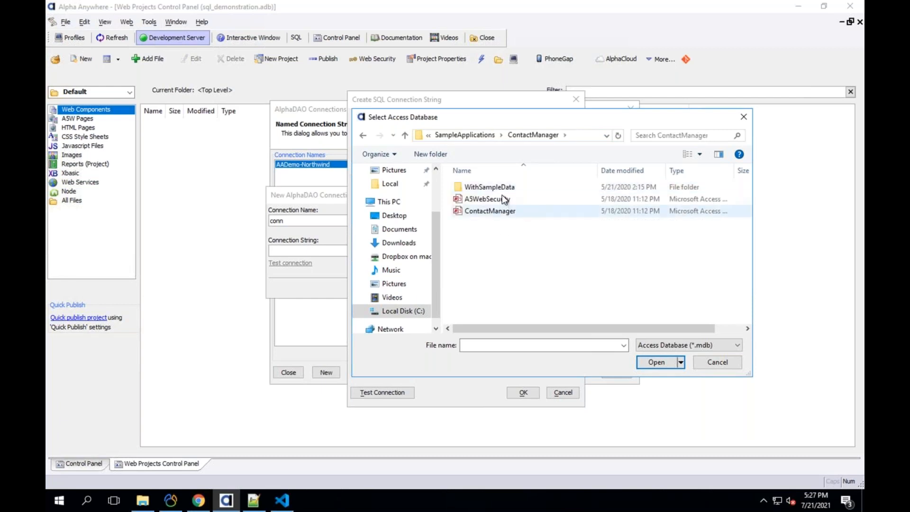
left_click(405, 136)
left_click(405, 136)
double_click(484, 199)
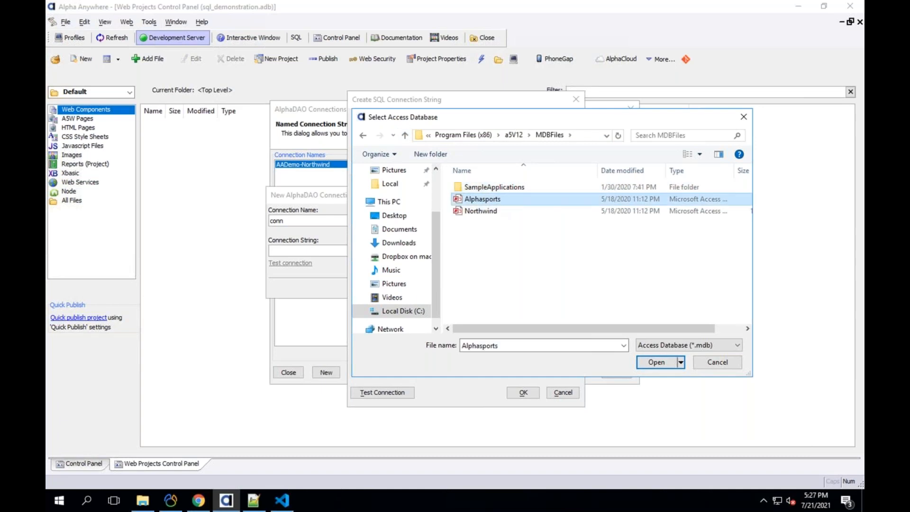
left_click_drag(430, 188, 569, 192)
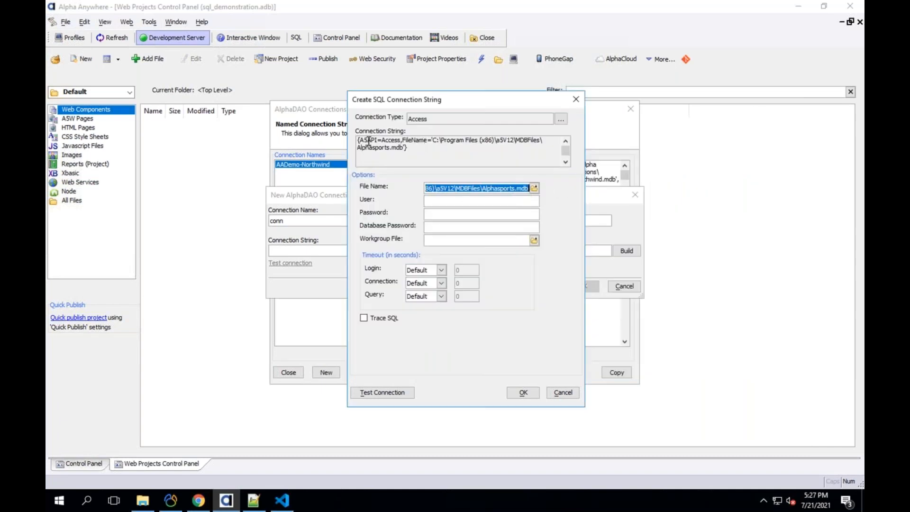
- Test the Alphasports.mdb connection successfully and accept the built string into 'conn'
left_click_drag(358, 140, 443, 149)
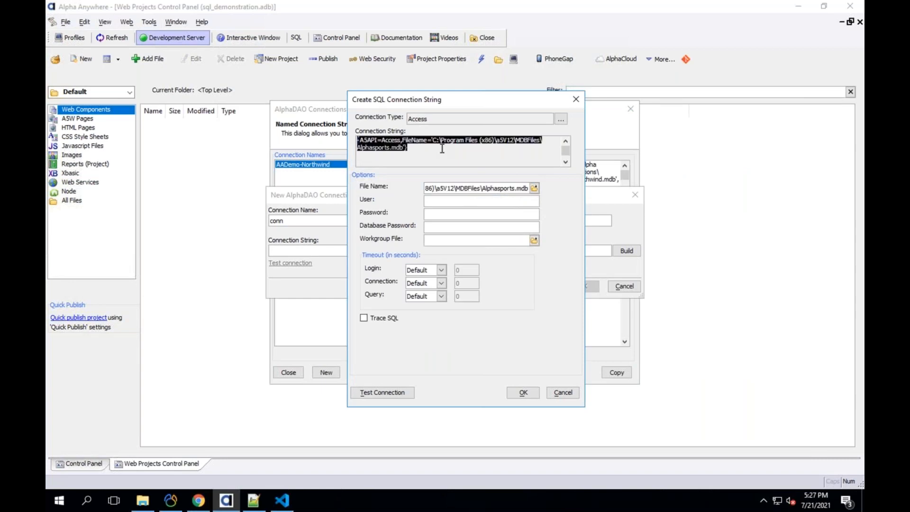
left_click(451, 200)
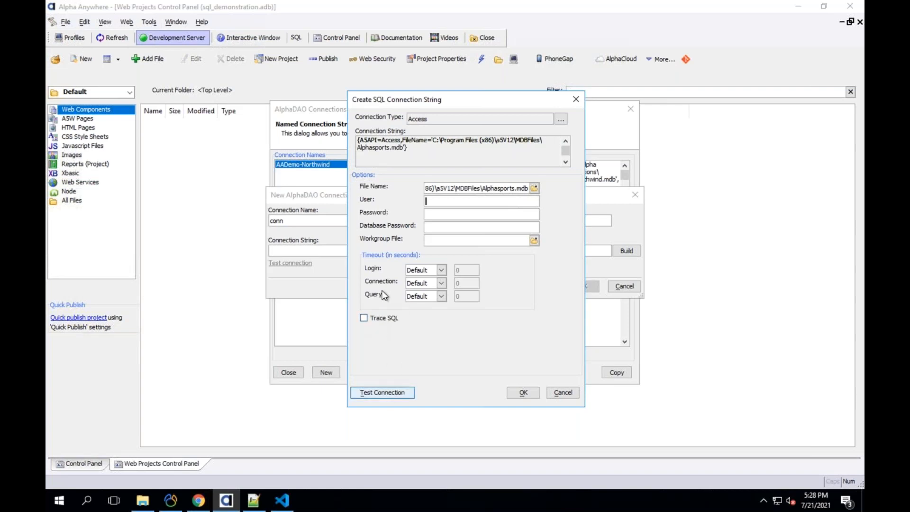
left_click(381, 392)
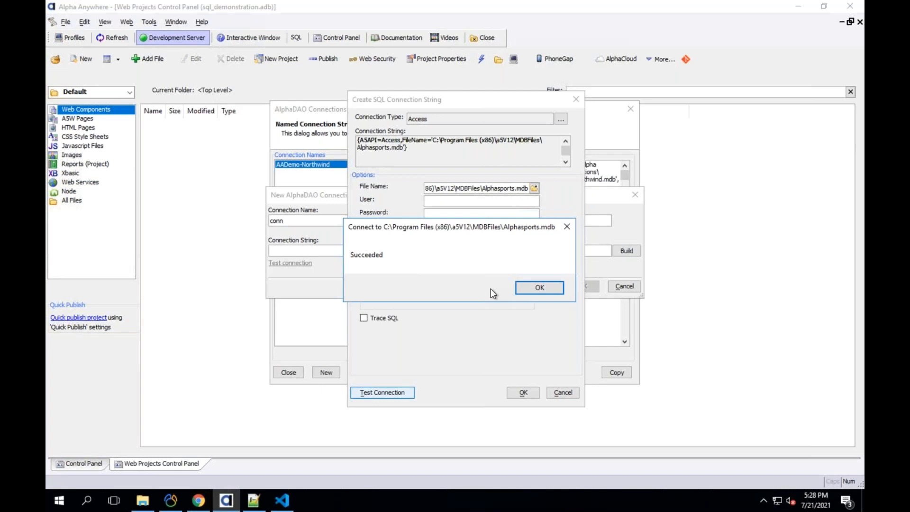
key("Return")
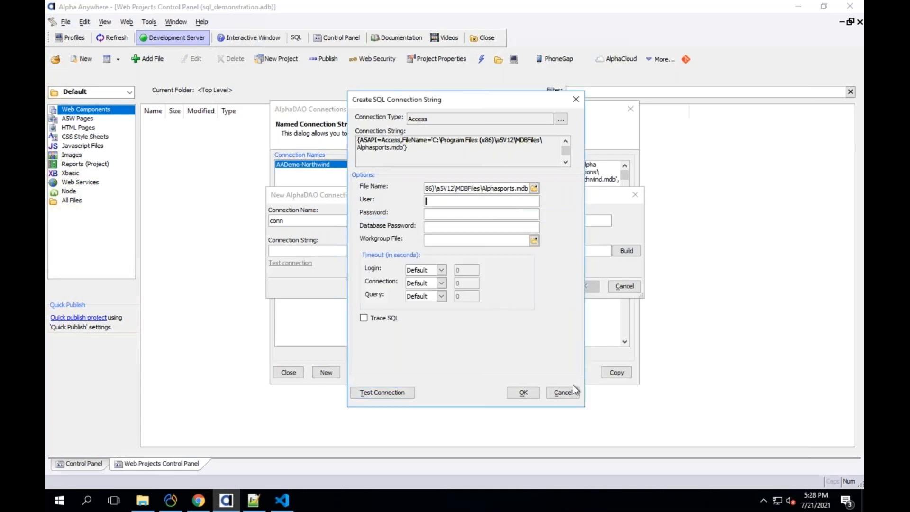
left_click(523, 393)
- Look over the AADemo-Northwind and conn entries in the AlphaDAO Connections list
left_click(574, 283)
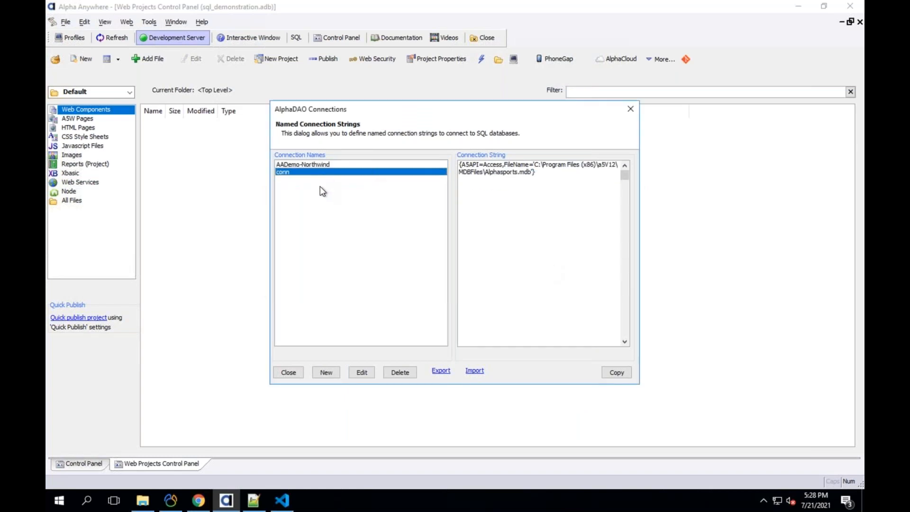
left_click(339, 164)
left_click(340, 172)
- Add a new connection named conn_sql and build its string with the MySQL API
left_click(326, 372)
type("conn_sql")
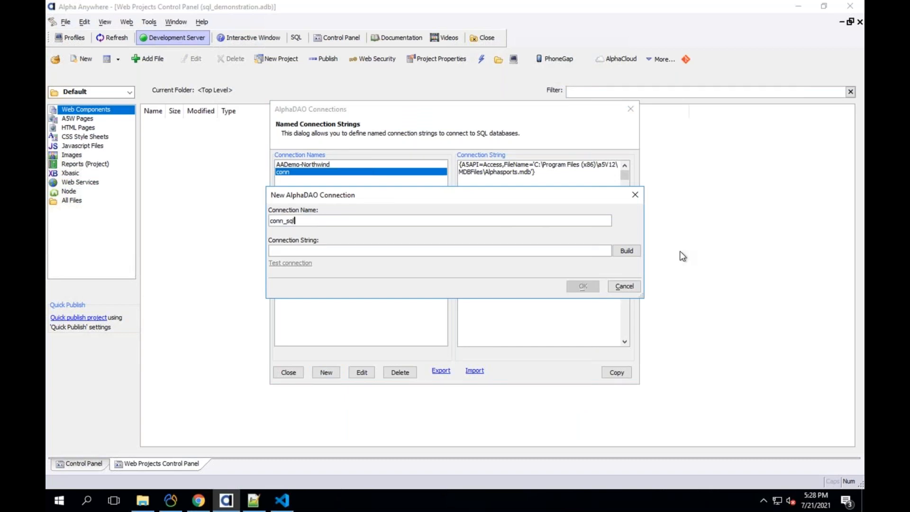
left_click(626, 250)
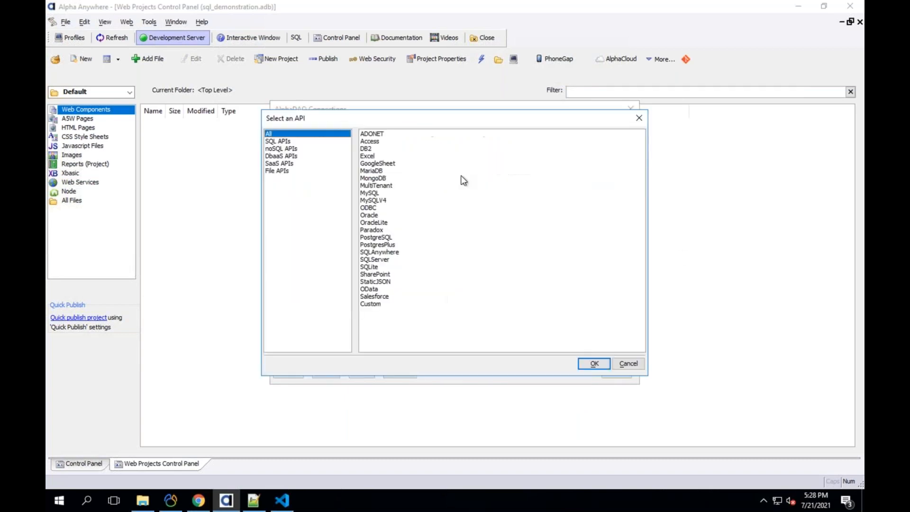
left_click(377, 193)
left_click(580, 360)
left_click(372, 194)
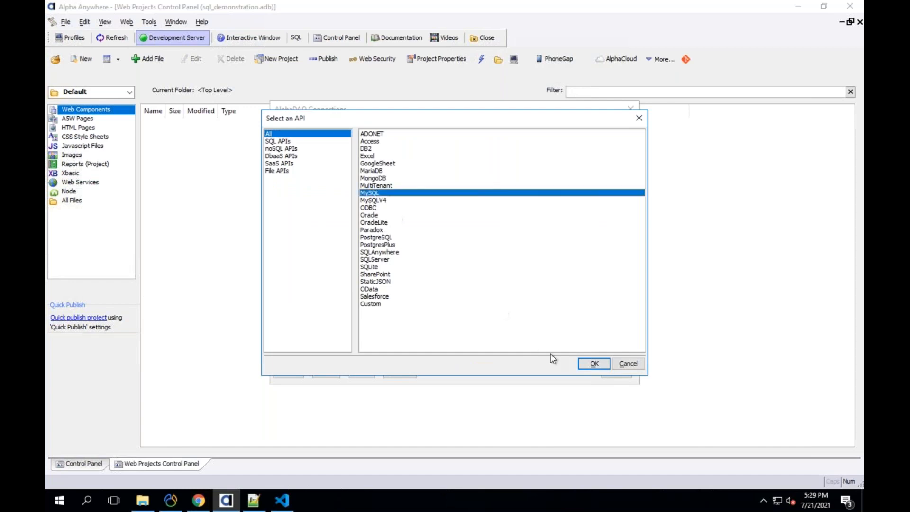
left_click(594, 364)
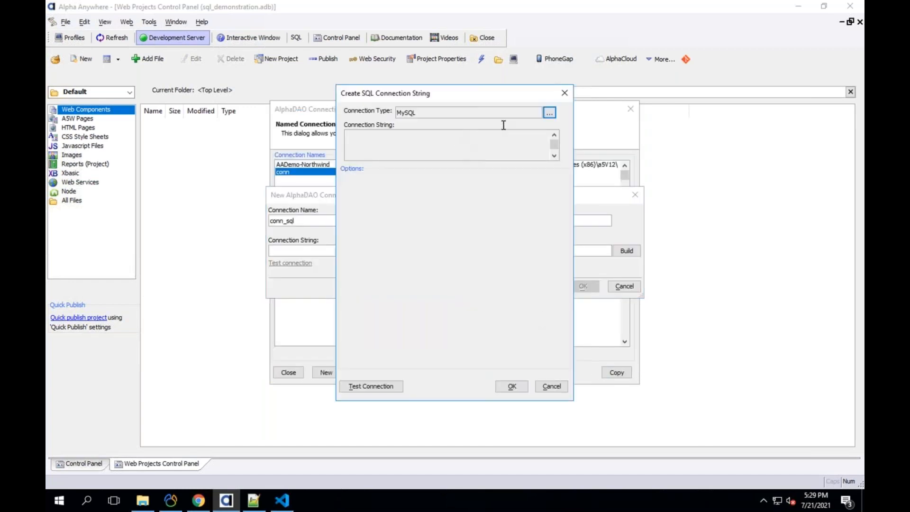
- Review the MySQL General options, version list, Port and IPv6 note, then view TLS/SSL options
left_click(480, 146)
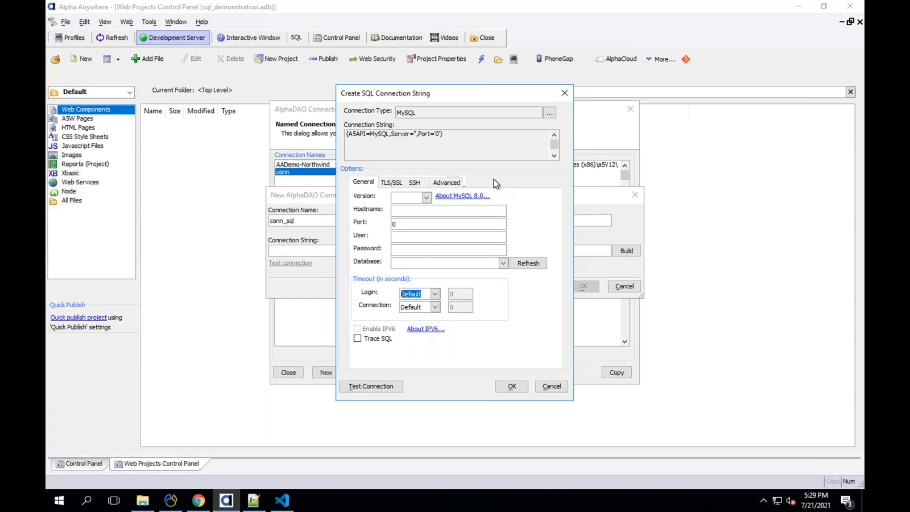
left_click(426, 197)
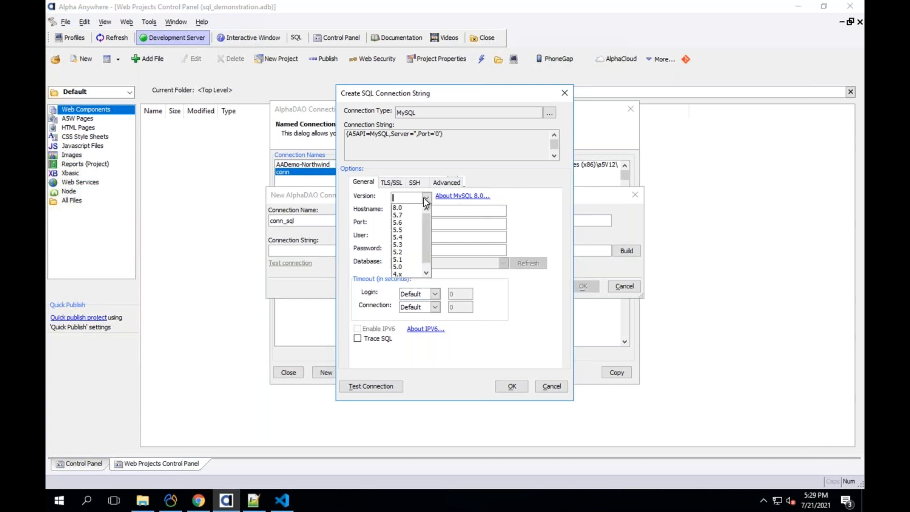
left_click(398, 209)
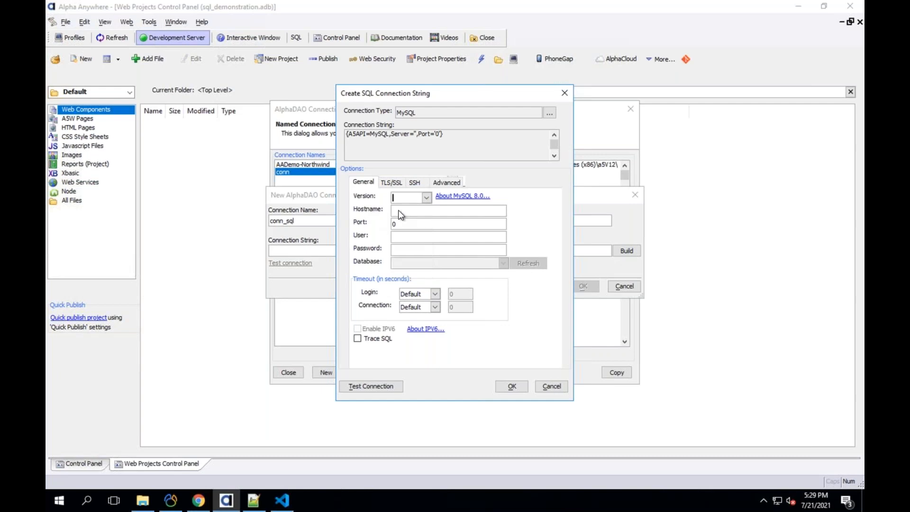
left_click(401, 223)
left_click(425, 329)
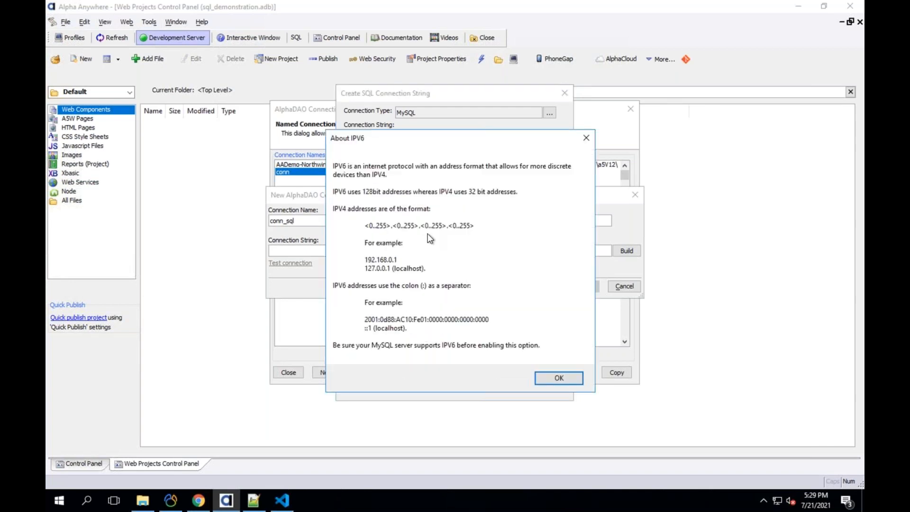
left_click(558, 380)
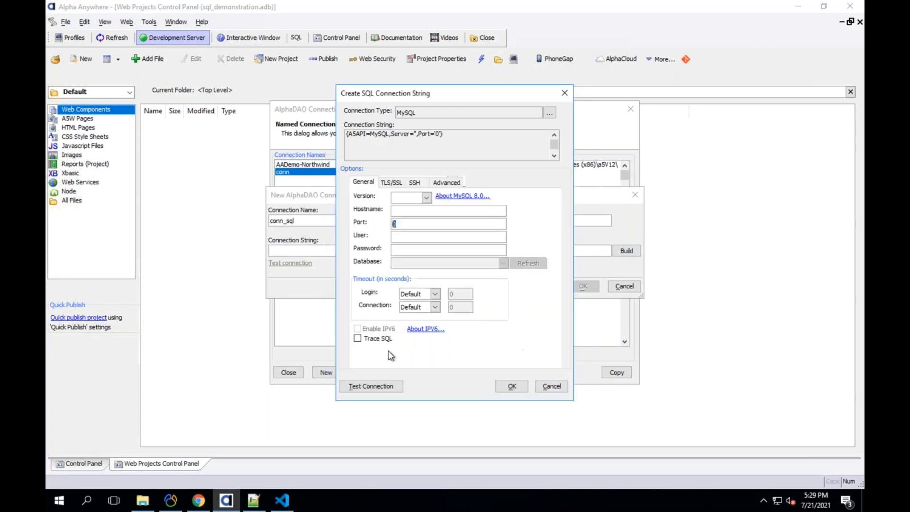
left_click(382, 183)
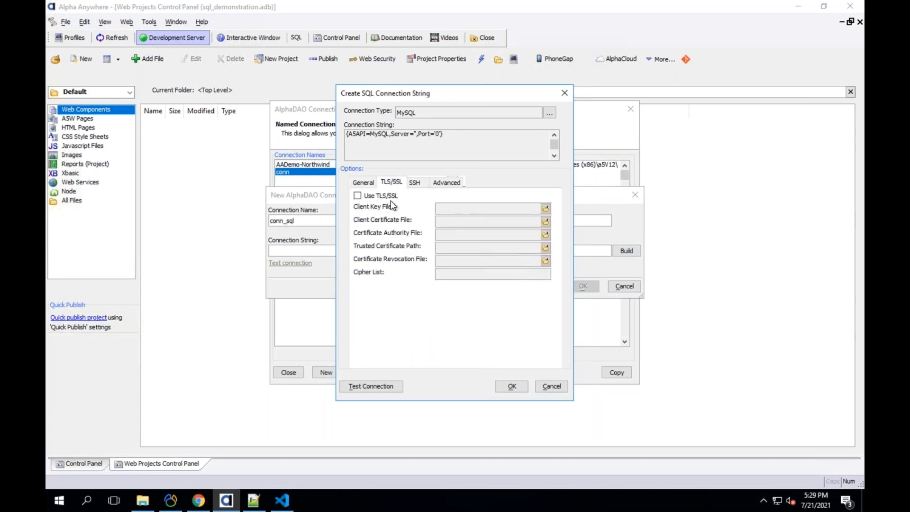
- Look through the SSH, Advanced and General options, including the Password setting
left_click(414, 185)
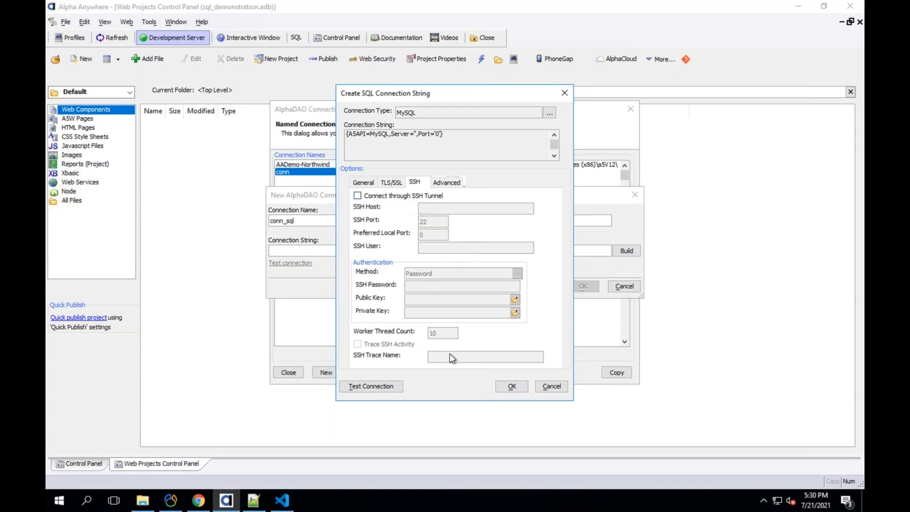
left_click(443, 182)
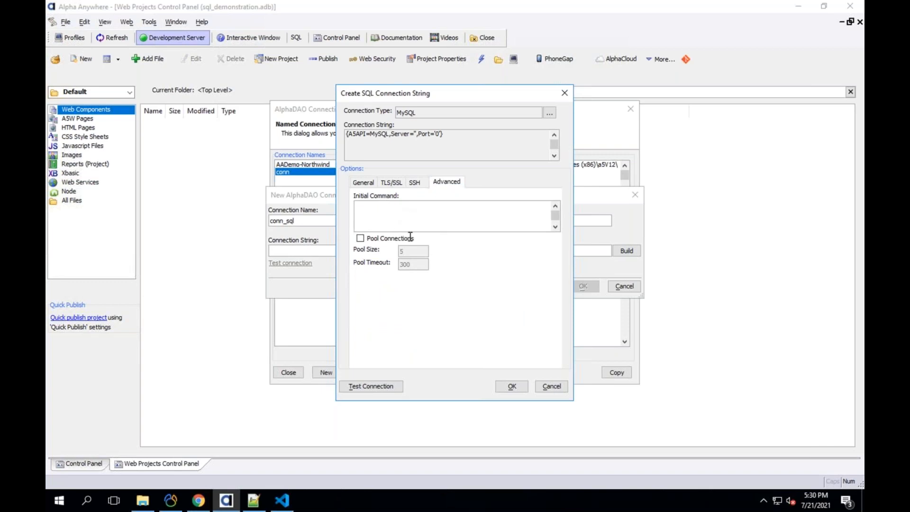
left_click(356, 182)
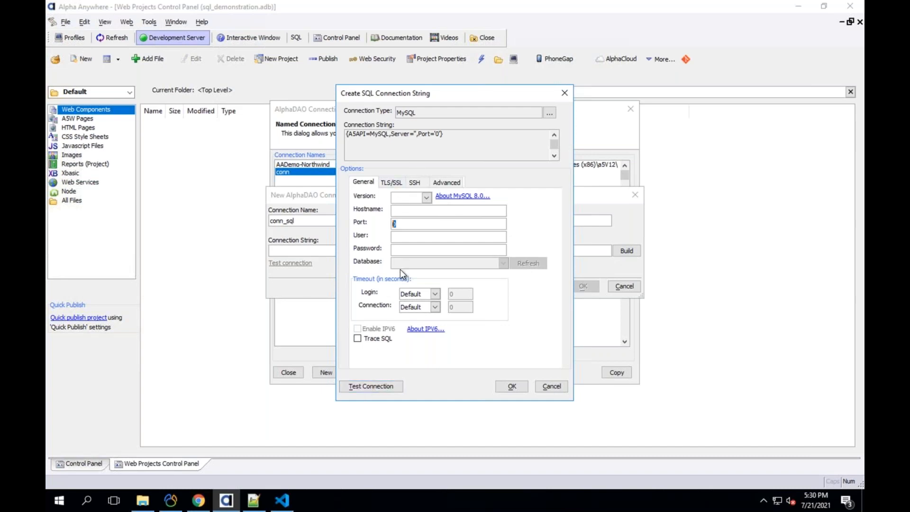
left_click_drag(349, 135, 489, 147)
left_click(421, 250)
- Cancel the MySQL builder and conn_sql connection, then close AlphaDAO Connections
left_click(551, 386)
key("Escape")
left_click(299, 374)
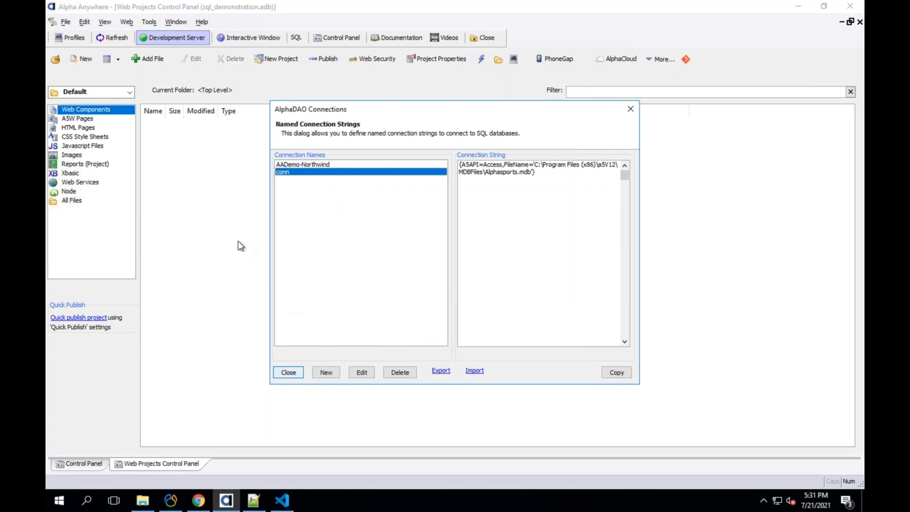
- Create a new Grid web component using the default template
left_click(76, 61)
left_click(542, 385)
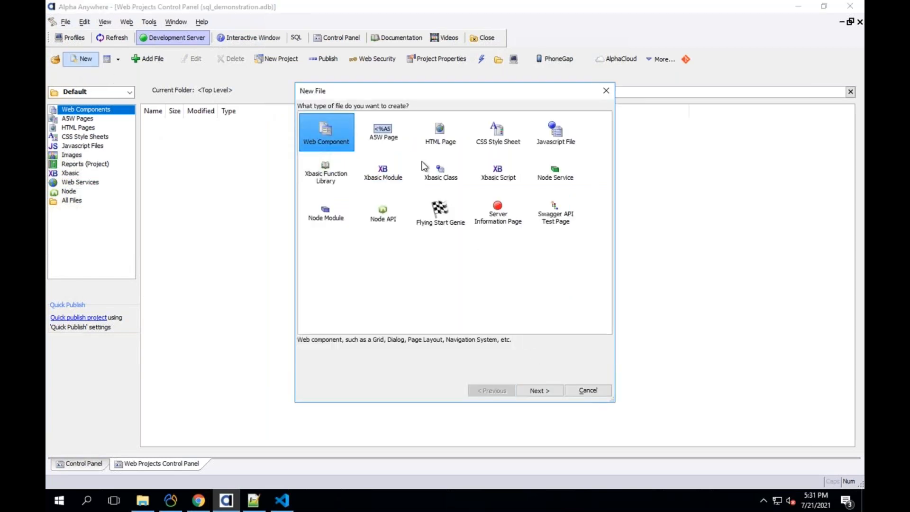
left_click(545, 393)
left_click(580, 397)
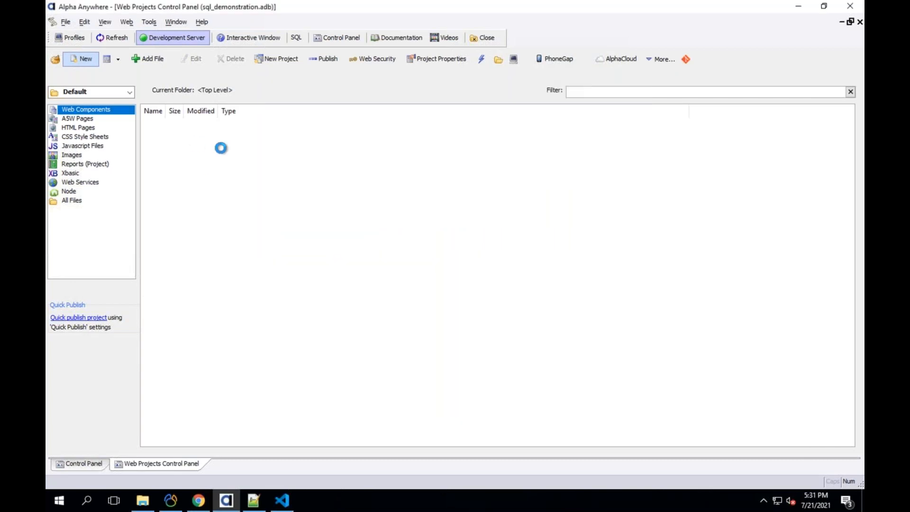
- Set the grid's AlphaDAO query to the named connection conn and connect
left_click(112, 110)
left_click(318, 102)
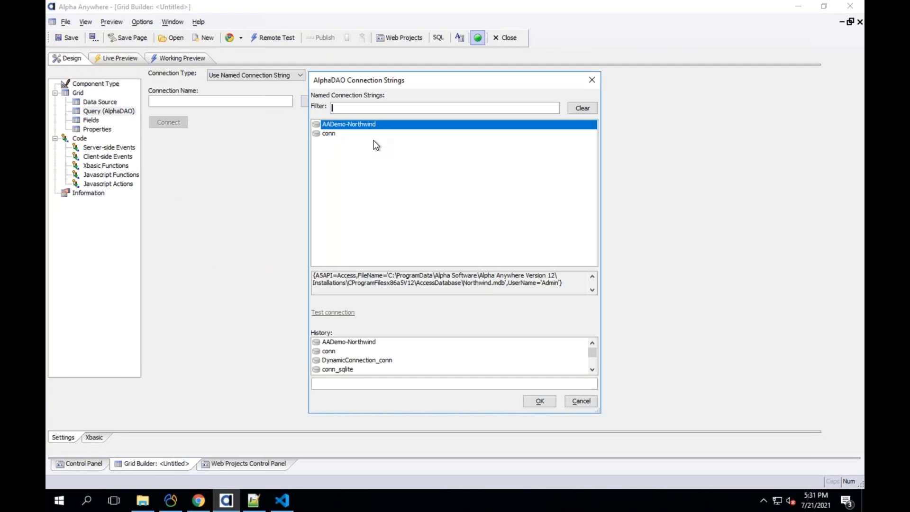
left_click(337, 132)
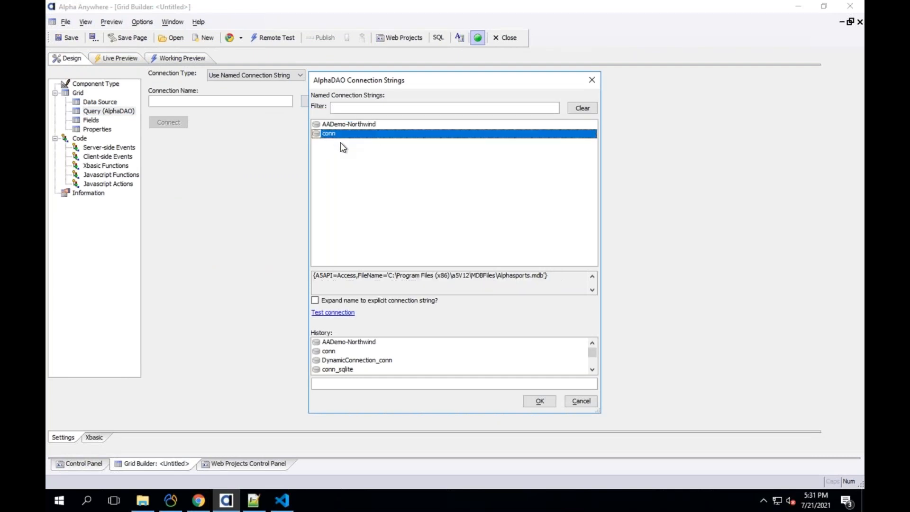
left_click(540, 401)
left_click(178, 122)
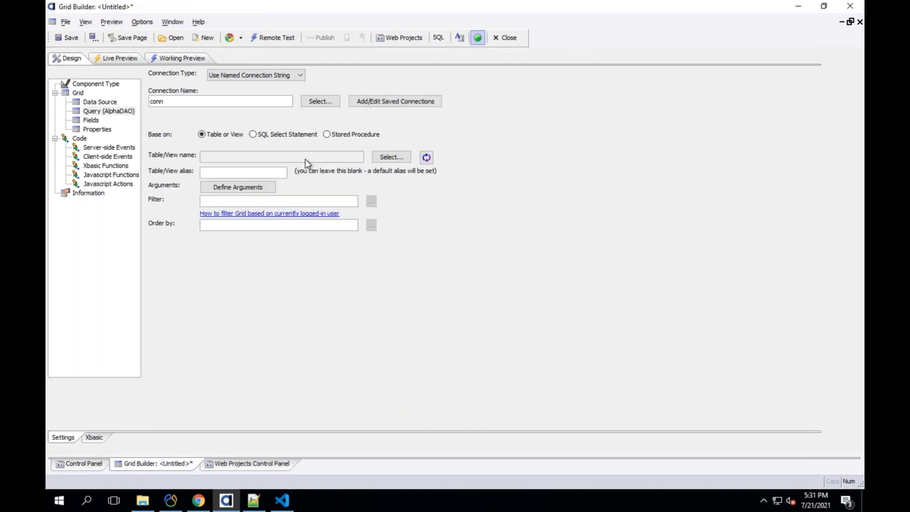
- Pick the Customer table from conn's table list as the grid's Table/View
left_click(374, 159)
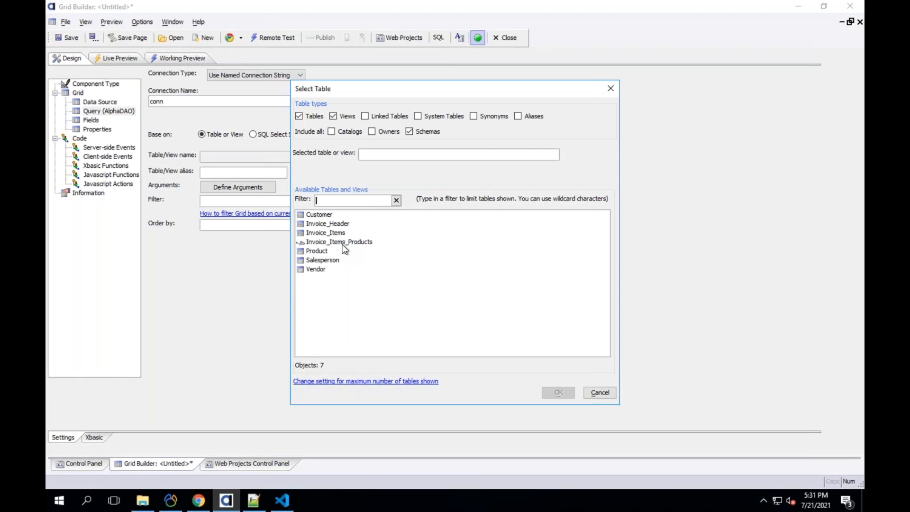
double_click(322, 215)
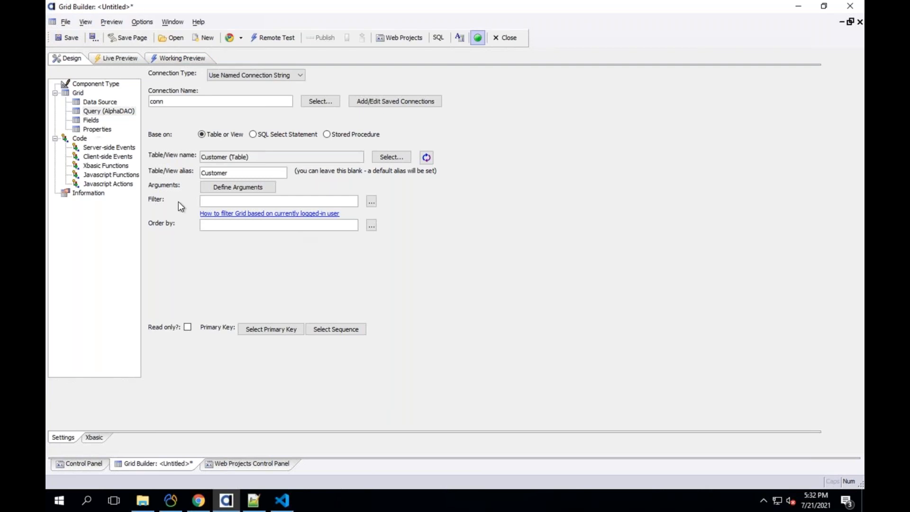
- Check the conn connection string in AlphaDAO Connections, then open and cancel Publish
left_click(241, 459)
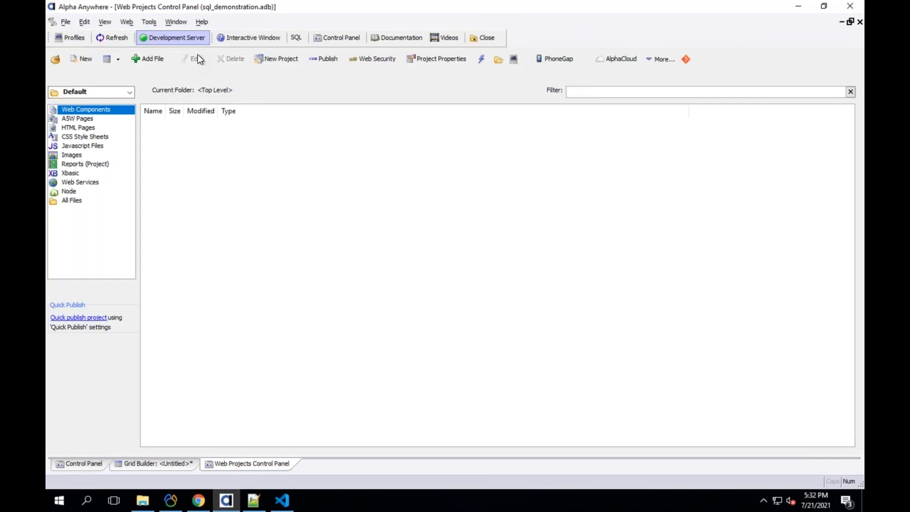
left_click(148, 22)
left_click(183, 83)
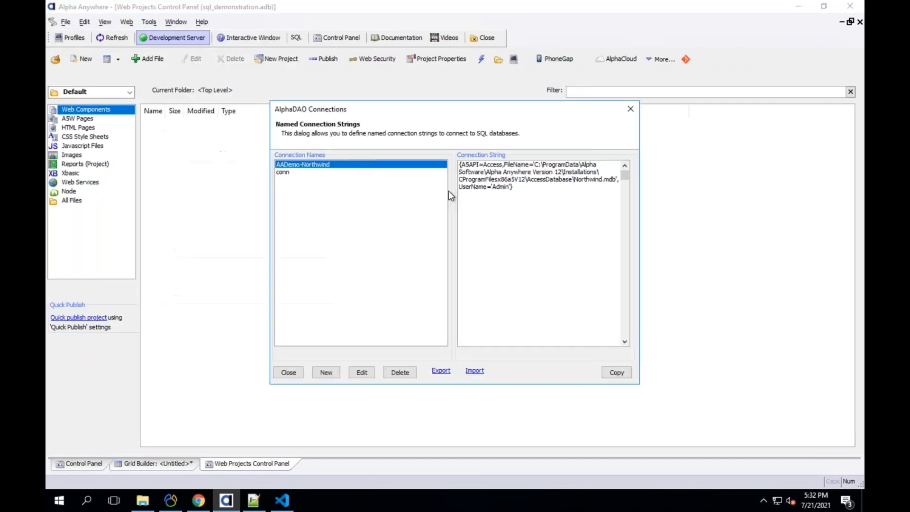
left_click(340, 173)
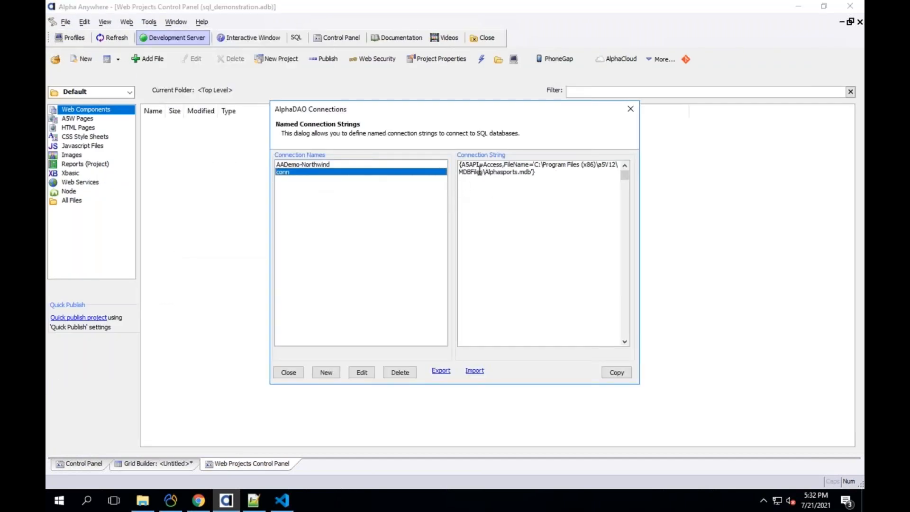
left_click(288, 372)
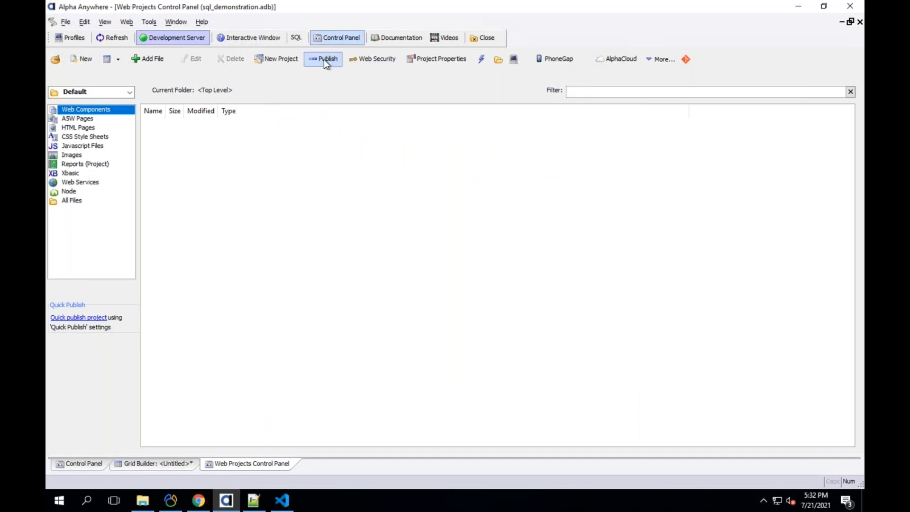
left_click(323, 59)
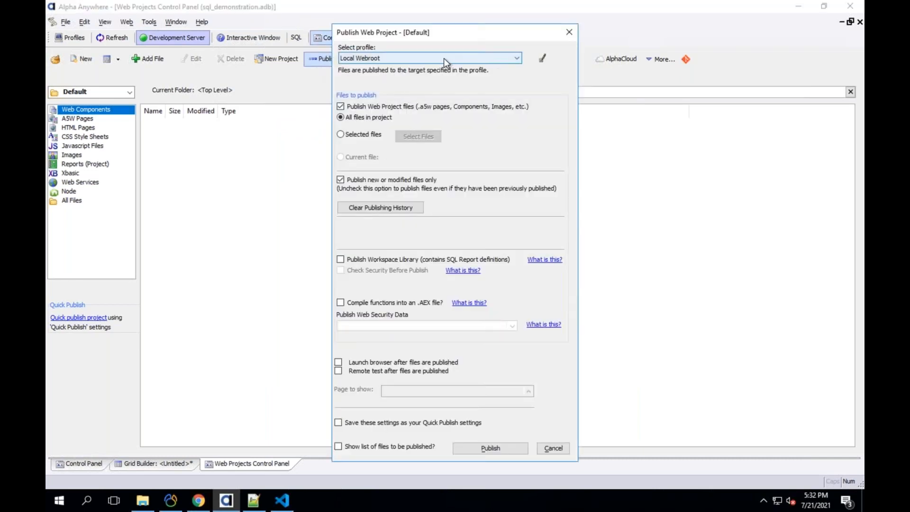
left_click(555, 448)
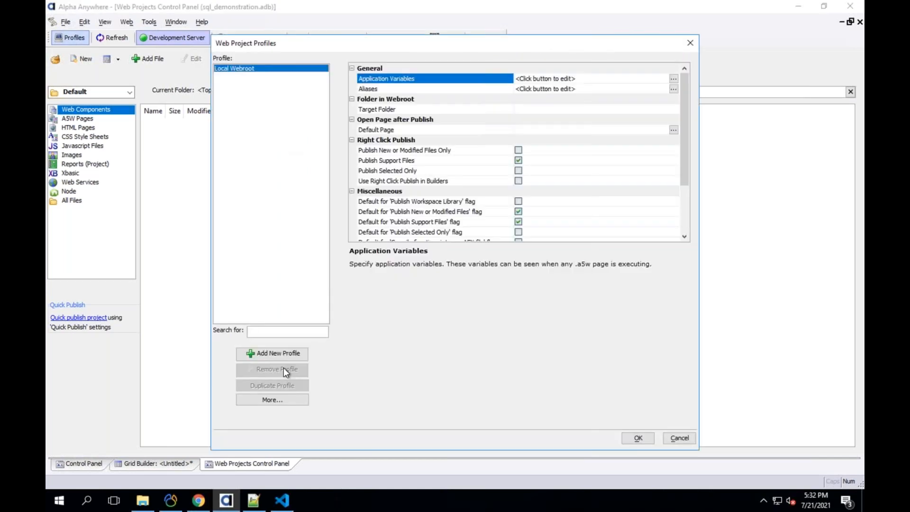
- Add a new FTP publishing profile with placeholder server, username and password
left_click(284, 357)
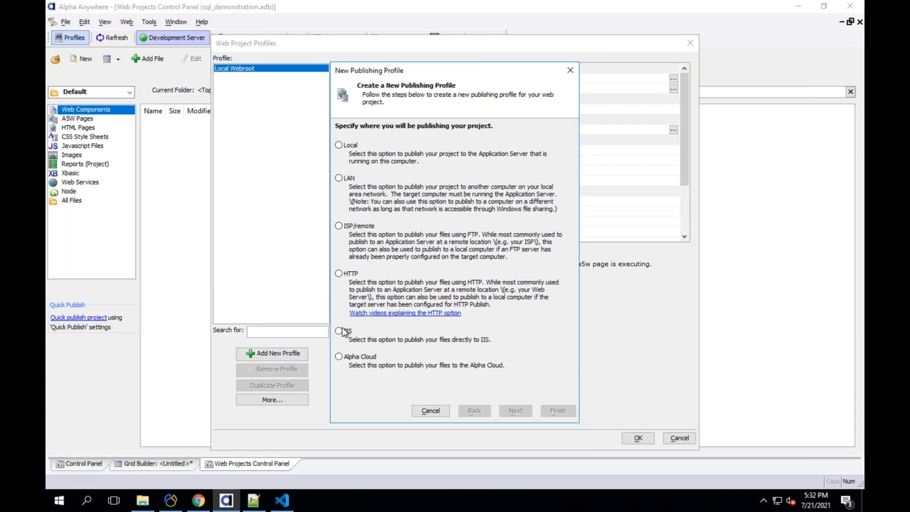
left_click(342, 228)
left_click(515, 411)
type("afadsf")
key("Tab")
type("asdfasfd")
key("Tab")
type("********")
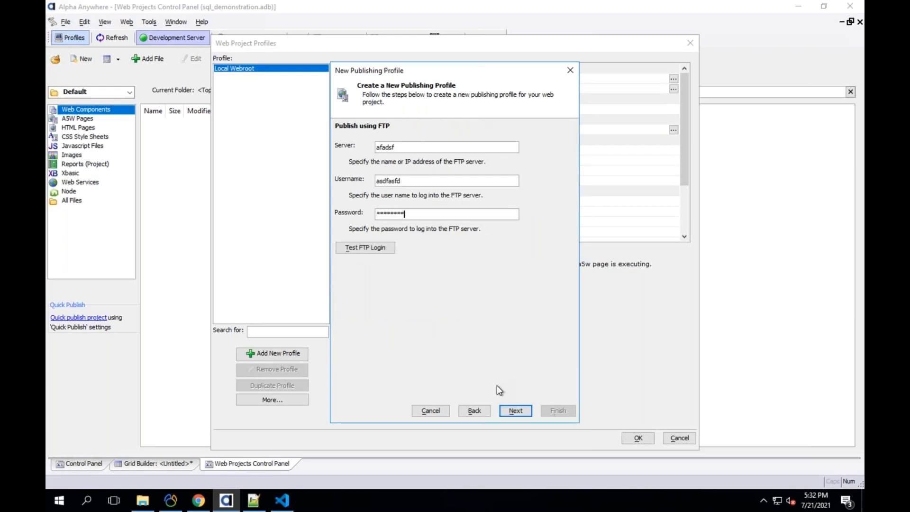
- Finish the publishing profile wizard and name the profile 'p;rod'
left_click(512, 411)
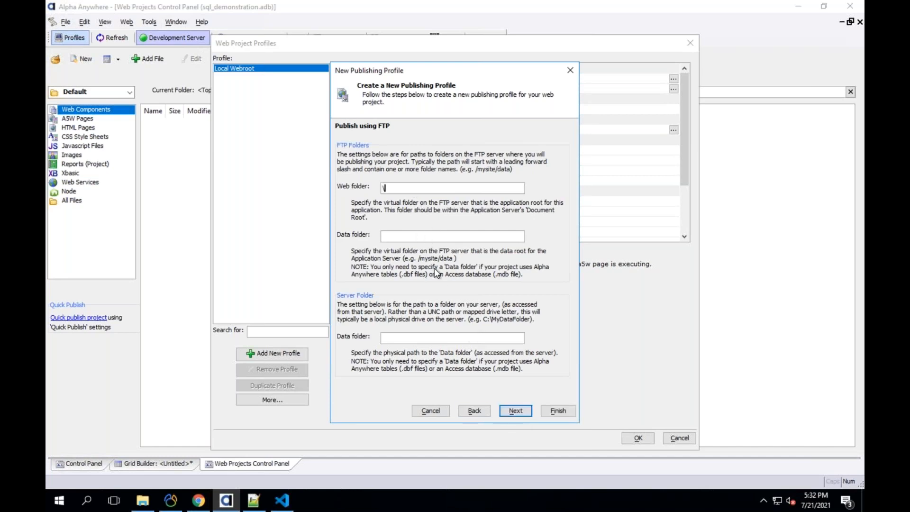
left_click(514, 411)
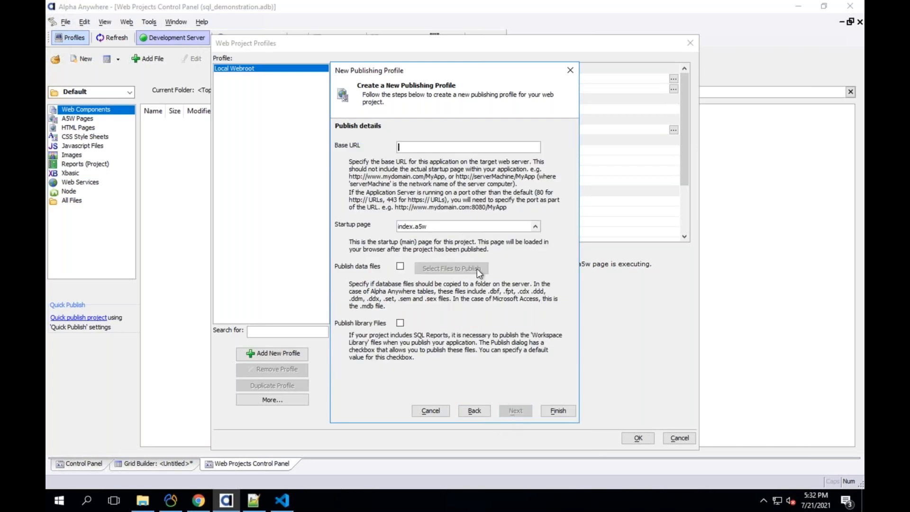
left_click(555, 409)
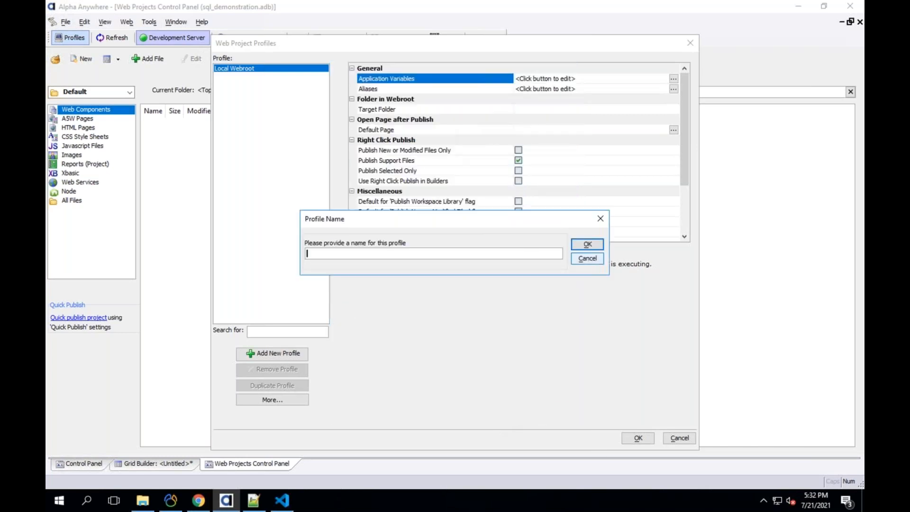
type("p;rod")
key("Return")
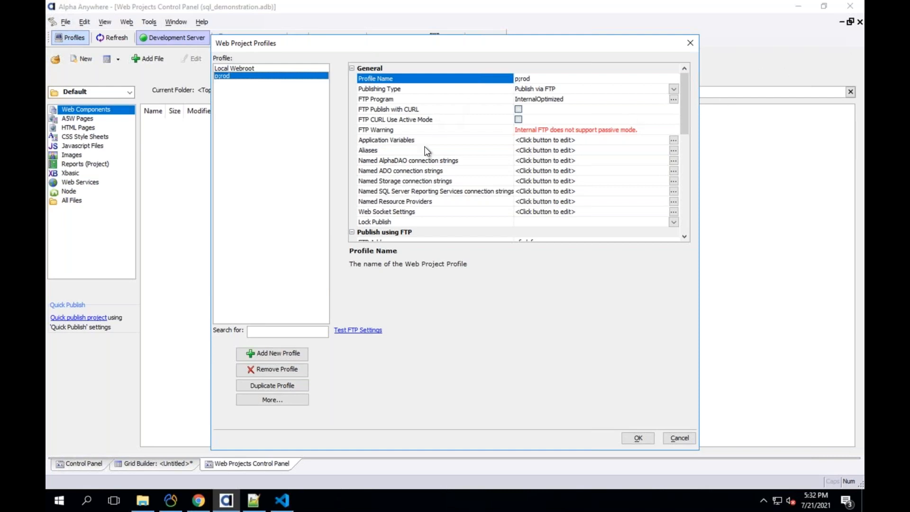
left_click(395, 162)
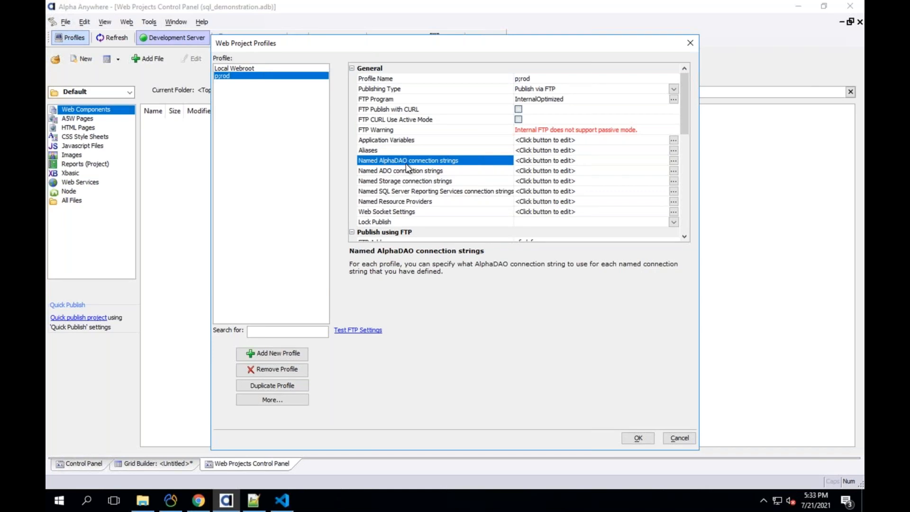
double_click(405, 161)
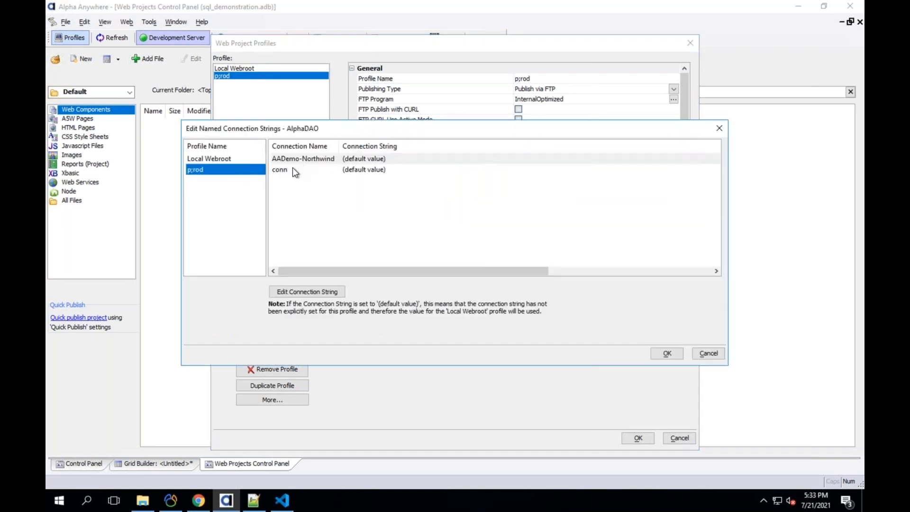
left_click(292, 167)
left_click(297, 158)
left_click(295, 169)
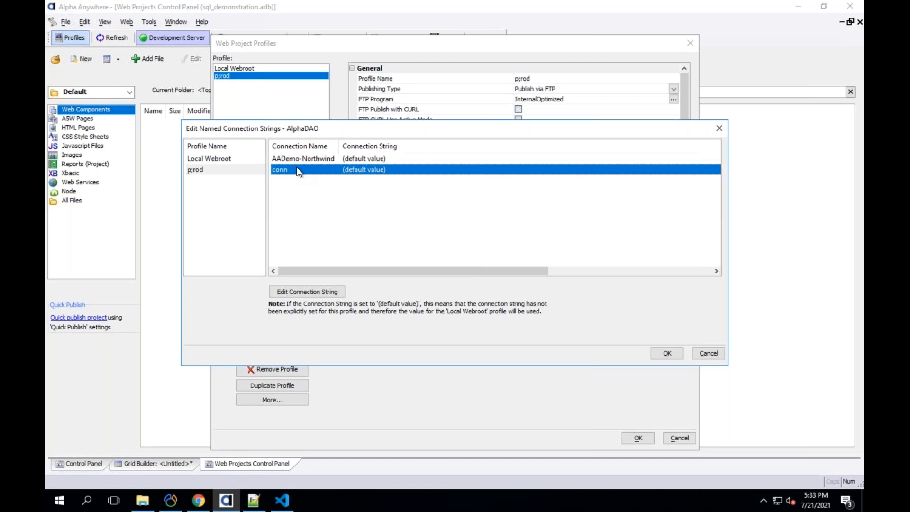
double_click(299, 170)
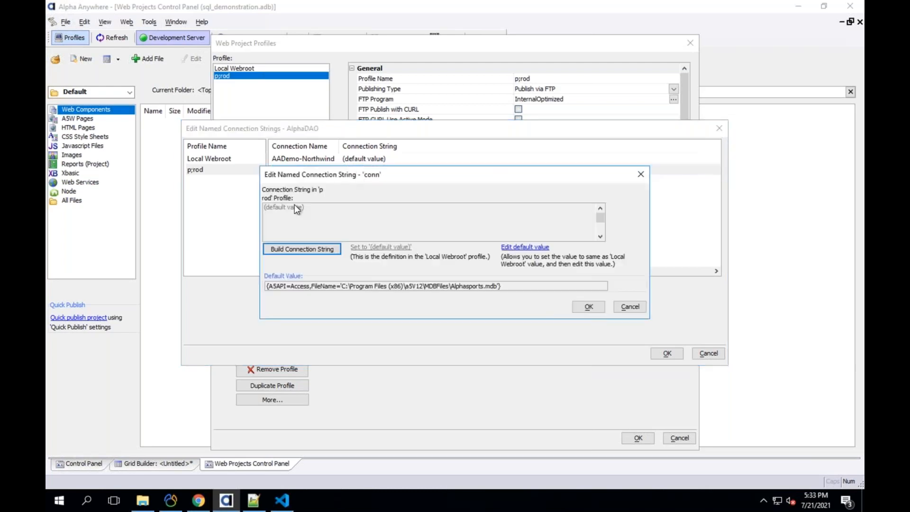
left_click(332, 249)
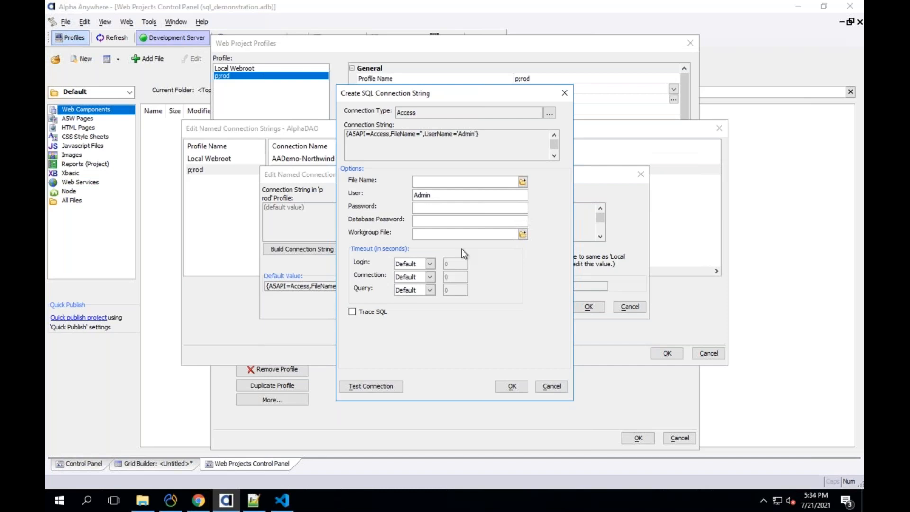
left_click(550, 386)
left_click(624, 308)
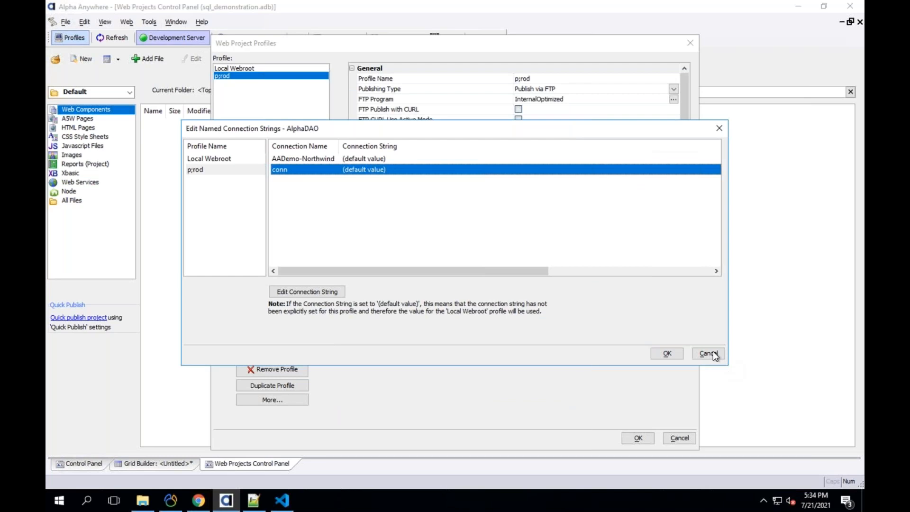
left_click(668, 353)
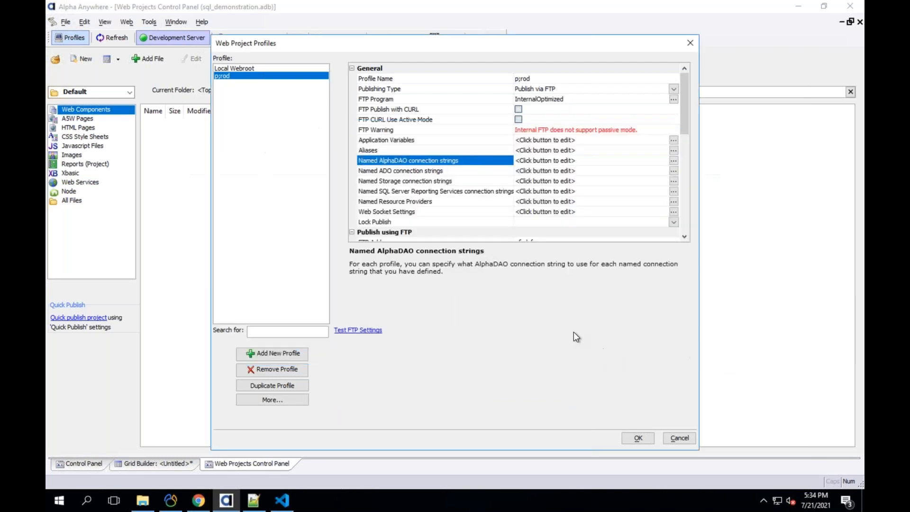
- View the Named Storage and SQL Server Reporting Services connection string settings
left_click(393, 182)
left_click(399, 192)
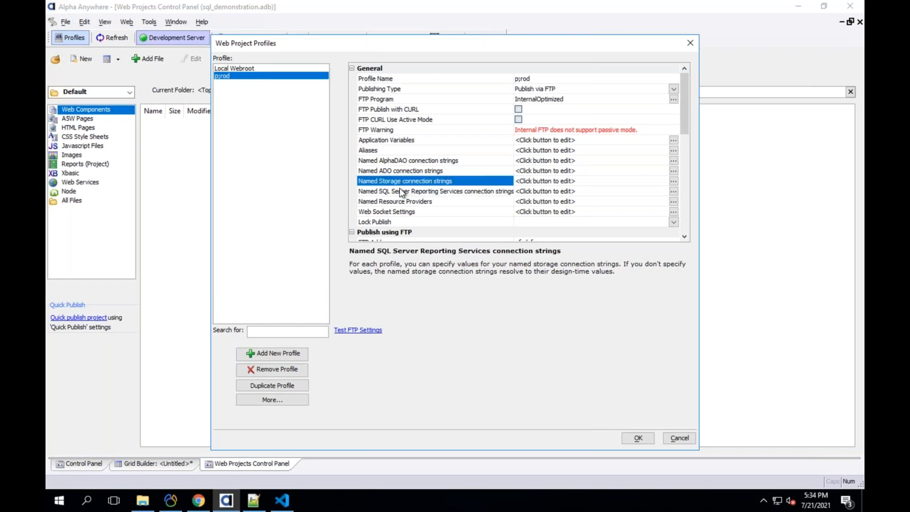
left_click(401, 192)
left_click(401, 181)
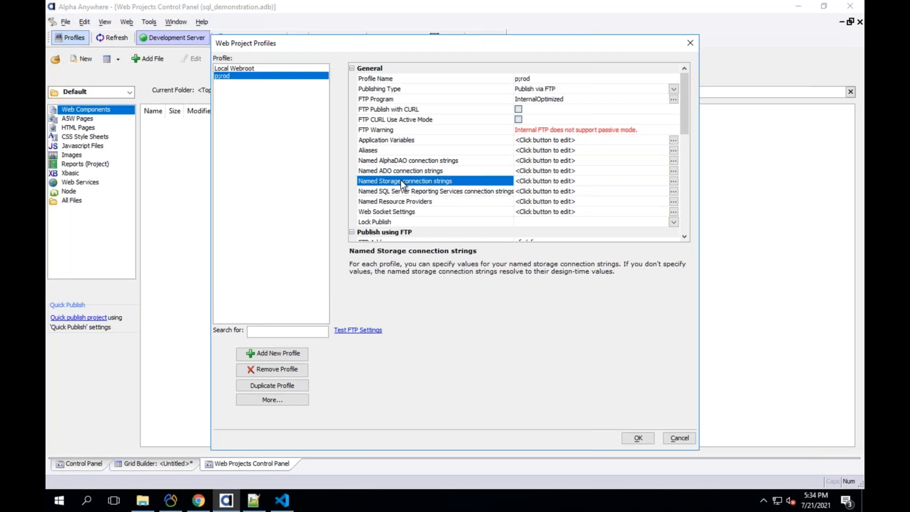
- Cancel the Web Project Profiles and confirm exiting without saving
left_click(679, 437)
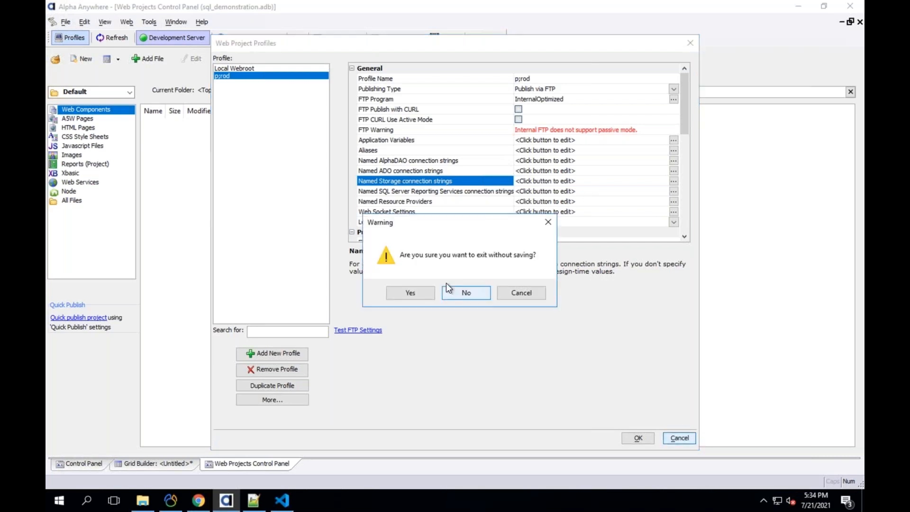
left_click(454, 295)
left_click(690, 435)
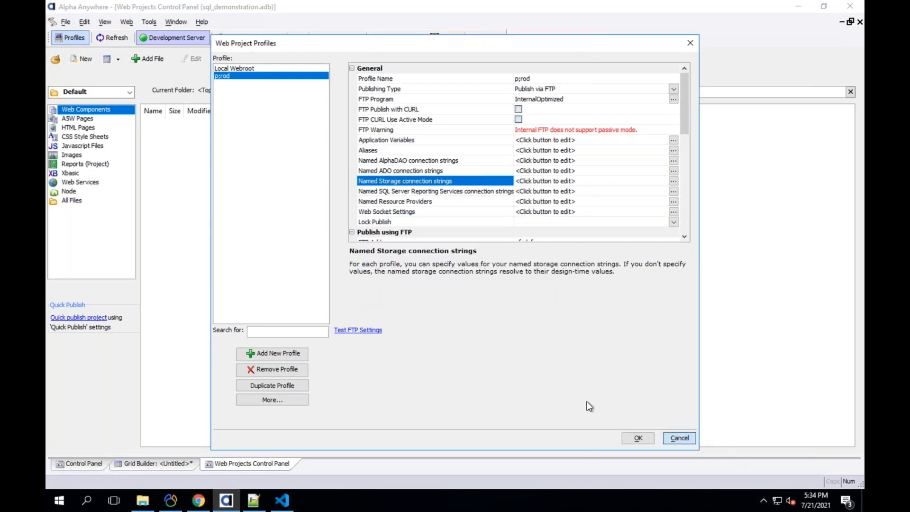
left_click(411, 293)
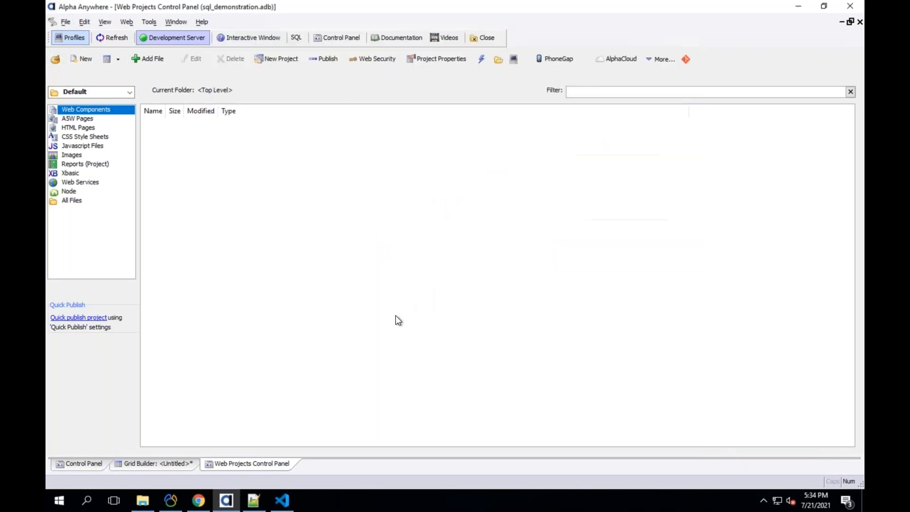
left_click(199, 500)
left_click(575, 10)
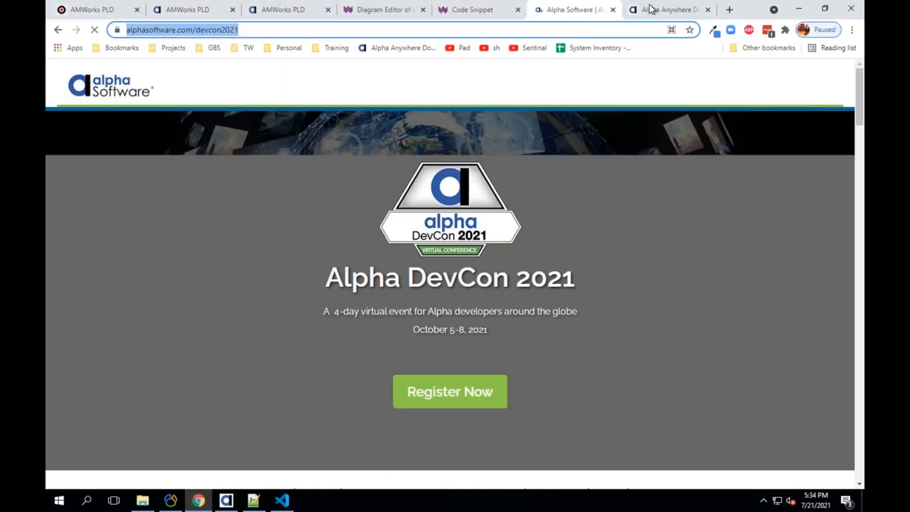
left_click(649, 10)
left_click(730, 10)
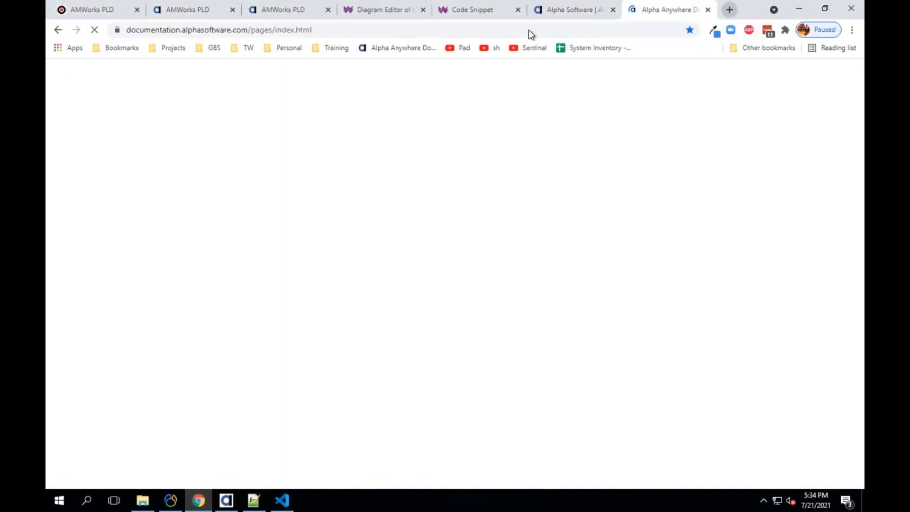
left_click(129, 49)
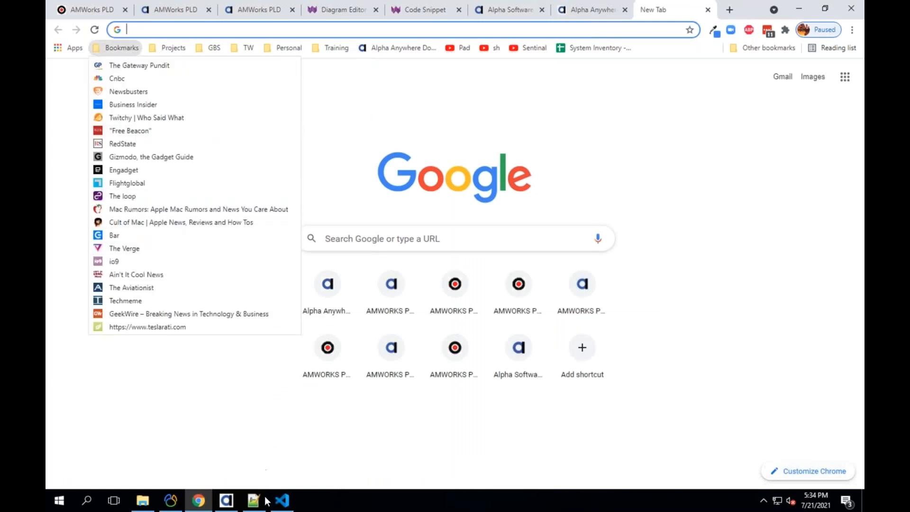
left_click(227, 500)
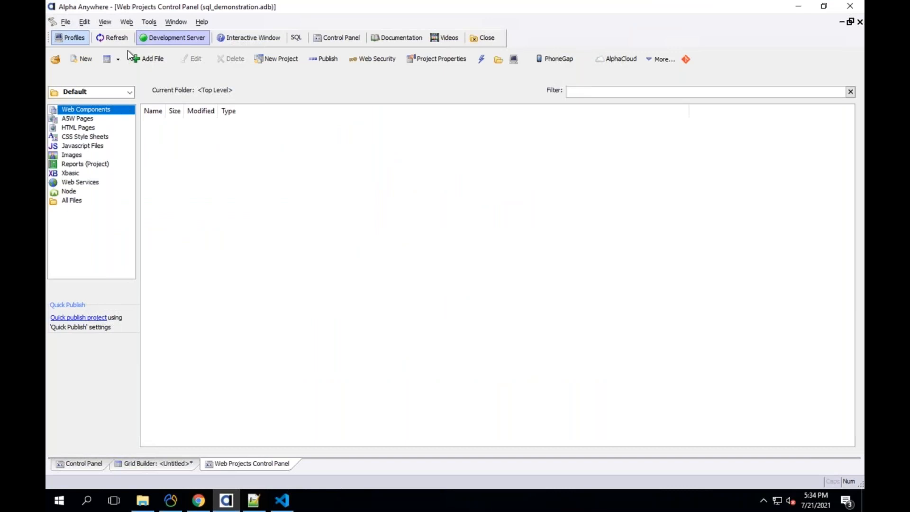
- View conn's string under Tools > AlphaDAO Connection strings, then return to Chrome
left_click(147, 24)
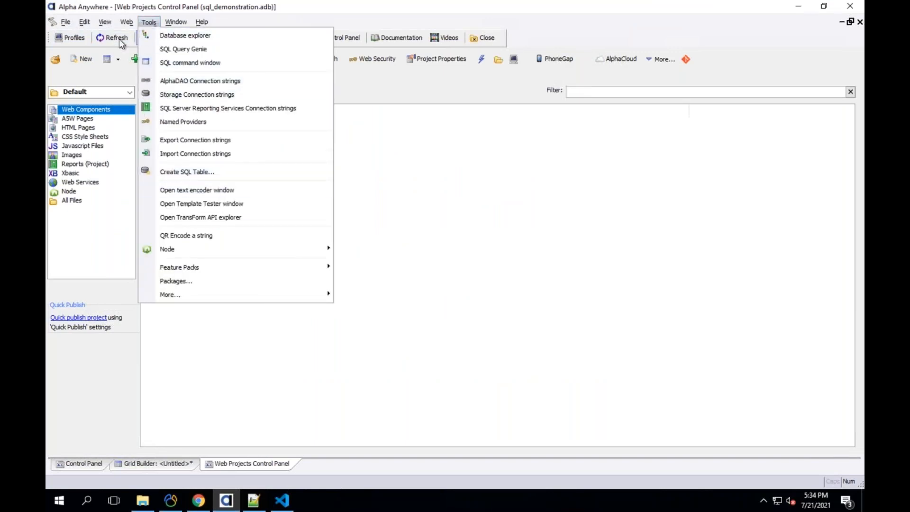
mouse_move(127, 21)
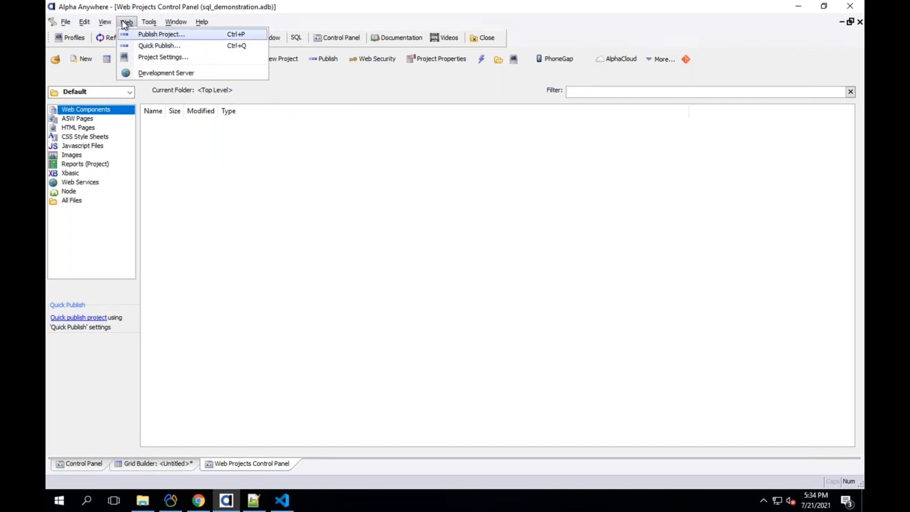
left_click(148, 22)
left_click(171, 80)
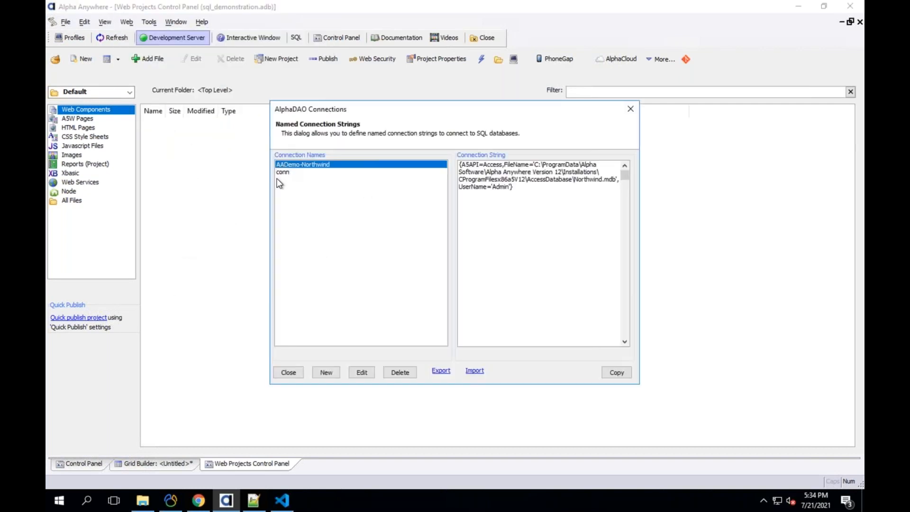
left_click(287, 172)
left_click(289, 372)
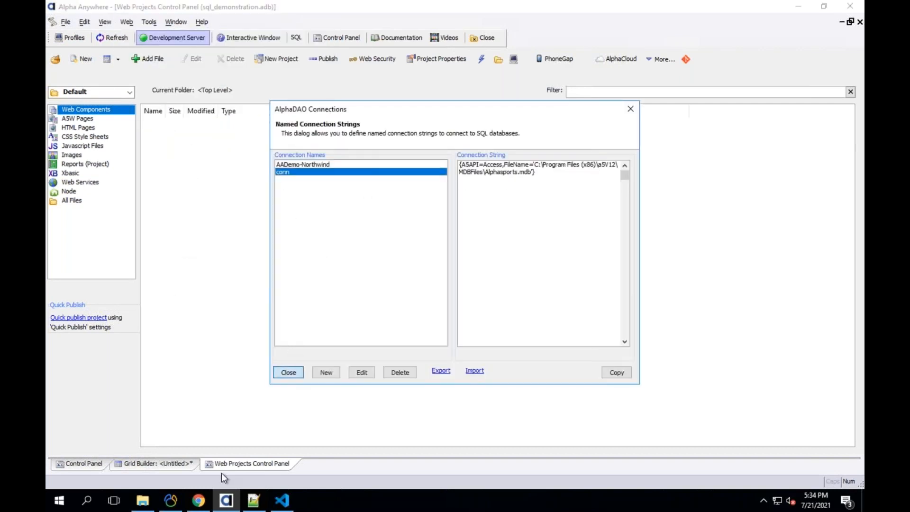
left_click(198, 500)
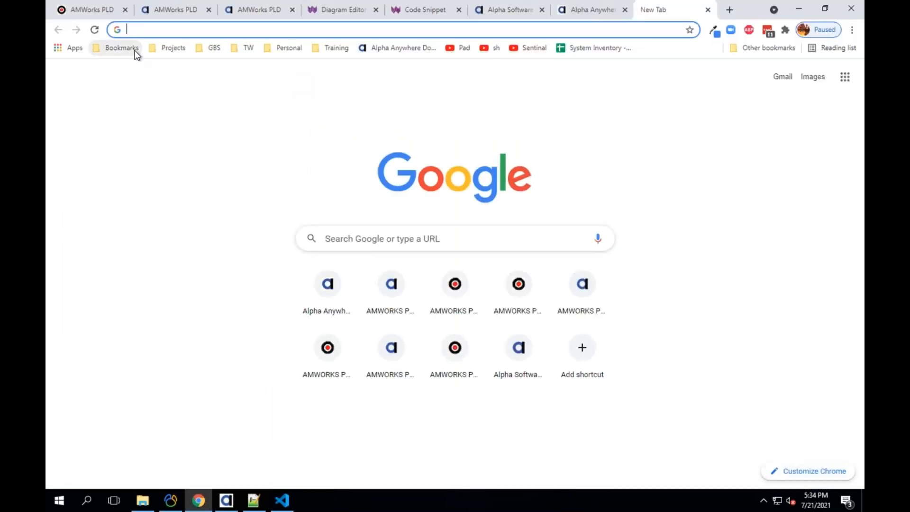
- Open the Alpha Anywhere release notes from the Projects bookmarks folder
left_click(136, 51)
mouse_move(158, 53)
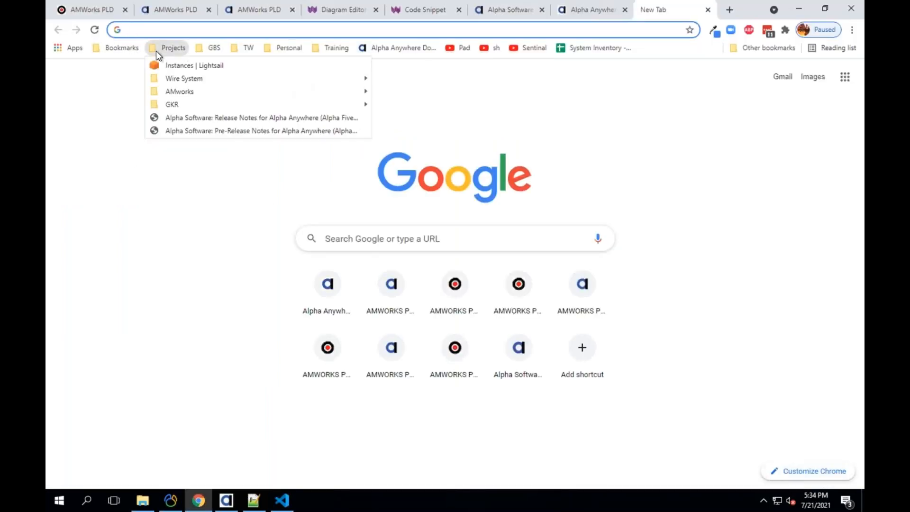
left_click(184, 118)
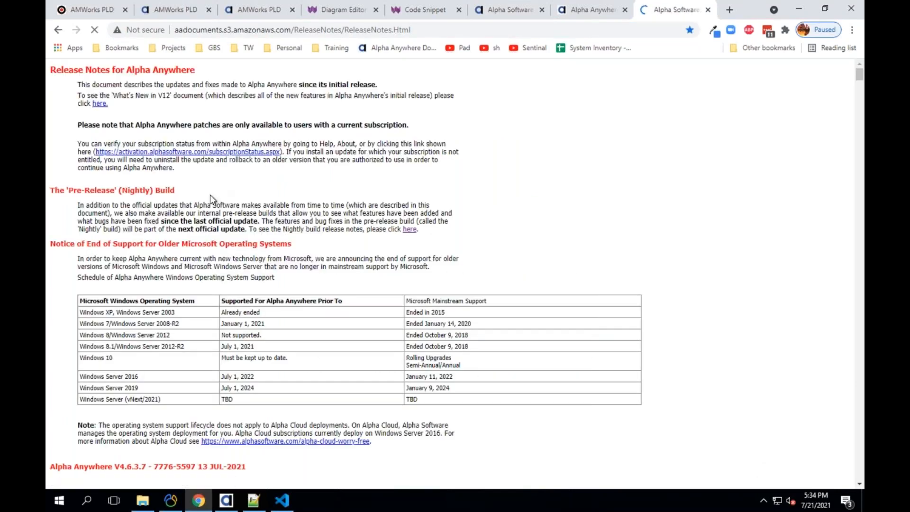
- Search the release notes page for 'default'
key("ctrl+f")
type("efault")
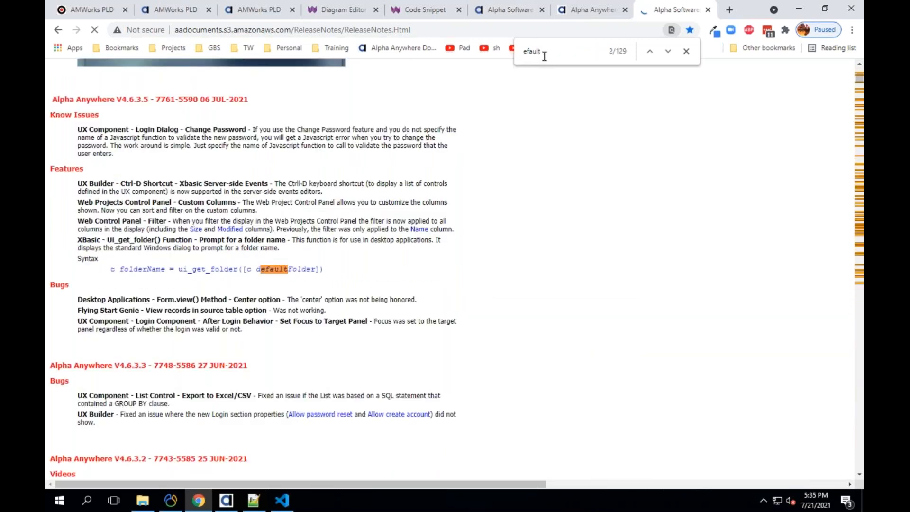
key("ctrl+a")
type("default")
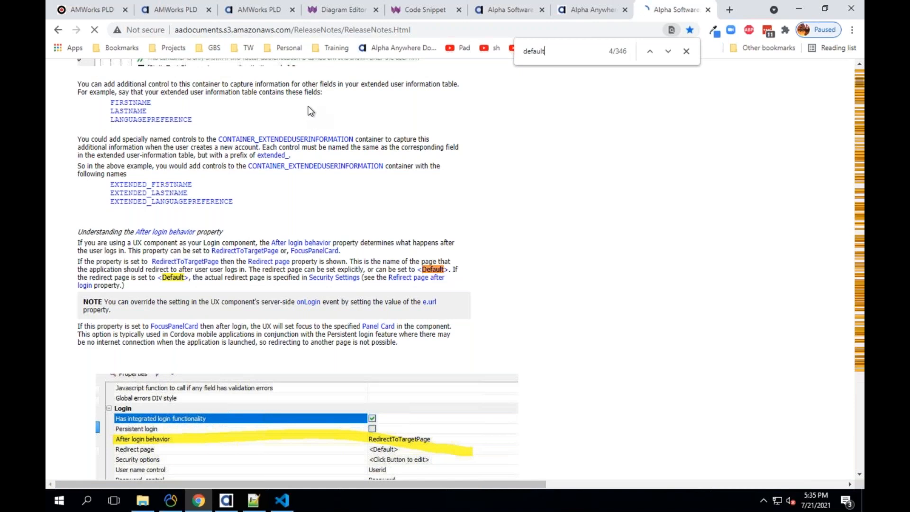
- Open the 'Alpha Software: Pre-Release Notes' bookmark from the Projects folder
left_click(132, 50)
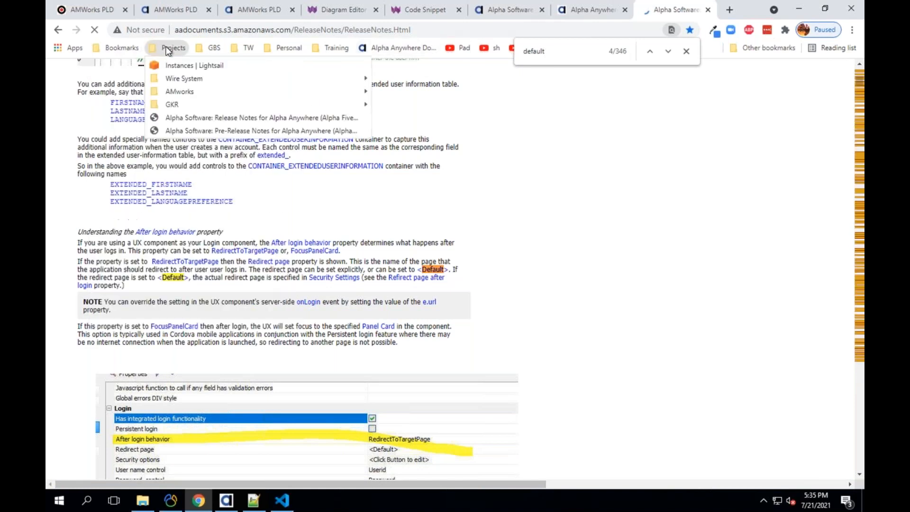
left_click(169, 50)
left_click(170, 49)
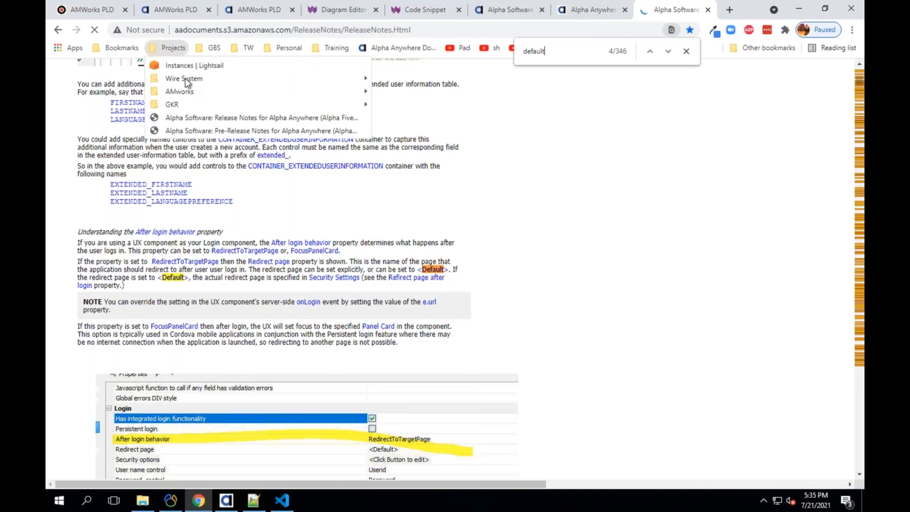
left_click(190, 130)
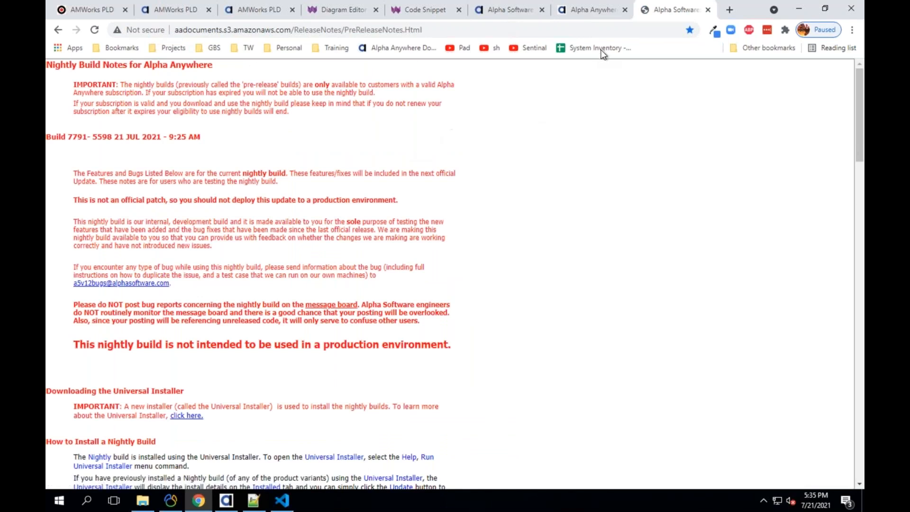
- Search the nightly build notes for 'default' and scroll through the page
key("ctrl+f")
type("default")
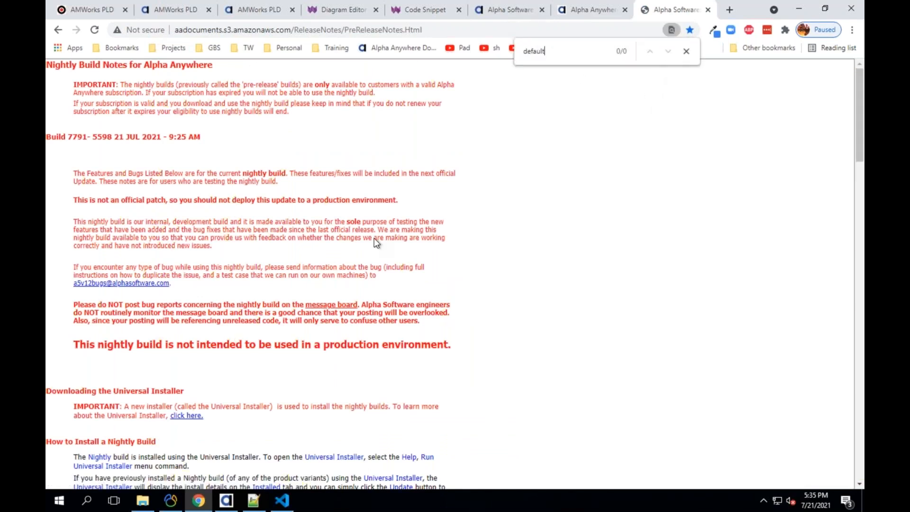
scroll(374, 238, "down", 6)
scroll(173, 184, "down", 5)
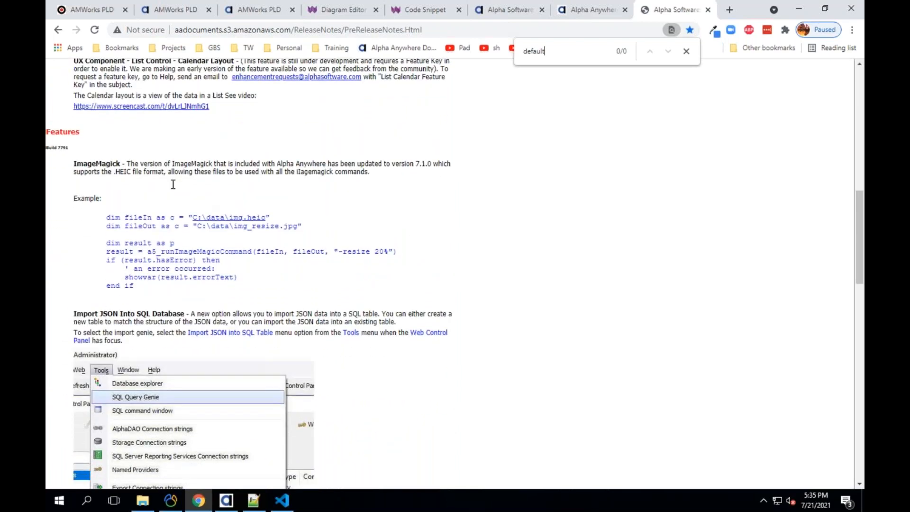
scroll(183, 195, "down", 3)
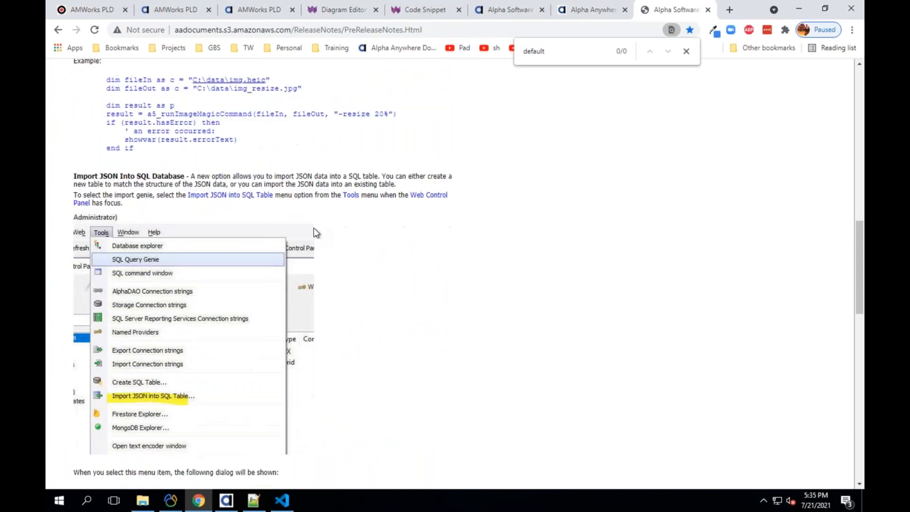
scroll(316, 232, "down", 15)
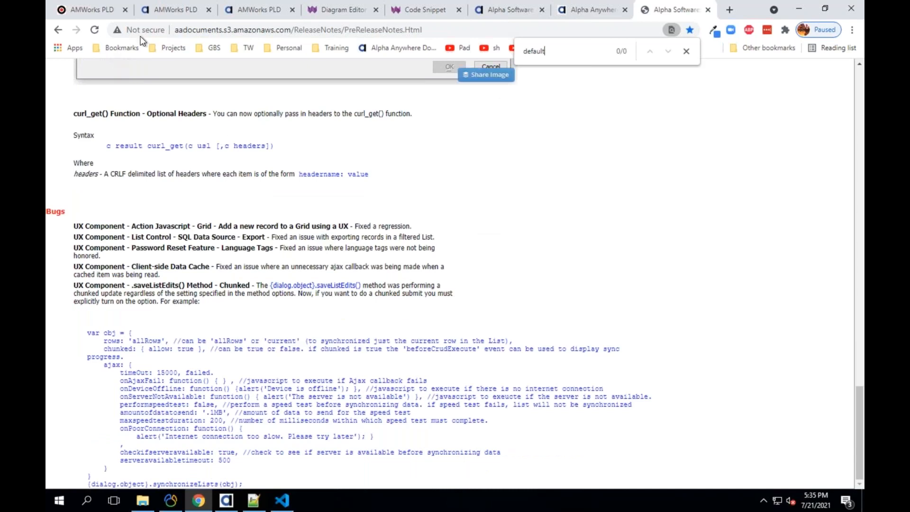
- Open the 'Release Notes for Alpha Anywhere' bookmark from the Projects folder
left_click(121, 47)
mouse_move(163, 46)
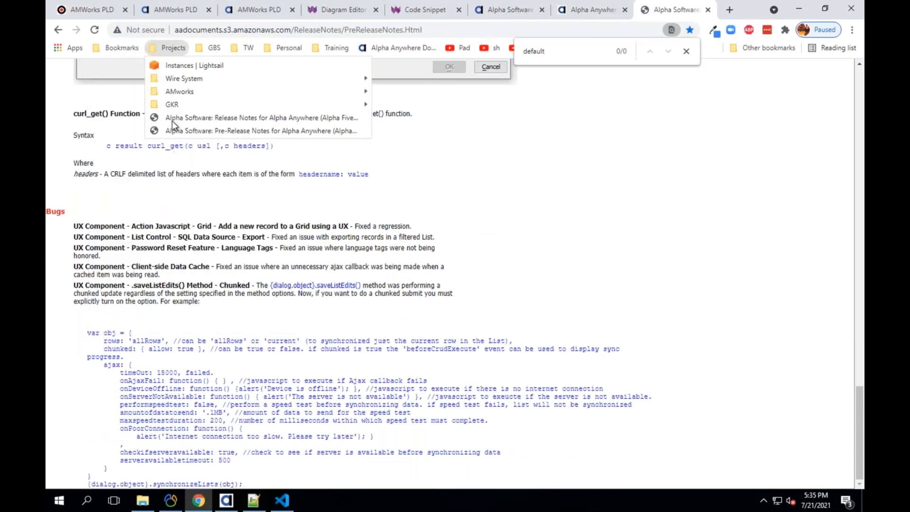
left_click(177, 118)
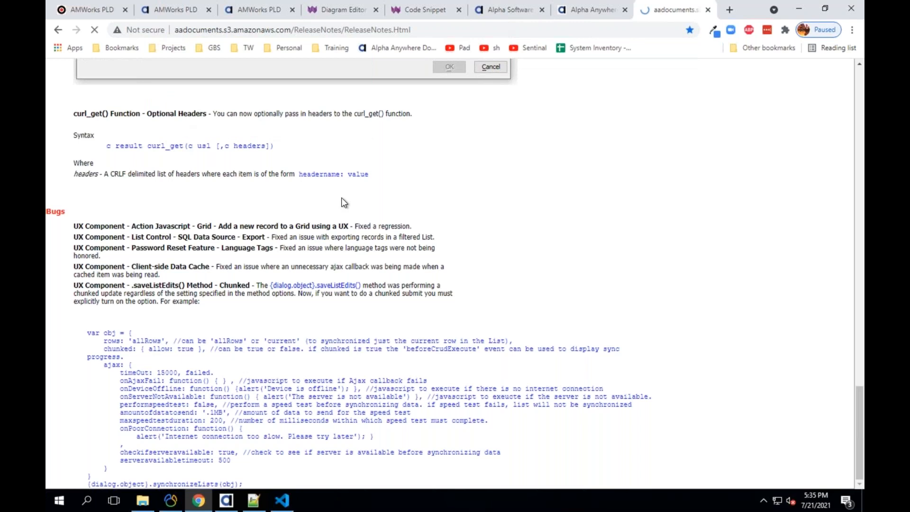
- Search the release notes page for 'default'
key("ctrl+f")
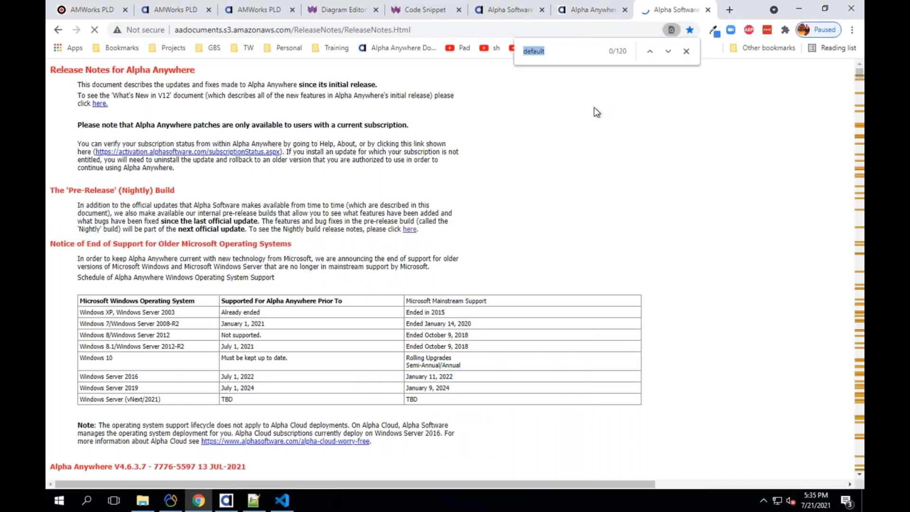
type("de")
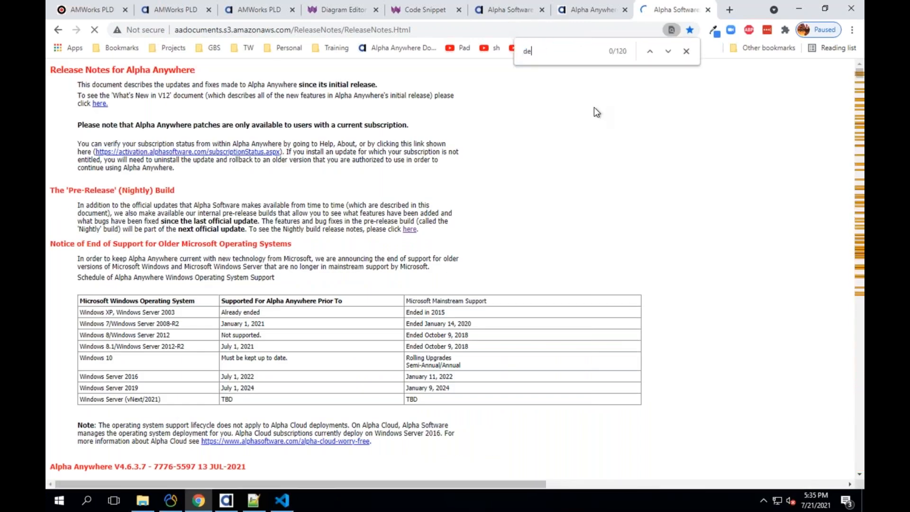
type("fua")
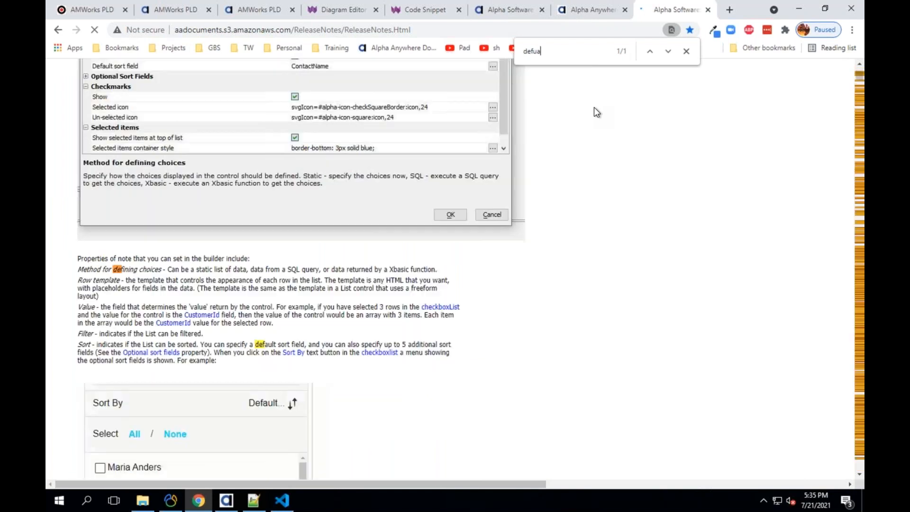
key("BackSpace")
key("BackSpace")
type("ault")
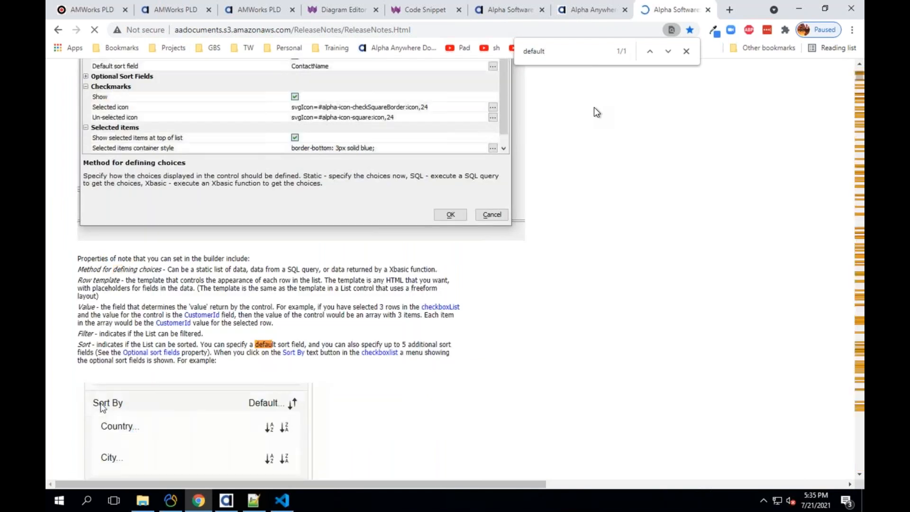
key("Return")
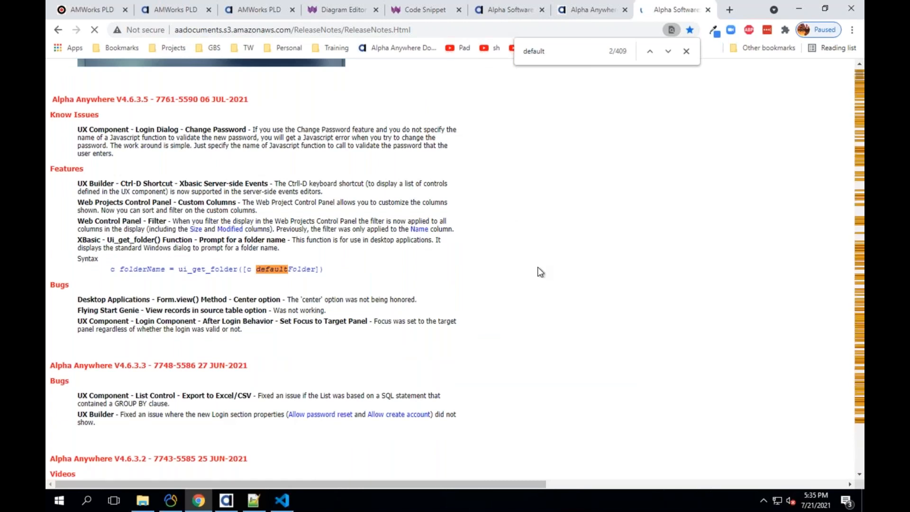
- Step through the matches to the '<default> Connection String' note and highlight its default-connection sentence
left_click(650, 52)
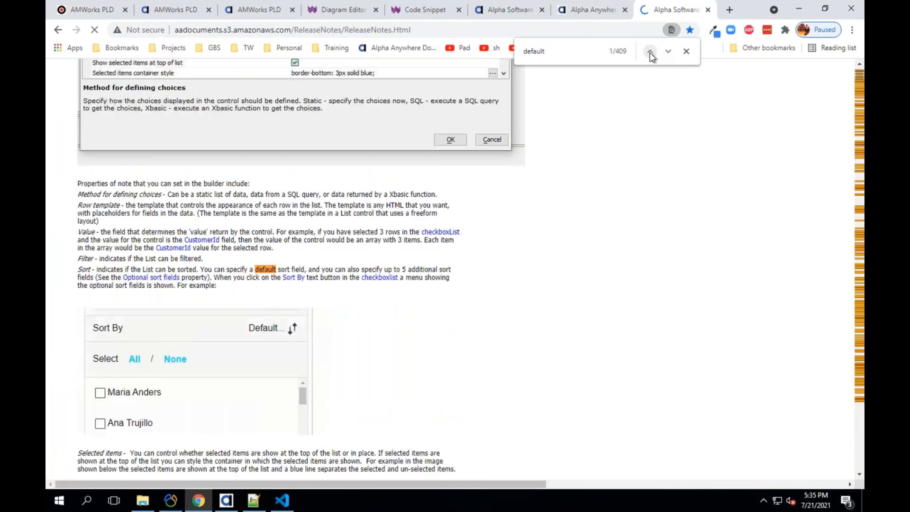
left_click(666, 51)
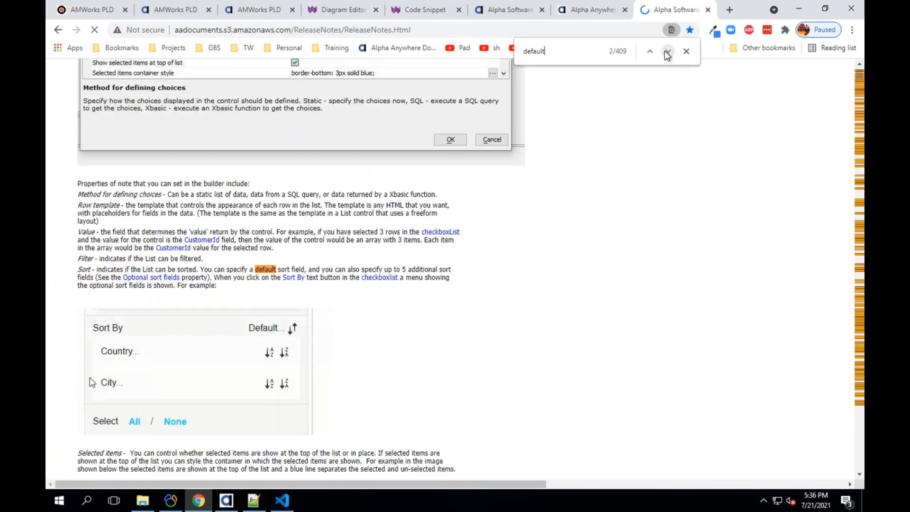
left_click(666, 51)
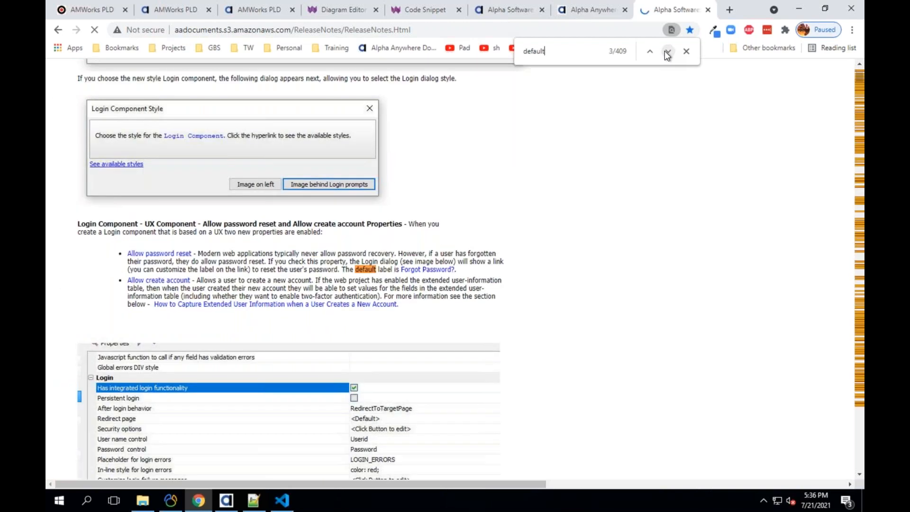
left_click(666, 51)
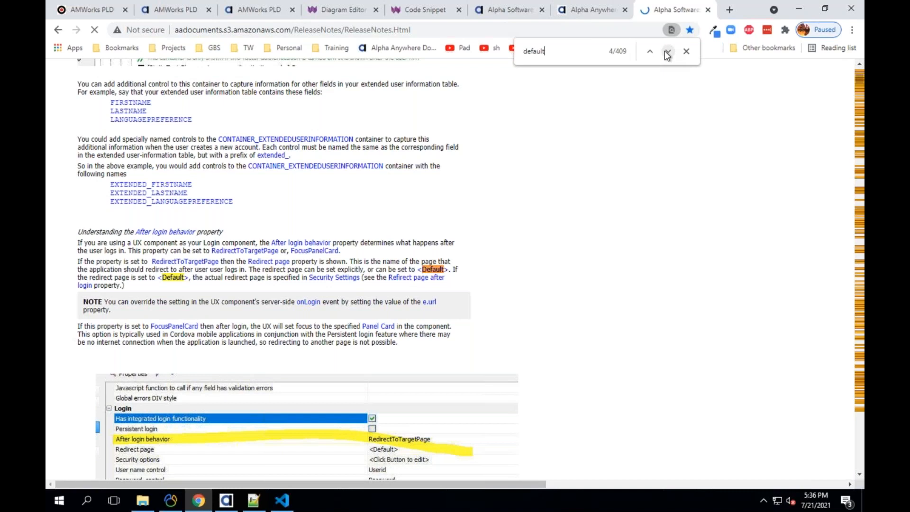
left_click(665, 51)
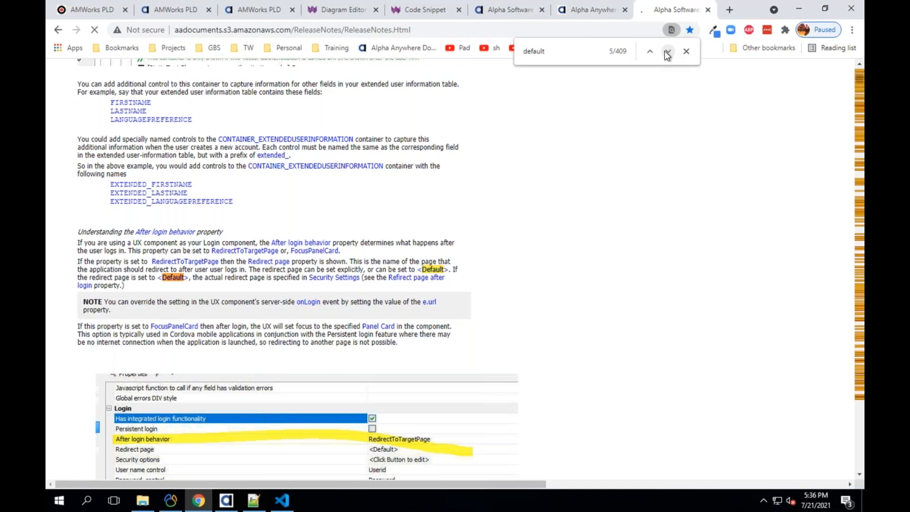
left_click(665, 51)
left_click(666, 51)
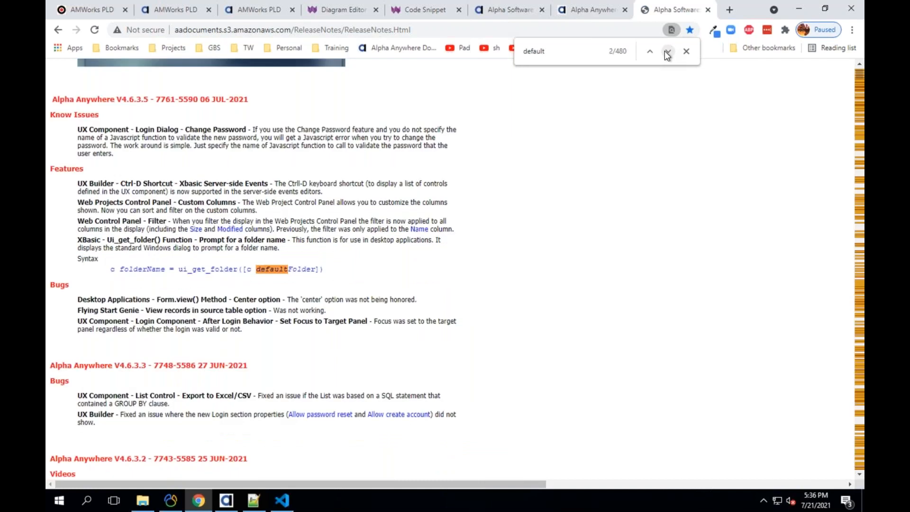
left_click(665, 51)
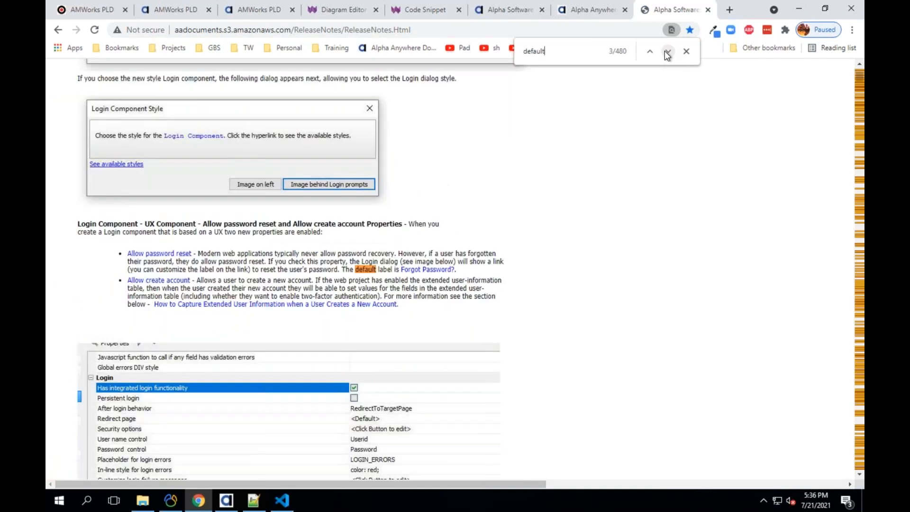
left_click(665, 51)
left_click(665, 51)
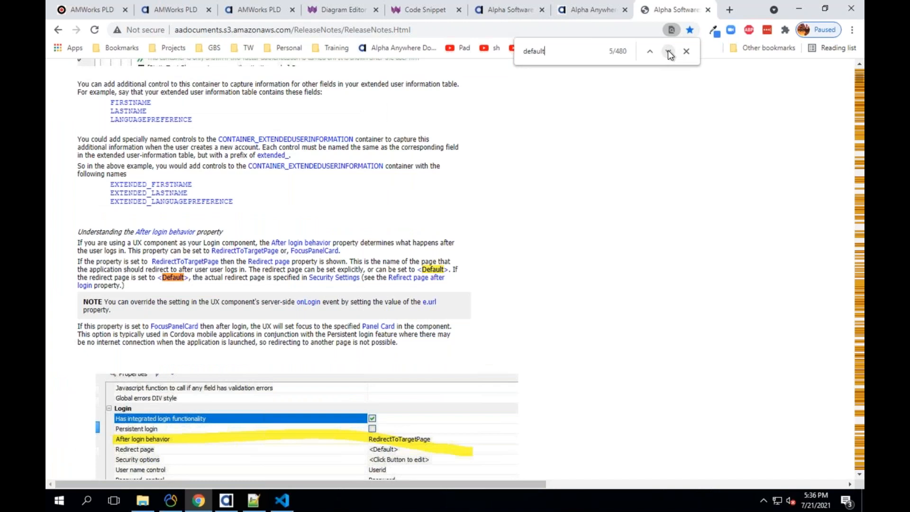
left_click(667, 50)
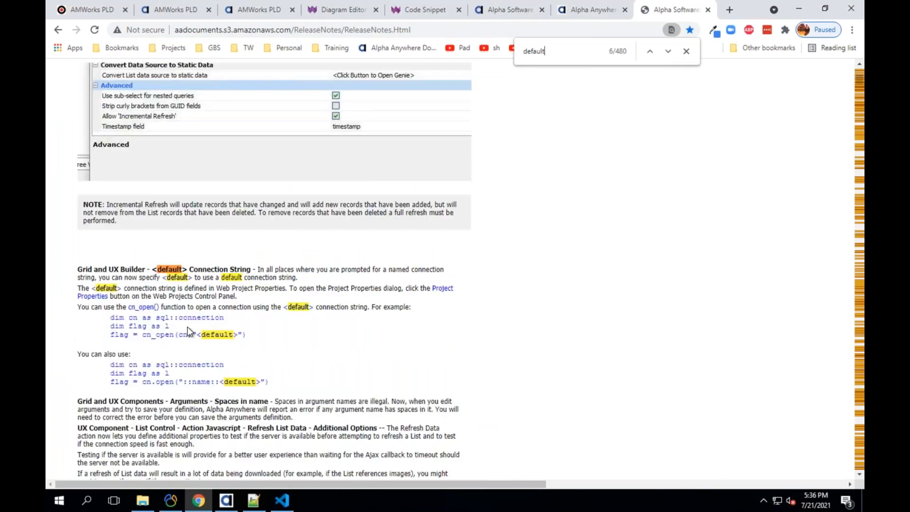
scroll(192, 321, "down", 1)
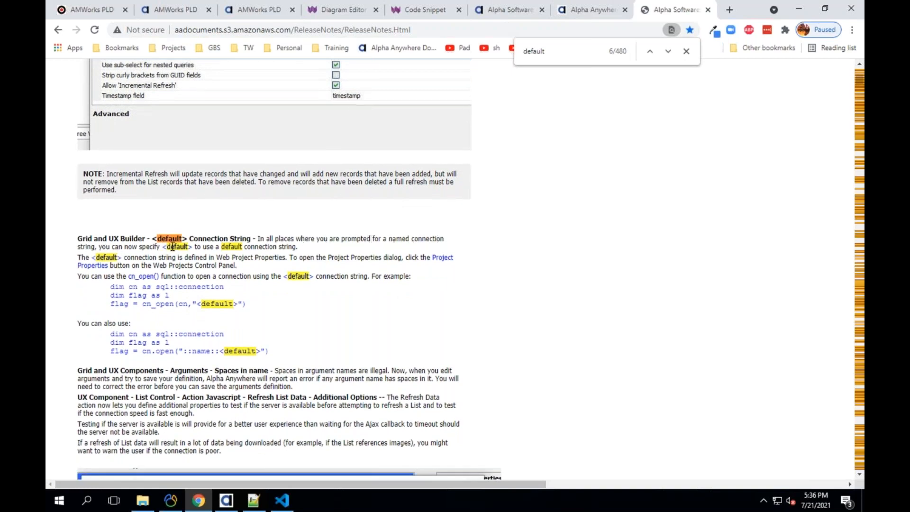
left_click_drag(169, 247, 294, 247)
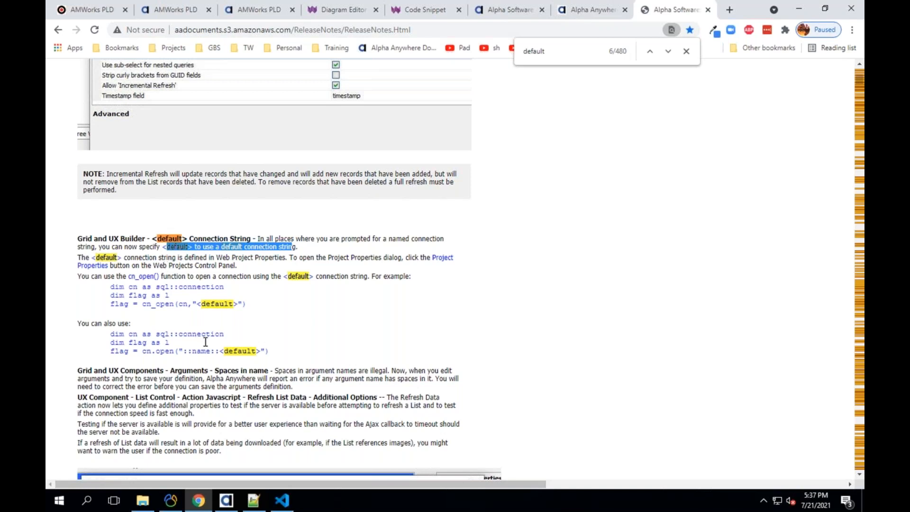
- Highlight the "<default>" argument in the cn_open code example
scroll(207, 340, "down", 1)
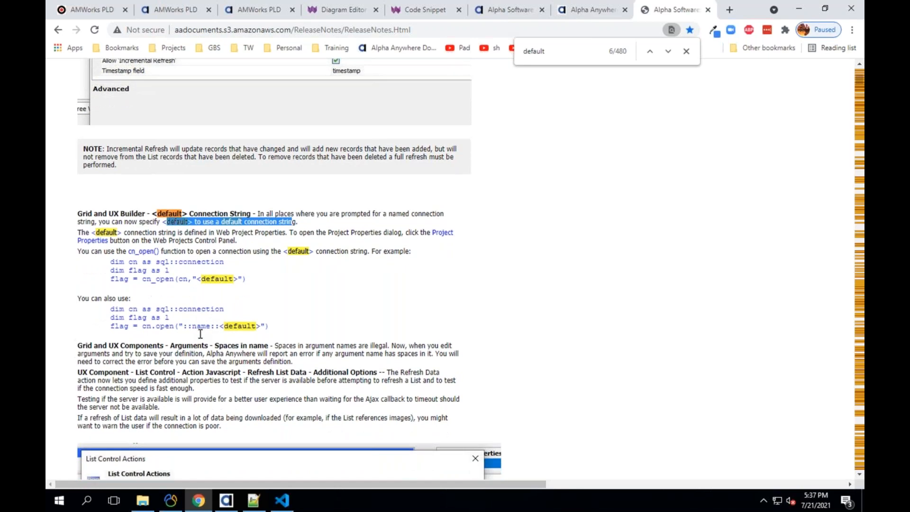
scroll(196, 327, "down", 1)
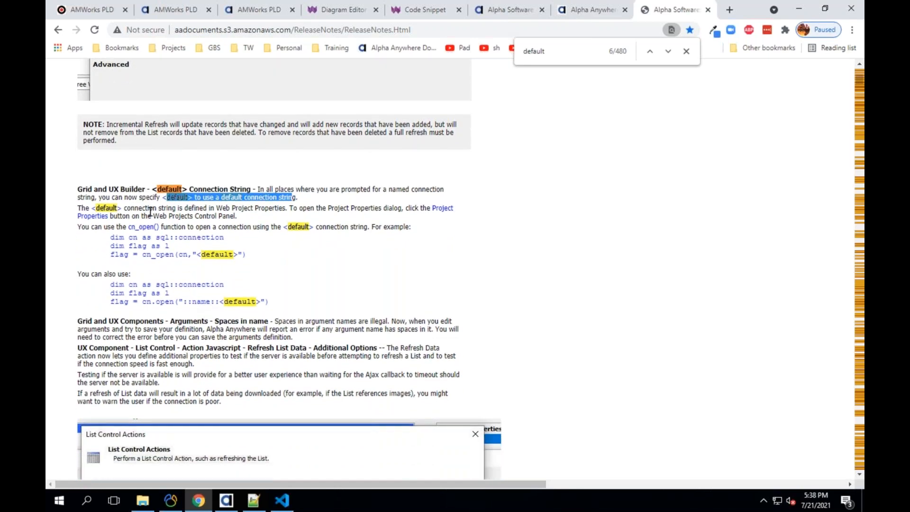
scroll(147, 252, "down", 1)
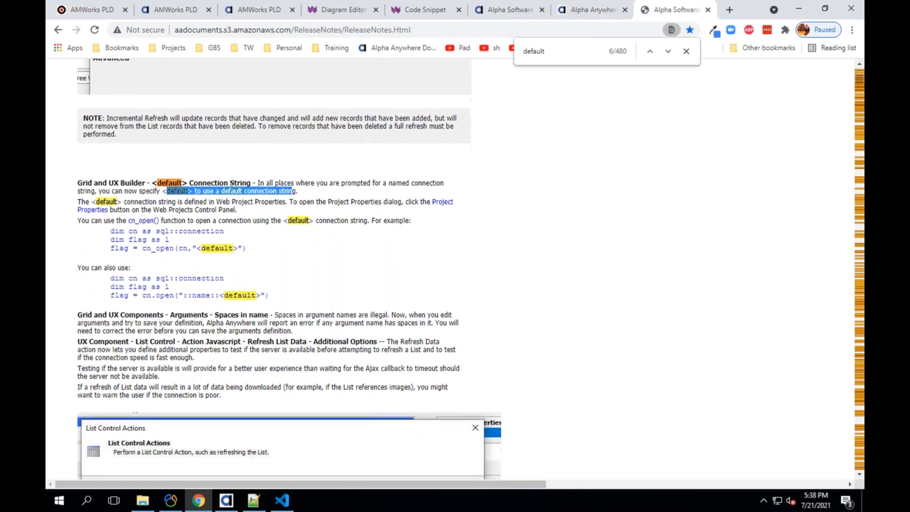
left_click(166, 224)
triple_click(186, 227)
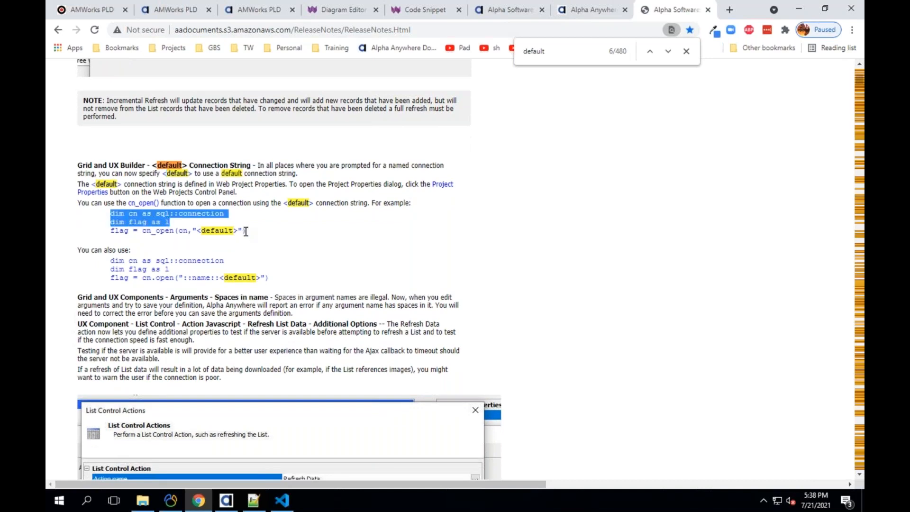
left_click(186, 233)
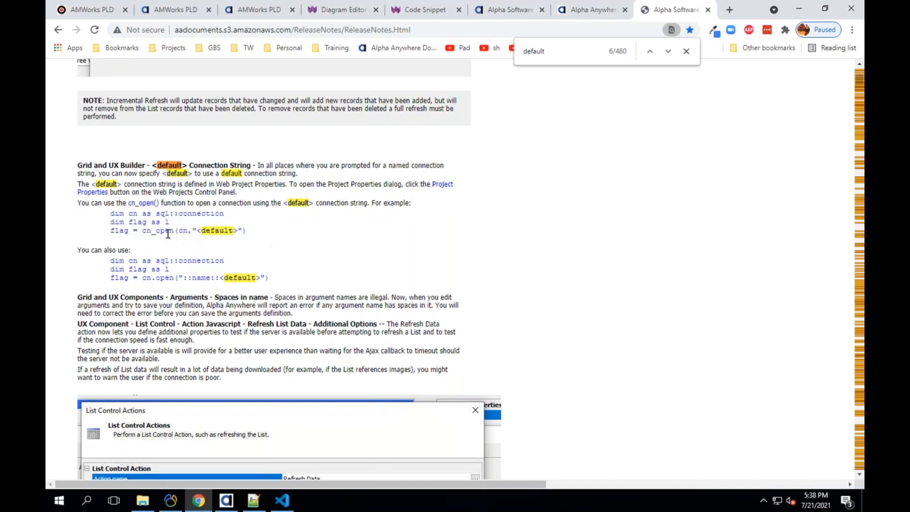
left_click_drag(193, 231, 242, 231)
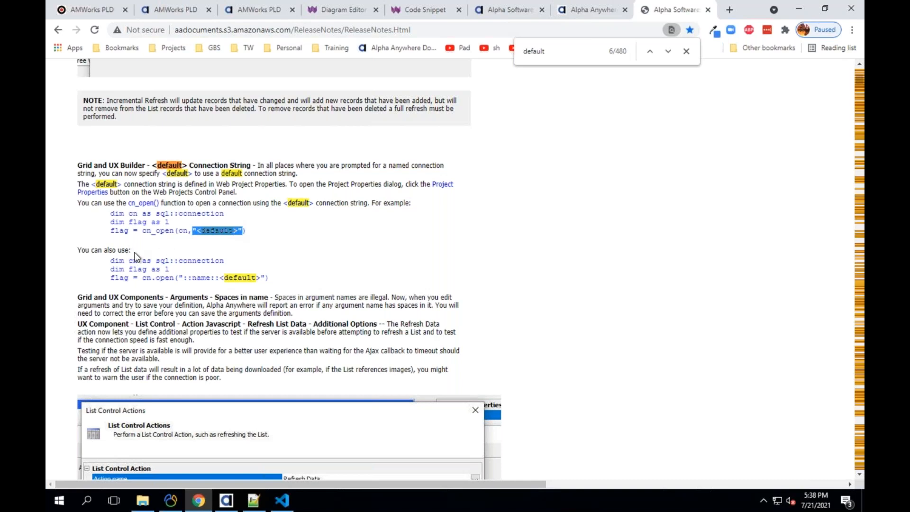
- Highlight the alternative ::name:: code example, then close the find bar for 'default'
left_click_drag(269, 279, 110, 260)
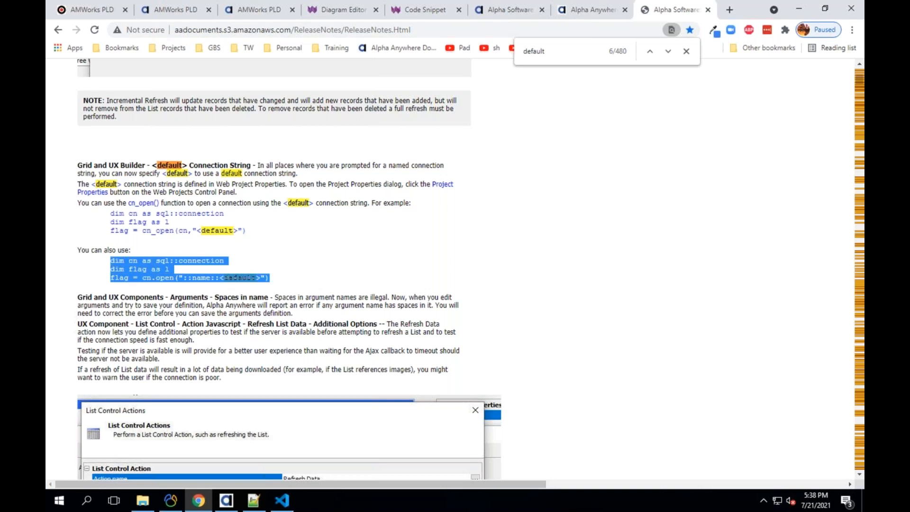
left_click(111, 261)
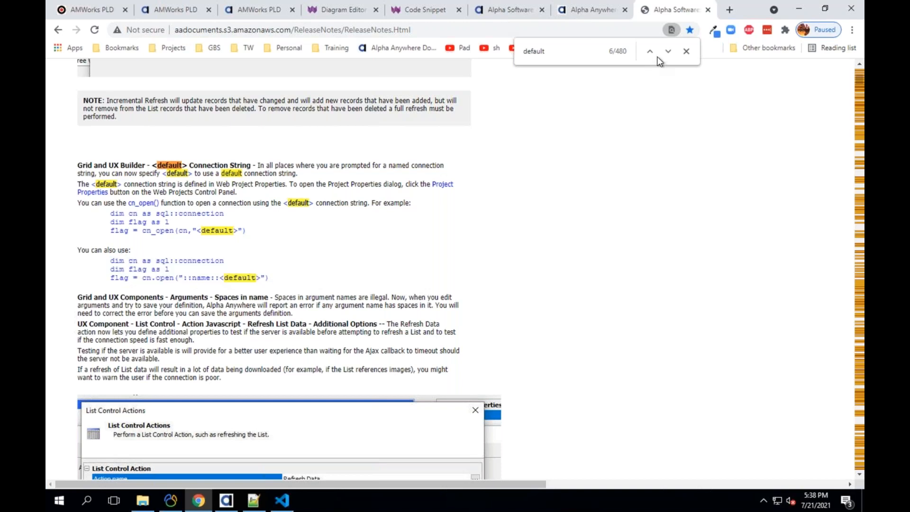
key("Escape")
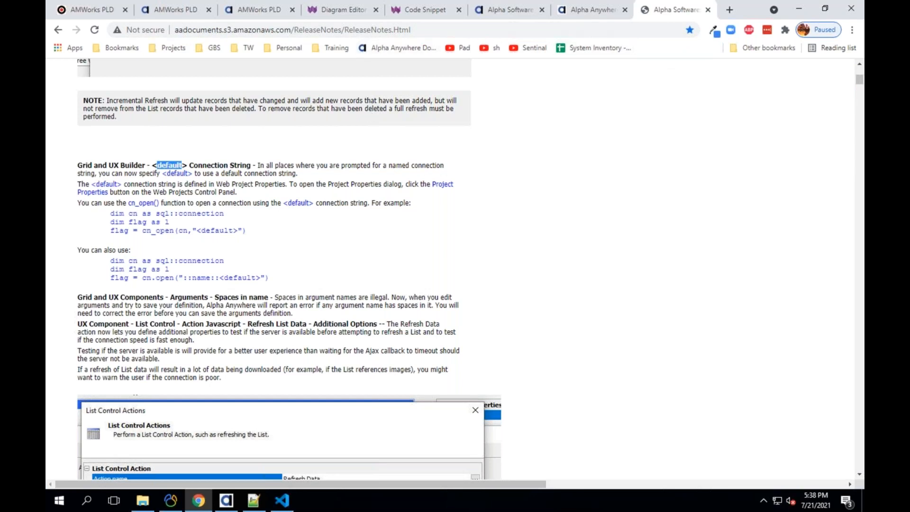
scroll(422, 170, "up", 15)
- Search the Alpha Anywhere documentation for 'dynamic connection string'
left_click(611, 10)
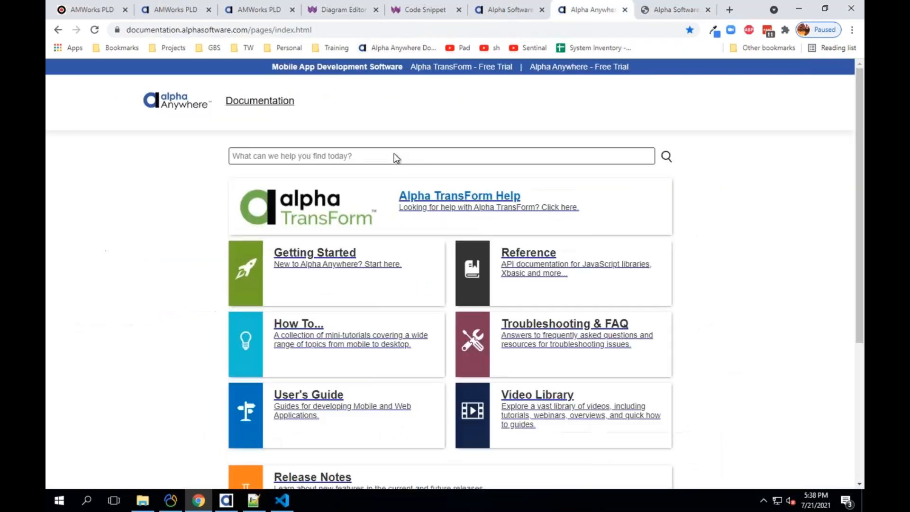
left_click(367, 156)
type("dynamic connection string")
key("Return")
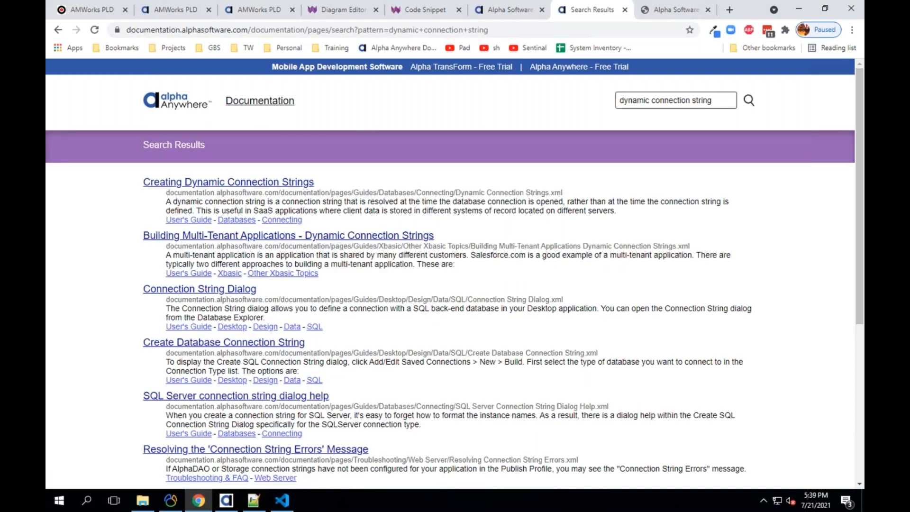
- Open 'Creating Dynamic Connection Strings' and highlight its DynamicConnection_ and session variable example lines
left_click(269, 182)
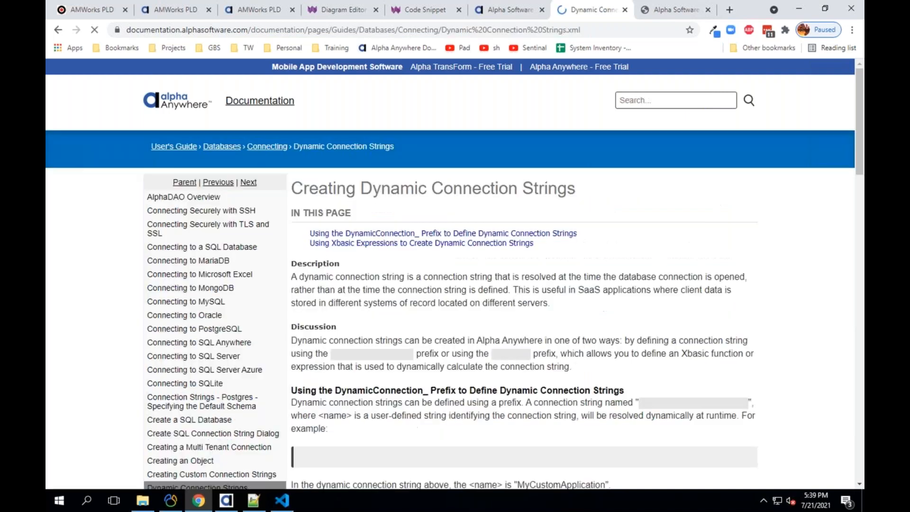
scroll(353, 240, "down", 2)
left_click_drag(299, 339, 480, 336)
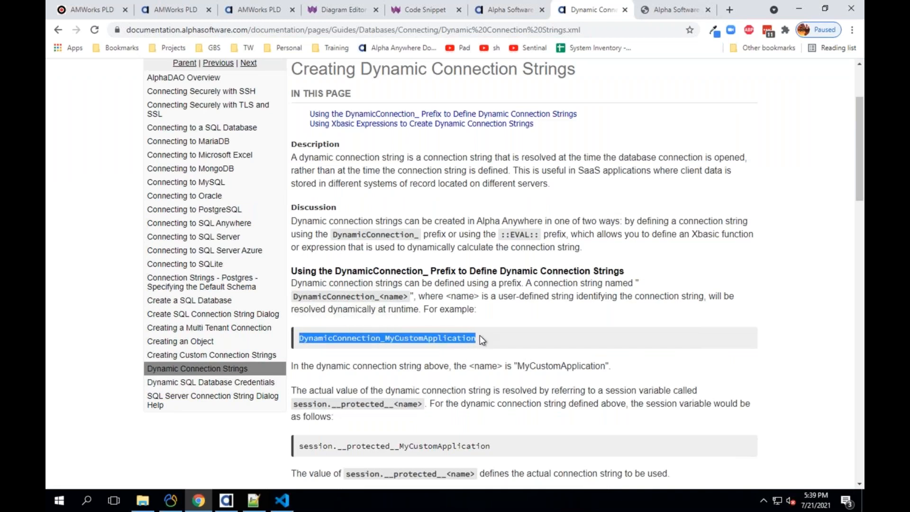
scroll(477, 334, "down", 3)
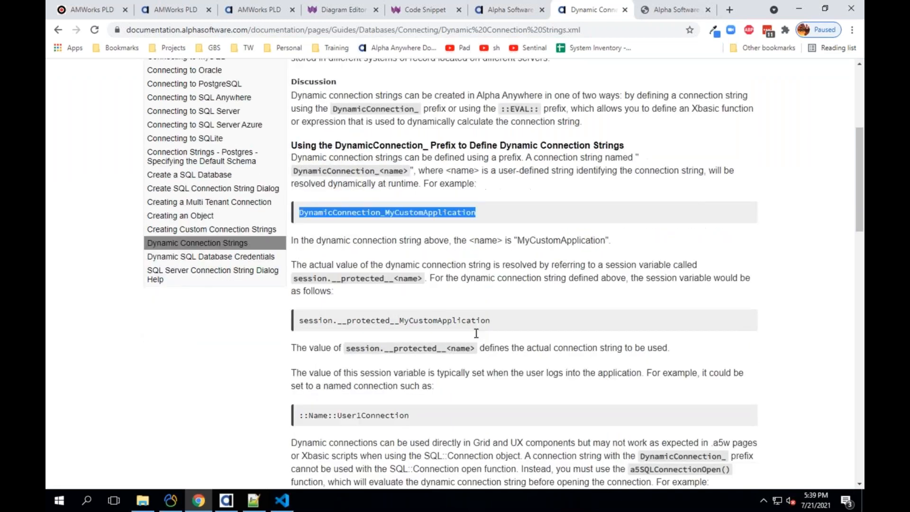
scroll(476, 334, "down", 2)
left_click_drag(491, 216, 294, 218)
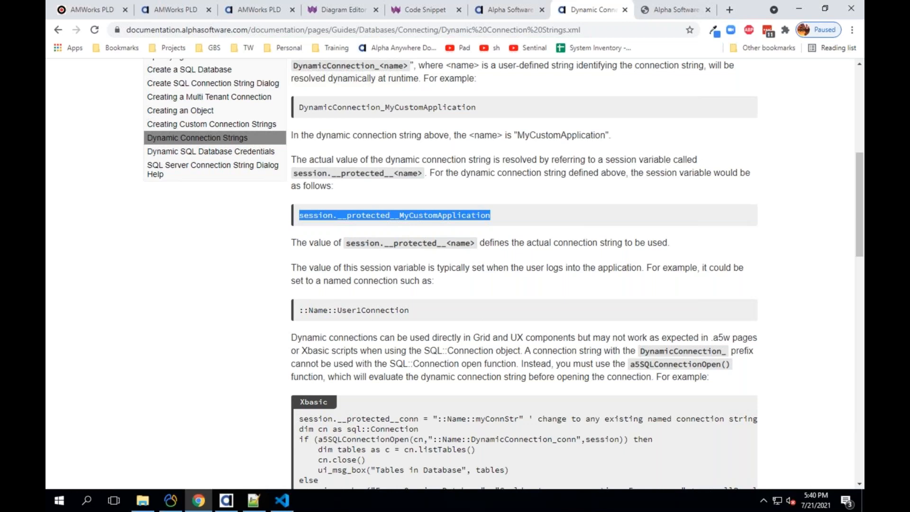
- Show the Creating Dynamic Connection Strings page's share link, then dismiss the launcher search bar
scroll(414, 158, "up", 7)
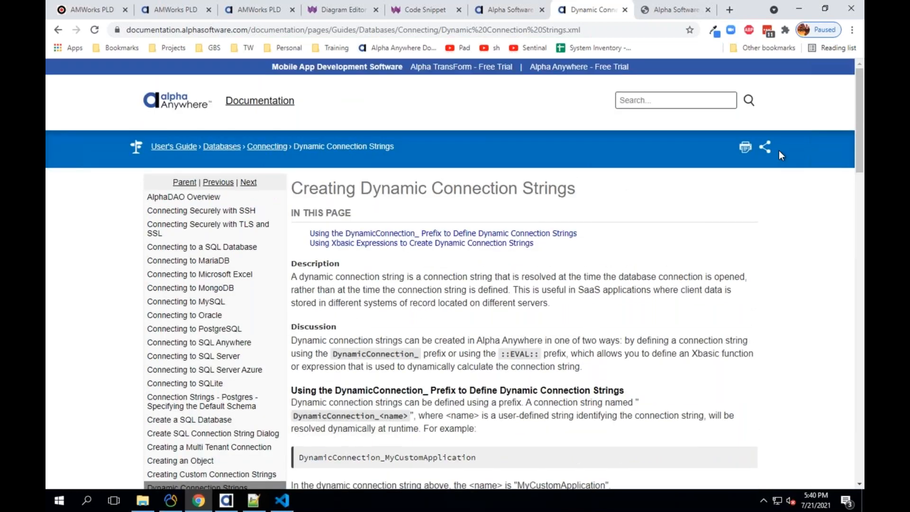
left_click(765, 147)
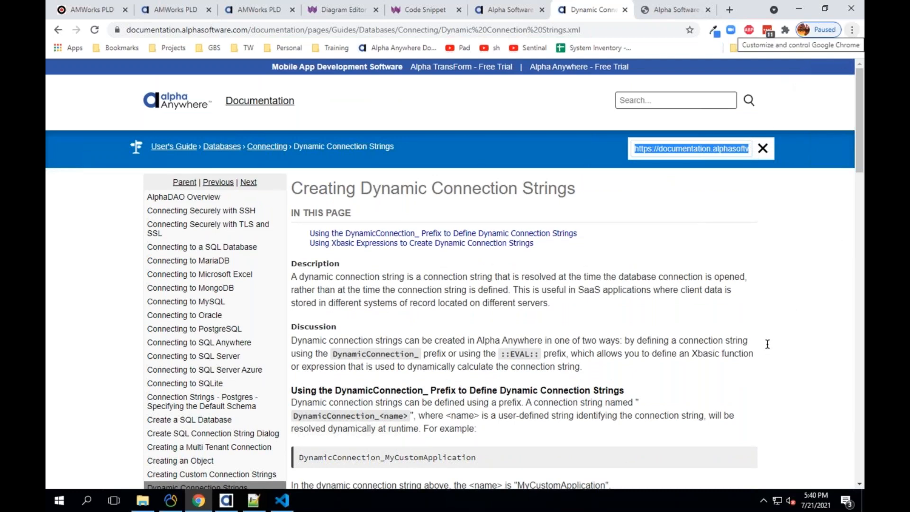
key("alt+space")
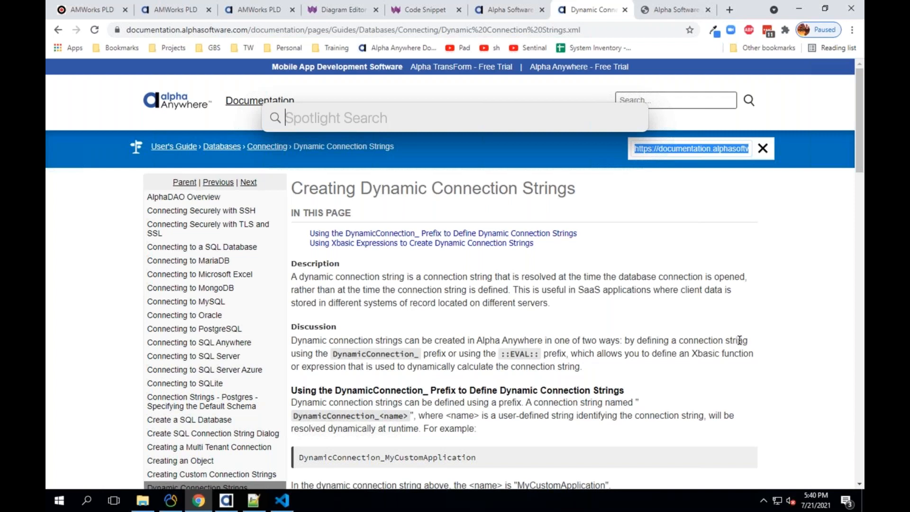
left_click(407, 303)
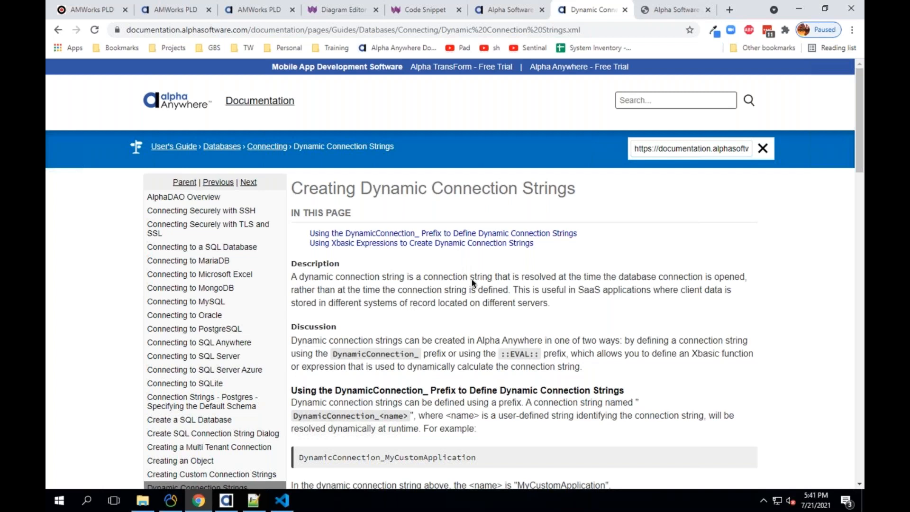
scroll(485, 301, "down", 5)
scroll(485, 304, "down", 10)
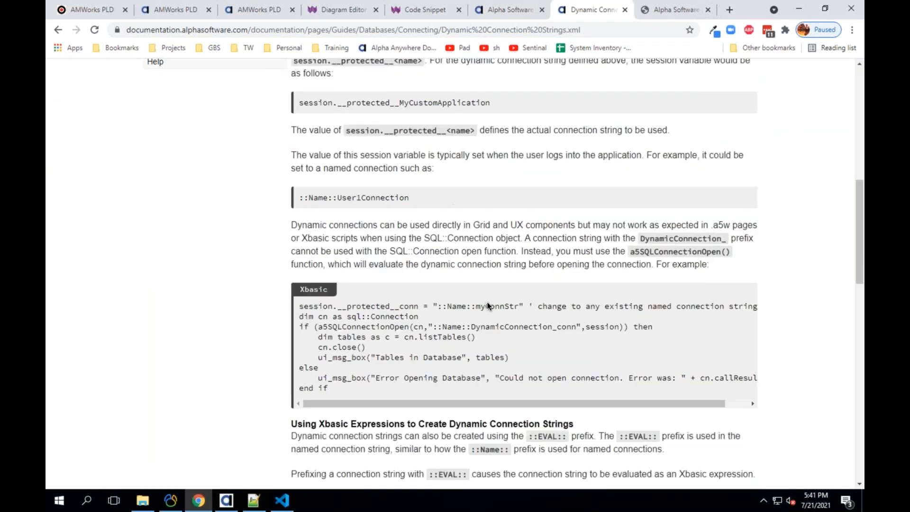
scroll(432, 147, "up", 1)
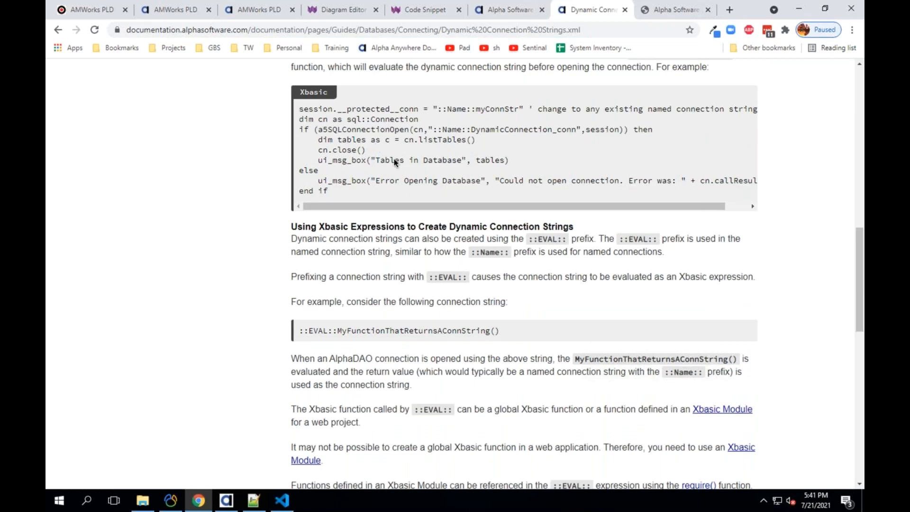
scroll(392, 173, "down", 2)
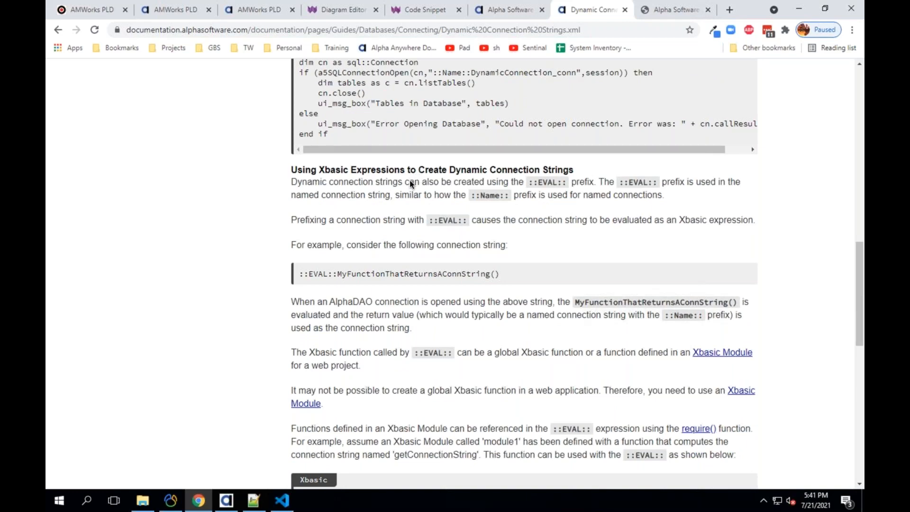
scroll(417, 198, "down", 8)
scroll(414, 197, "down", 1)
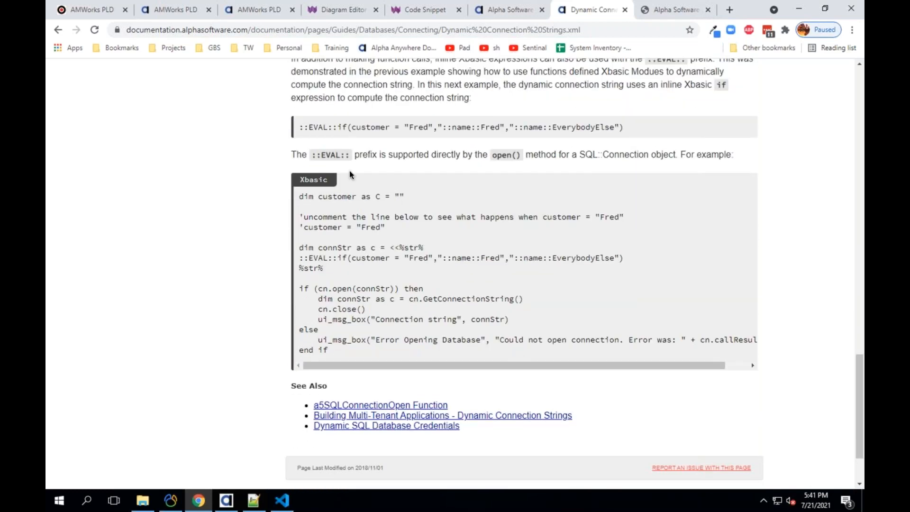
- Open Building Multi-Tenant Applications from See Also and copy its share link
left_click(368, 418)
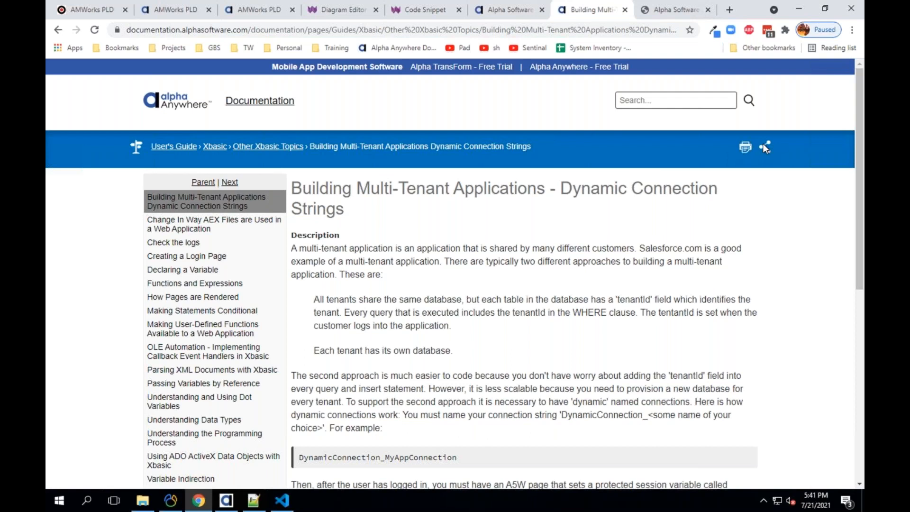
left_click(764, 145)
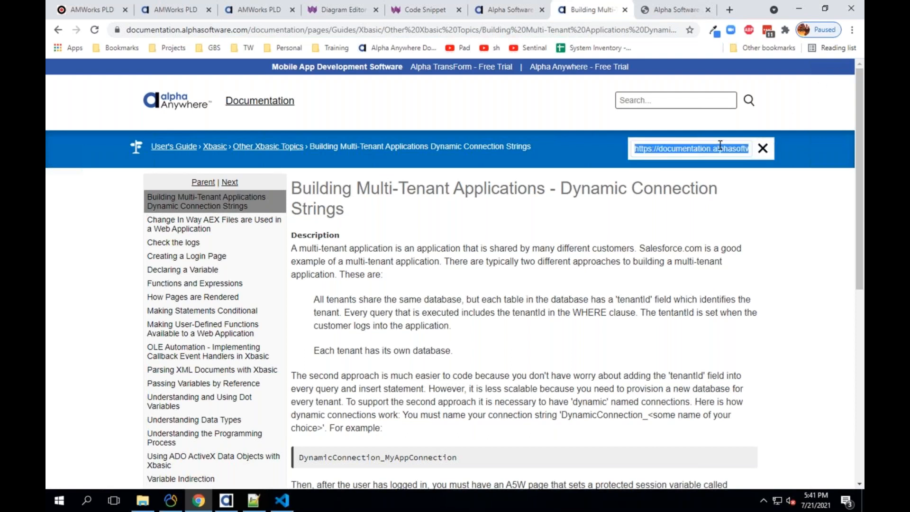
right_click(720, 145)
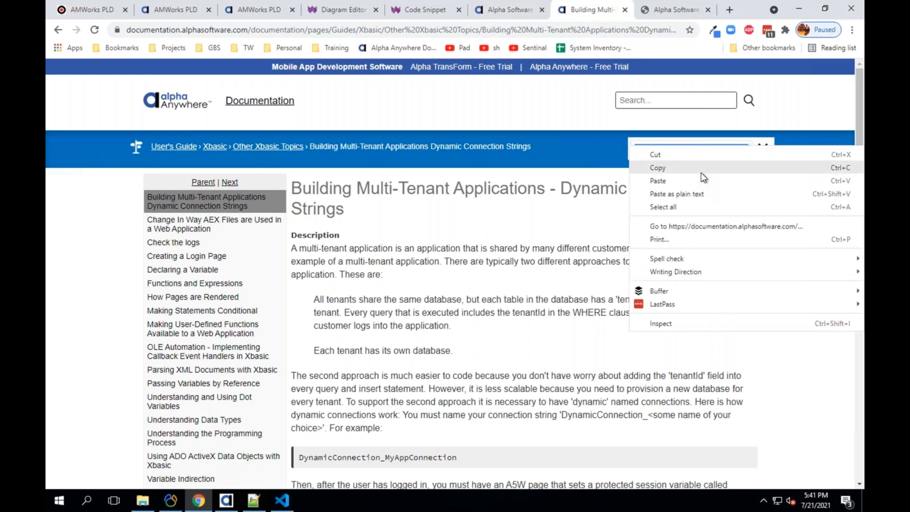
left_click(701, 172)
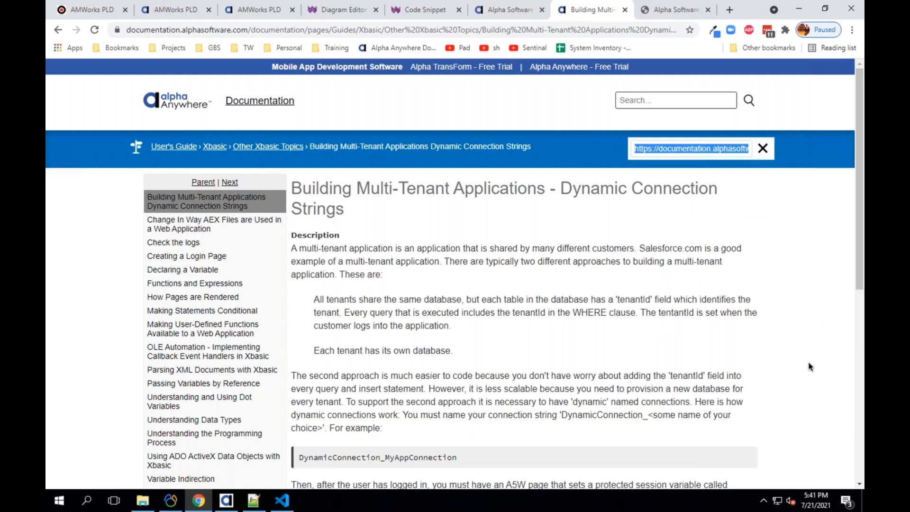
- Scroll through the multi-tenant article, then switch to the Keynote Demonstration slide
scroll(446, 285, "down", 1)
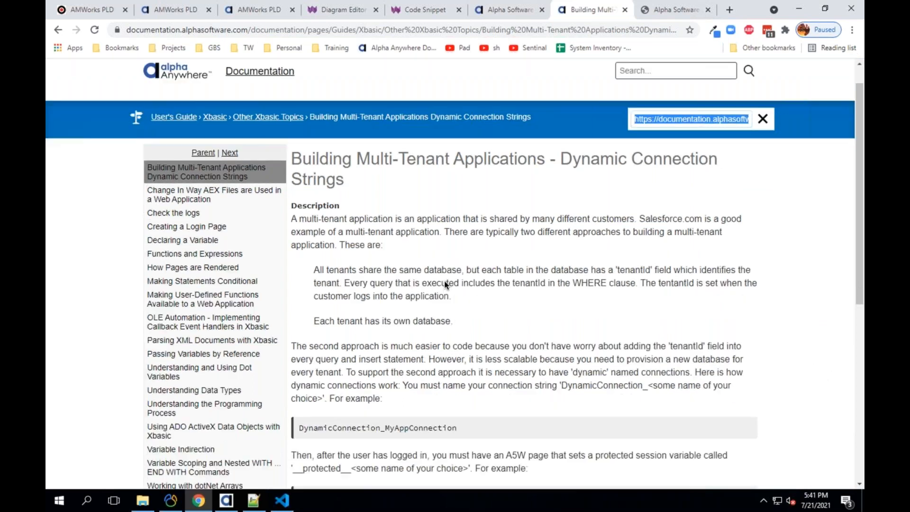
scroll(446, 284, "down", 2)
scroll(386, 270, "down", 1)
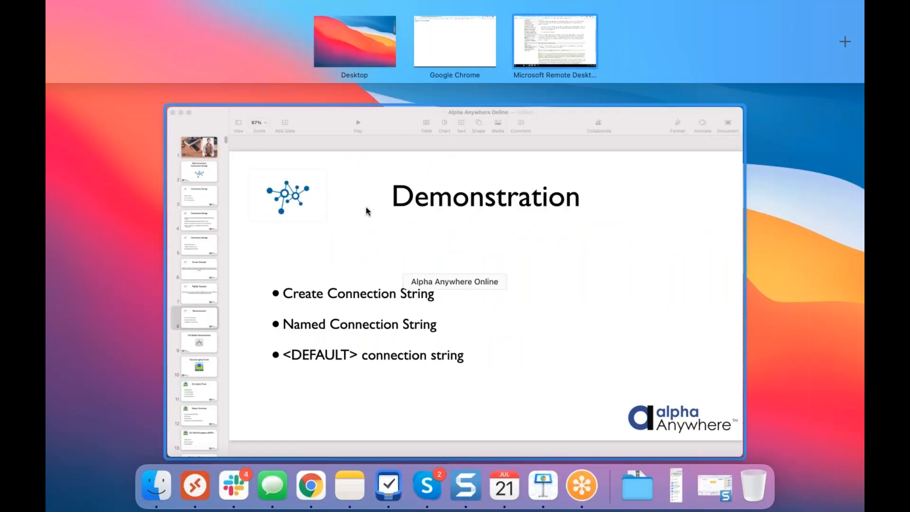
left_click(365, 207)
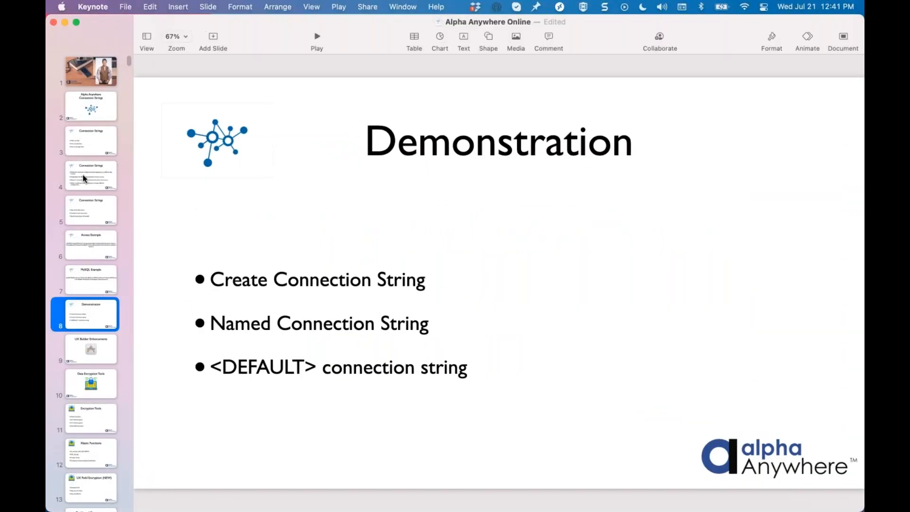
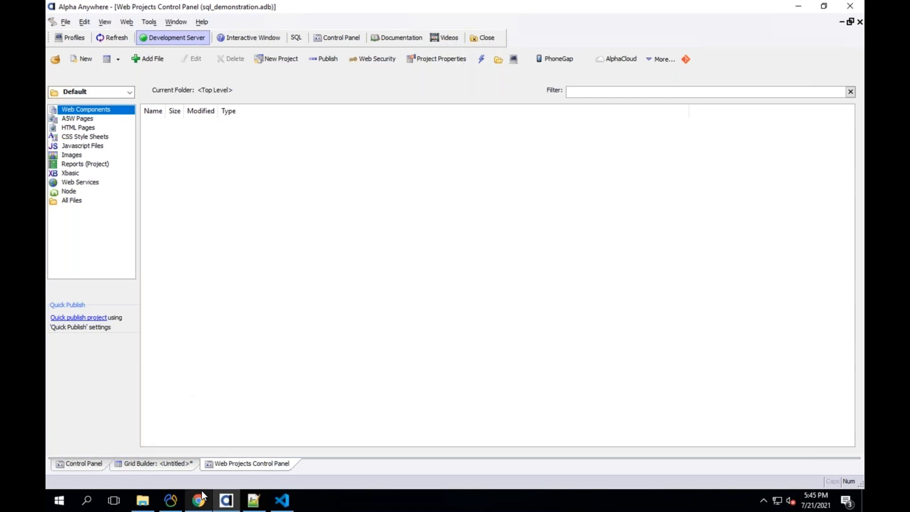
- In a new tab, search Google for 'microsoft dynamics 365 vm' and glance at the results
left_click(728, 9)
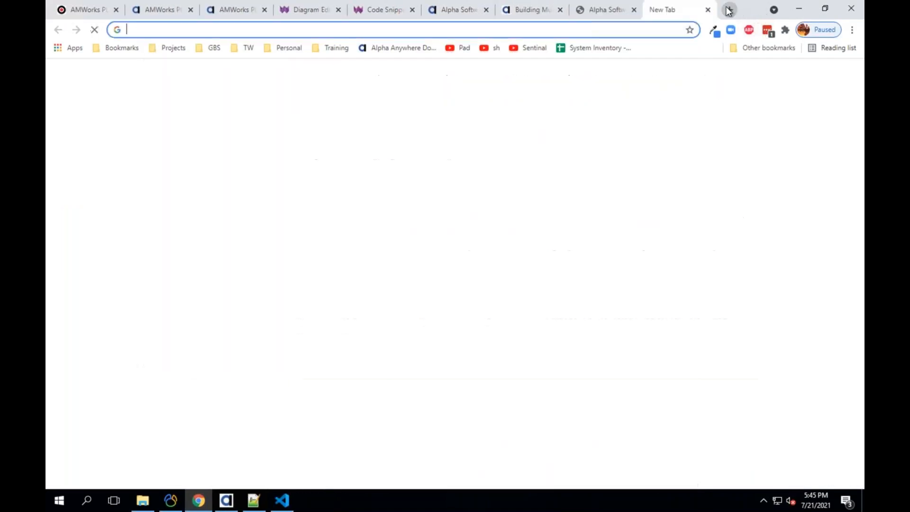
type("mic")
key("Tab")
type("rosoft")
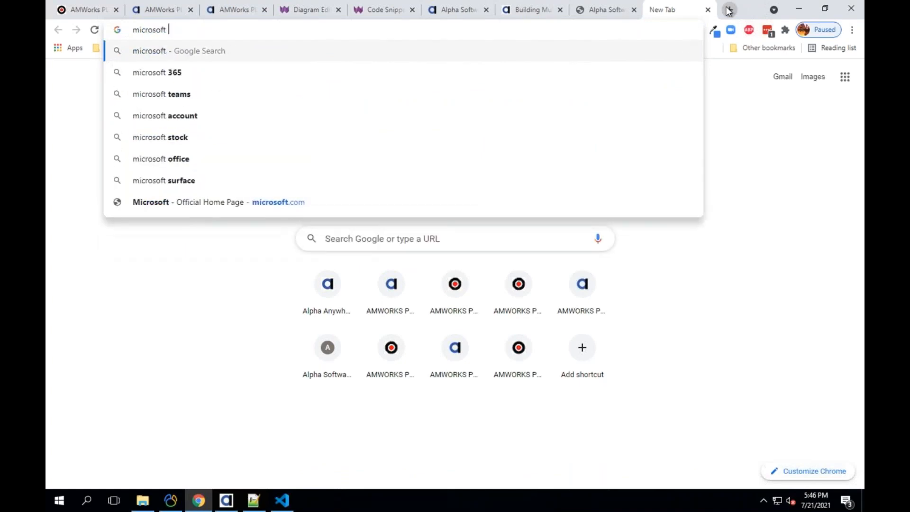
type(" 365 vm")
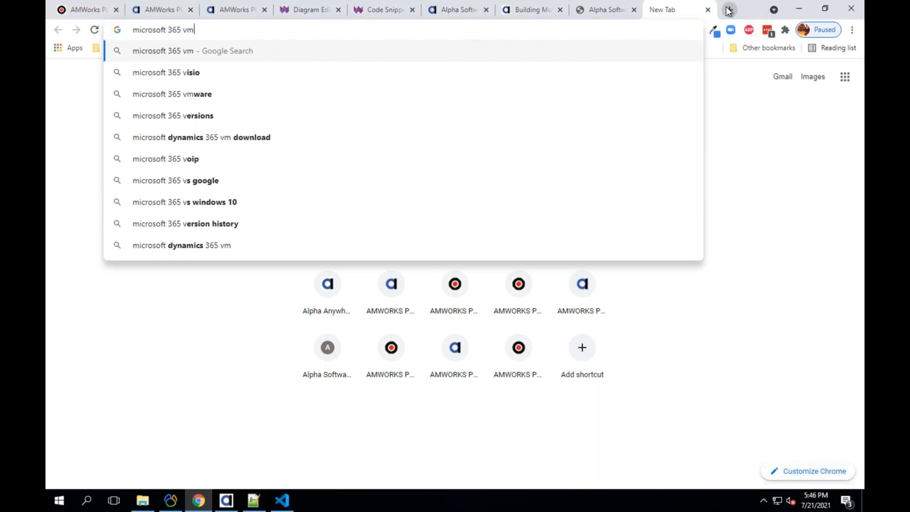
key("Down")
key("Down")
key("Down")
key("Up")
key("Up")
key("Up")
key("Down")
key("Down")
key("Down")
key("Return")
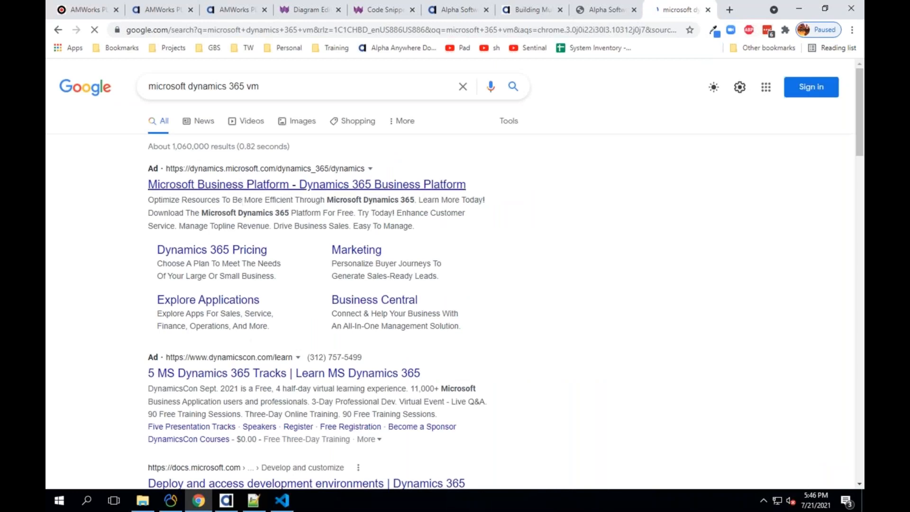
scroll(241, 346, "down", 6)
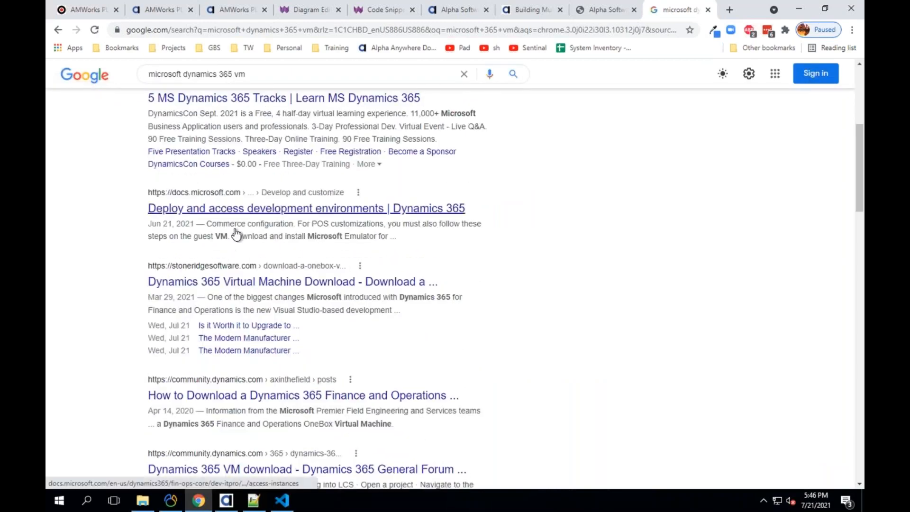
scroll(241, 274, "up", 6)
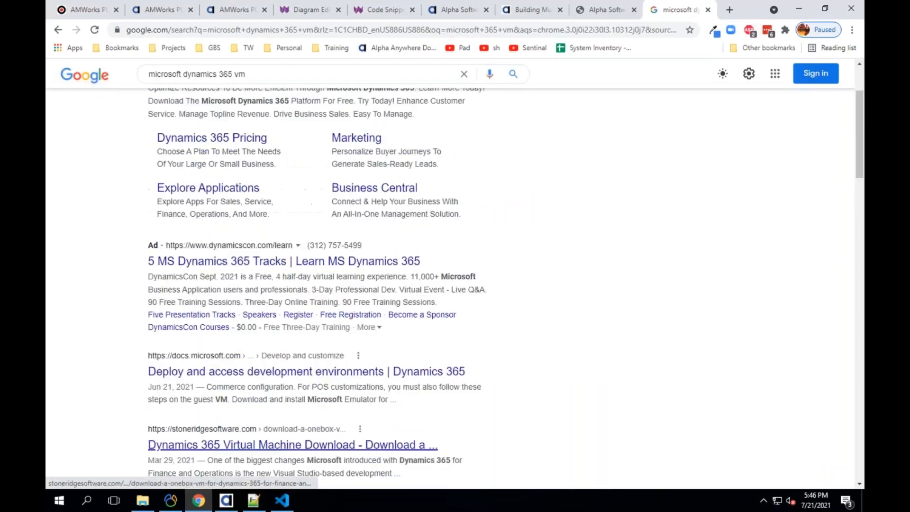
- Change the query to 'microsoft remote desktop' and run that search
left_click_drag(269, 79, 190, 79)
key("BackSpace")
type("remote")
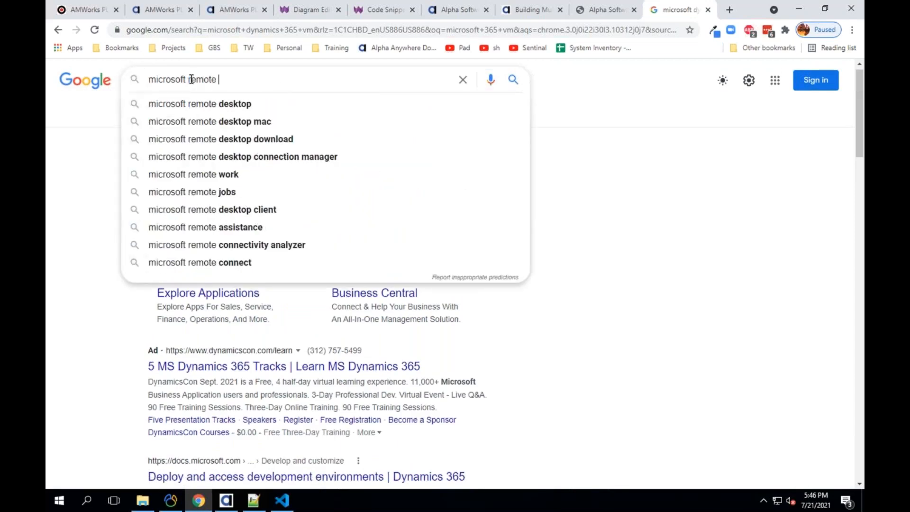
key("Down")
key("Return")
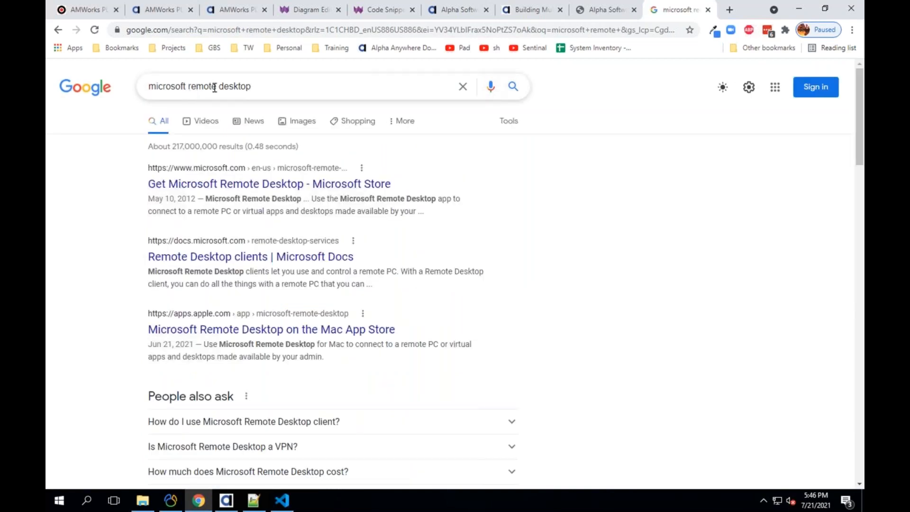
- Replace the query with 'microsoft office 365 vm', search, and scroll the results
left_click_drag(190, 87, 248, 73)
type("office ")
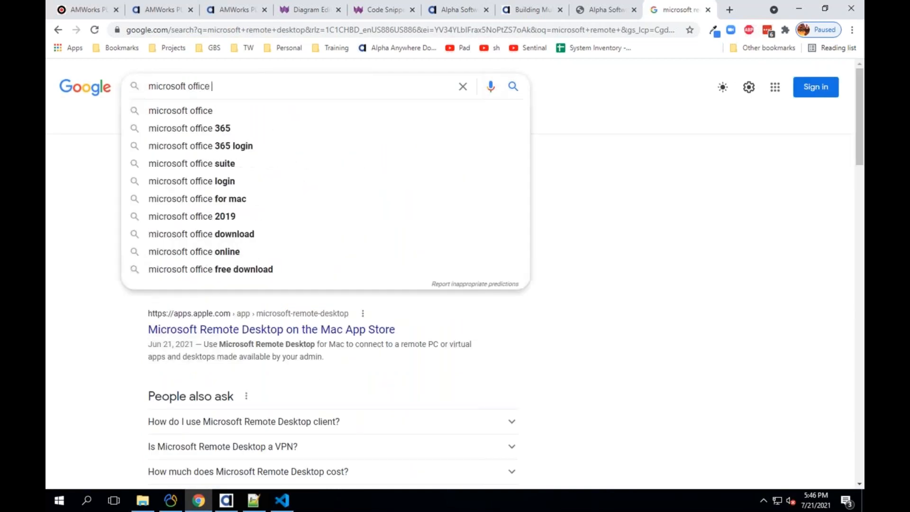
type("365 vm")
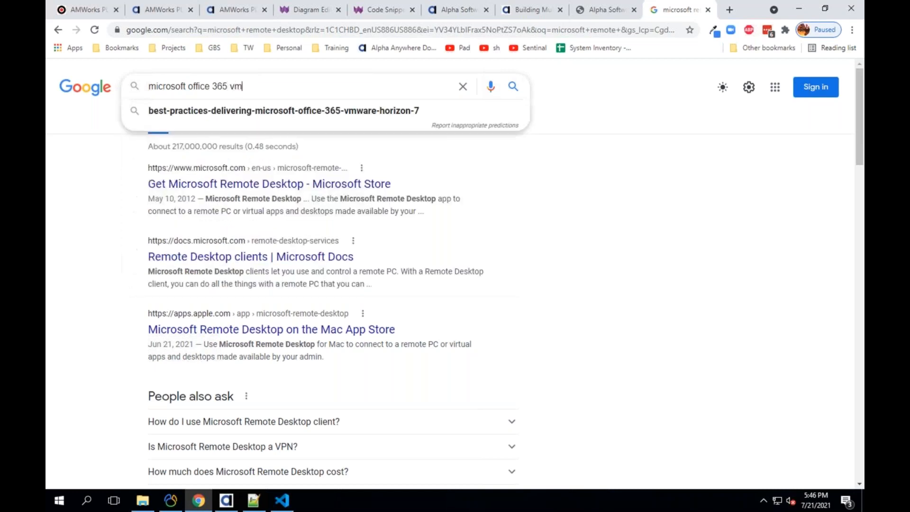
key("Return")
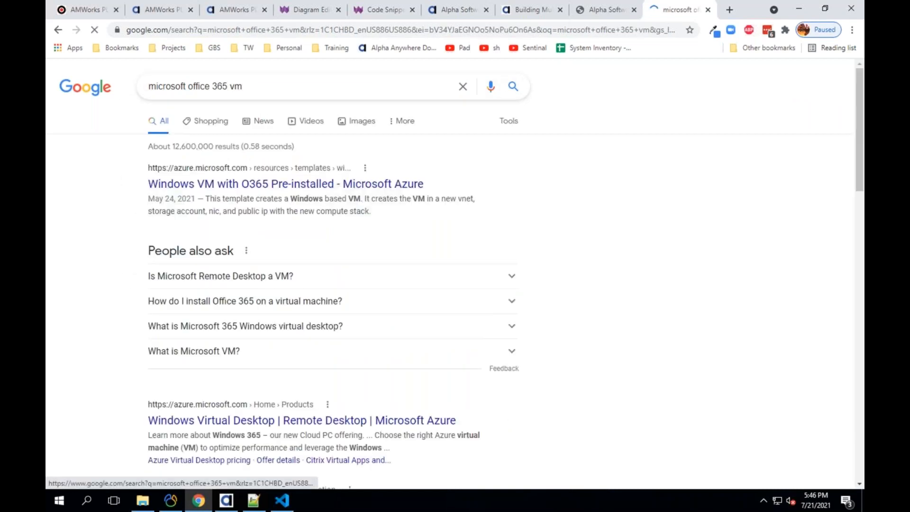
scroll(123, 222, "down", 5)
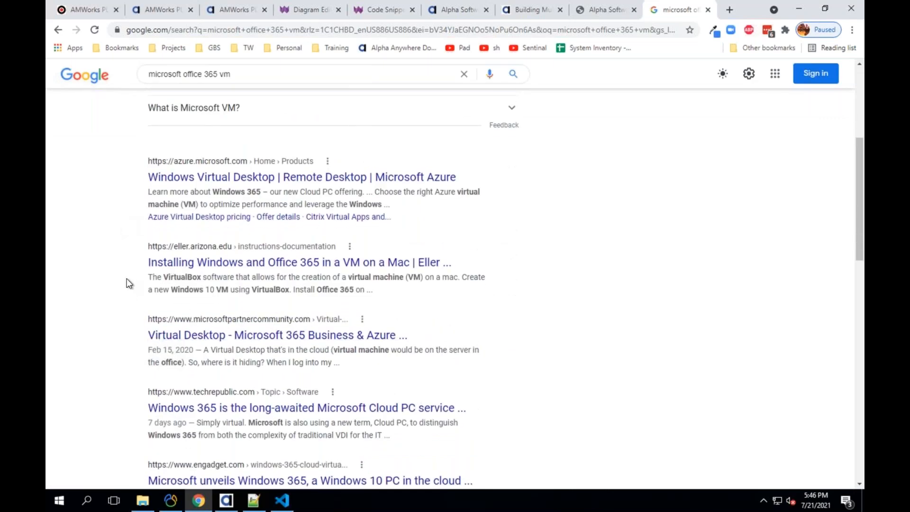
- Open the TechRepublic Windows 365 Cloud PC article, close its newsletter popup, and read down
left_click(289, 409)
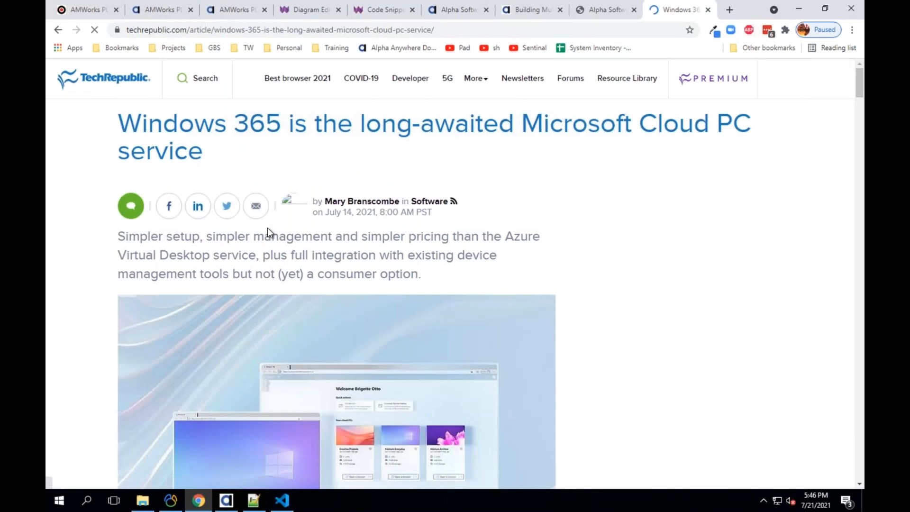
scroll(267, 232, "down", 1)
scroll(267, 232, "down", 2)
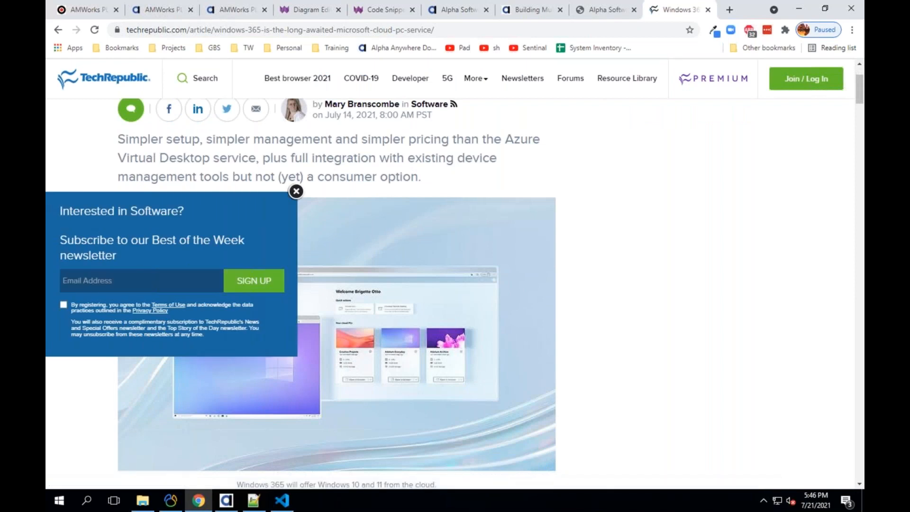
left_click(296, 193)
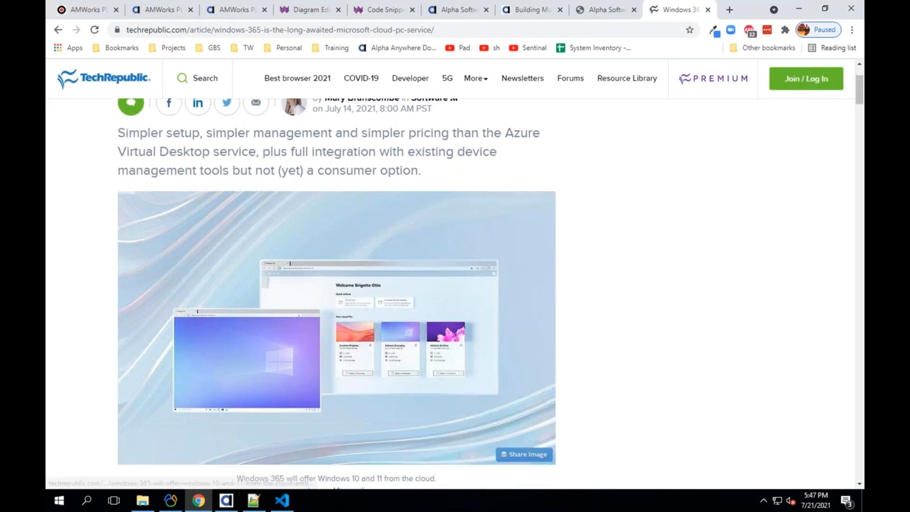
scroll(294, 337, "down", 5)
scroll(277, 342, "down", 7)
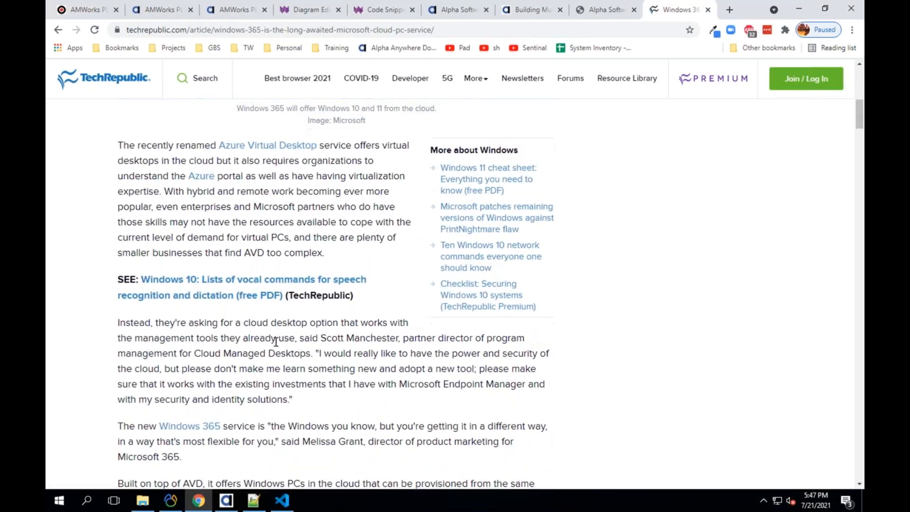
scroll(277, 345, "down", 3)
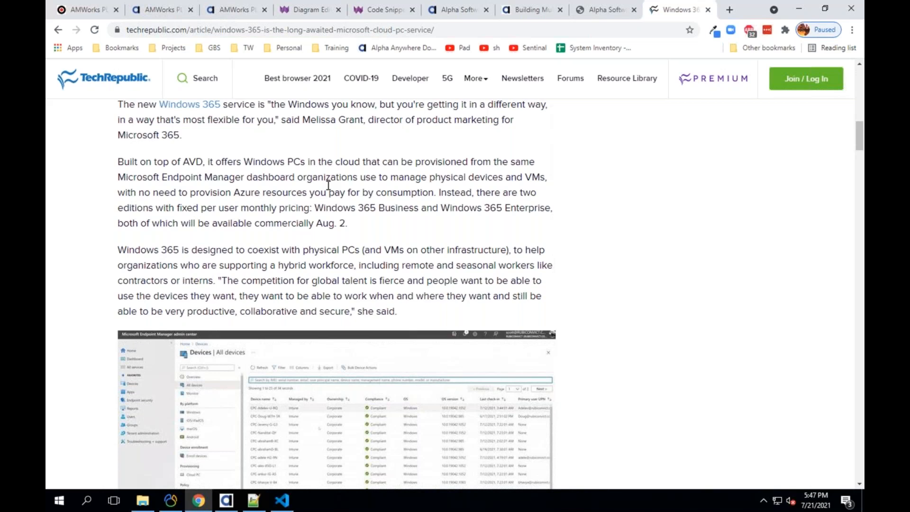
- Highlight 'Windows 365' in the headline, then return to the Alpha Anywhere Web Projects Control Panel
scroll(377, 212, "up", 15)
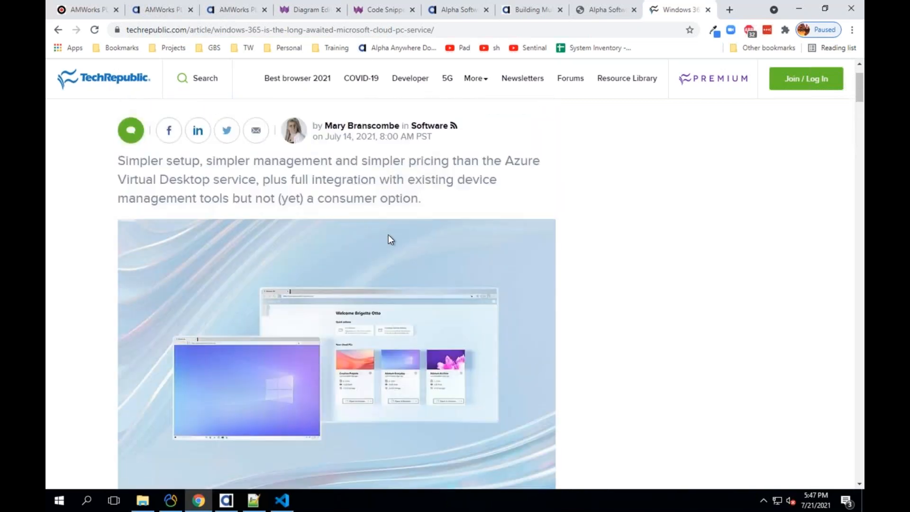
scroll(388, 235, "up", 2)
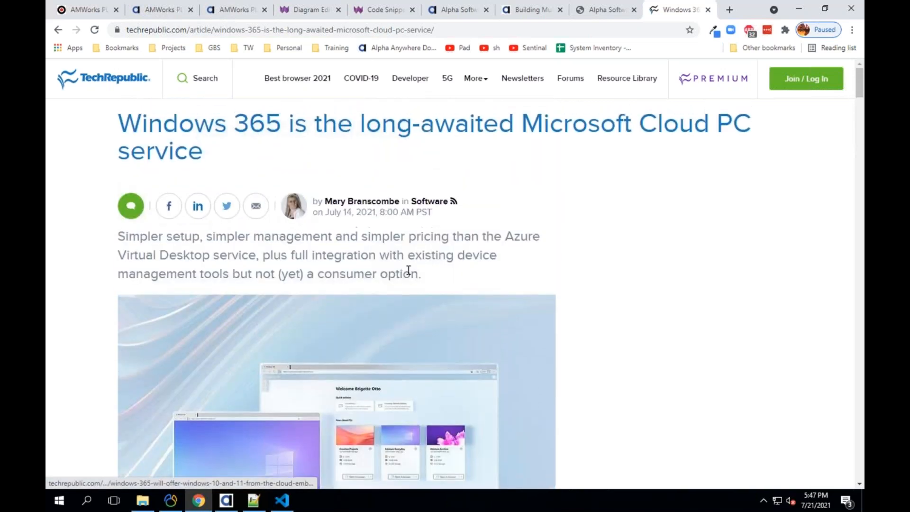
left_click_drag(119, 124, 280, 124)
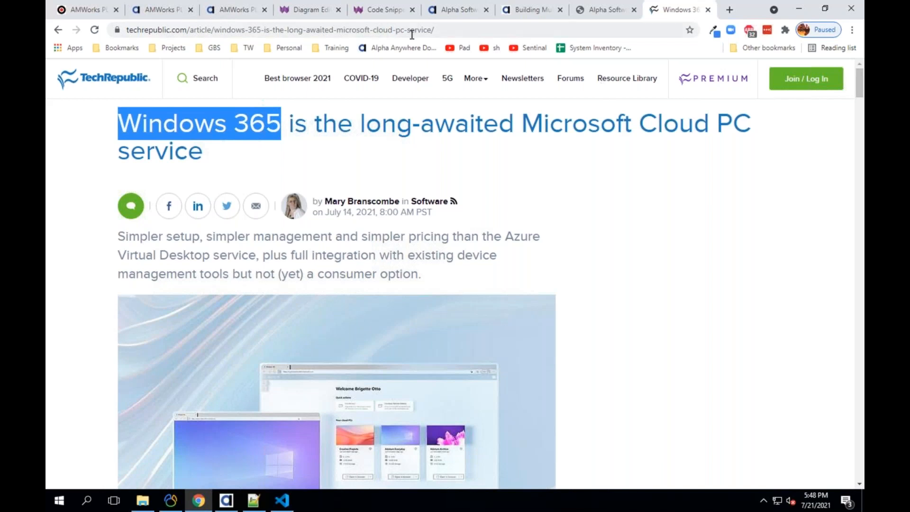
left_click(226, 500)
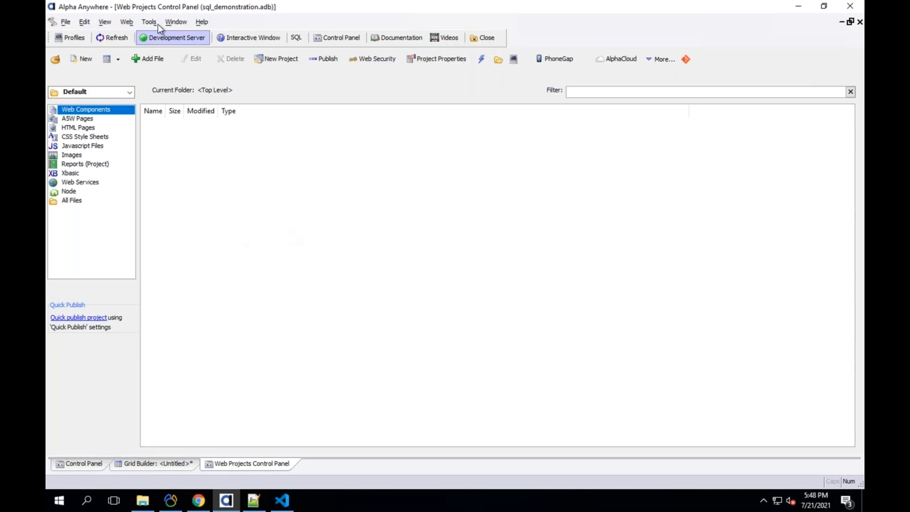
left_click(176, 77)
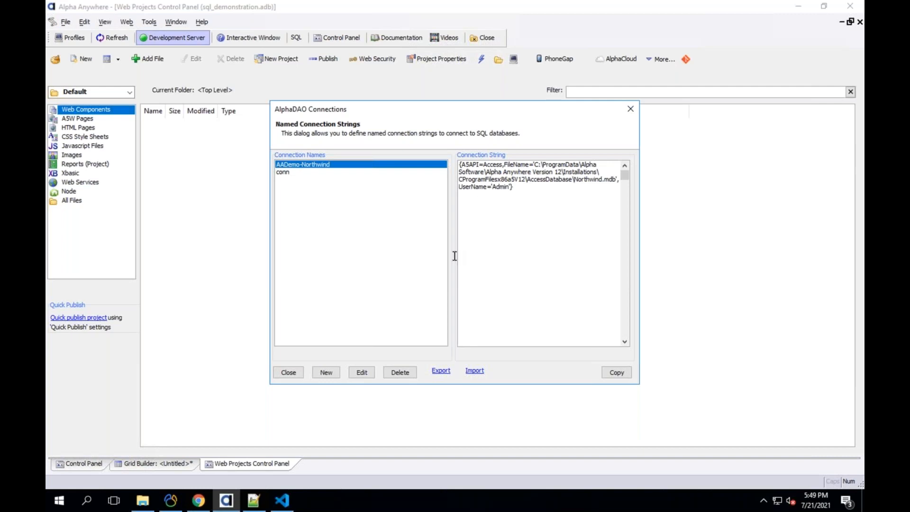
left_click(294, 372)
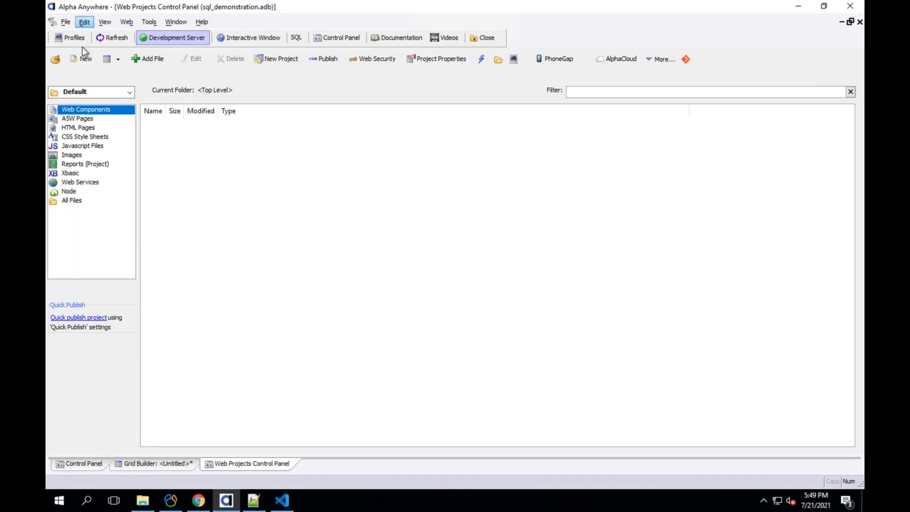
- Create a new UX web component from the blank template
left_click(85, 68)
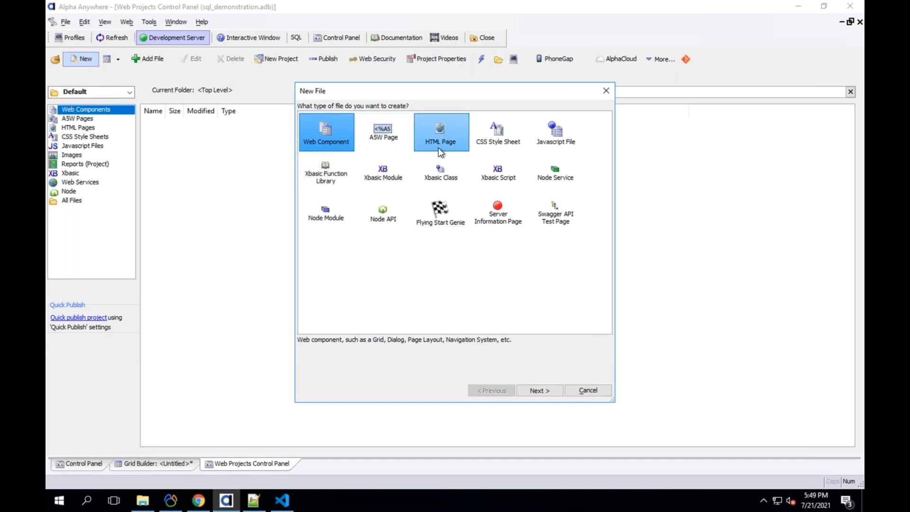
double_click(348, 138)
left_click(379, 137)
left_click(543, 397)
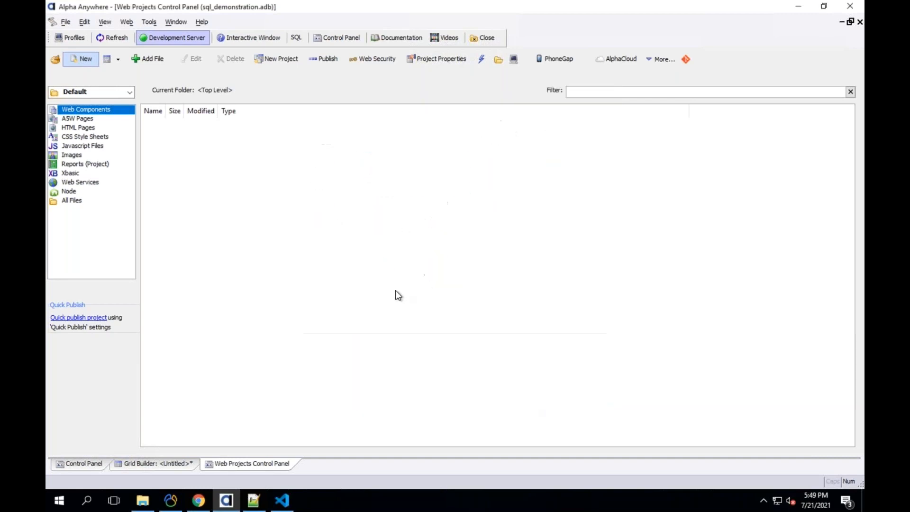
left_click(583, 401)
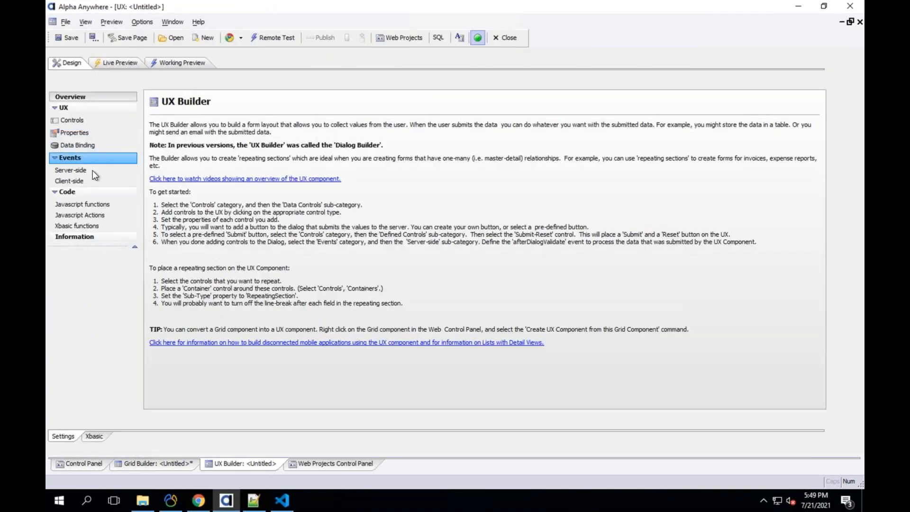
- From the Controls list, add a List control to the canvas
left_click(95, 175)
left_click(71, 122)
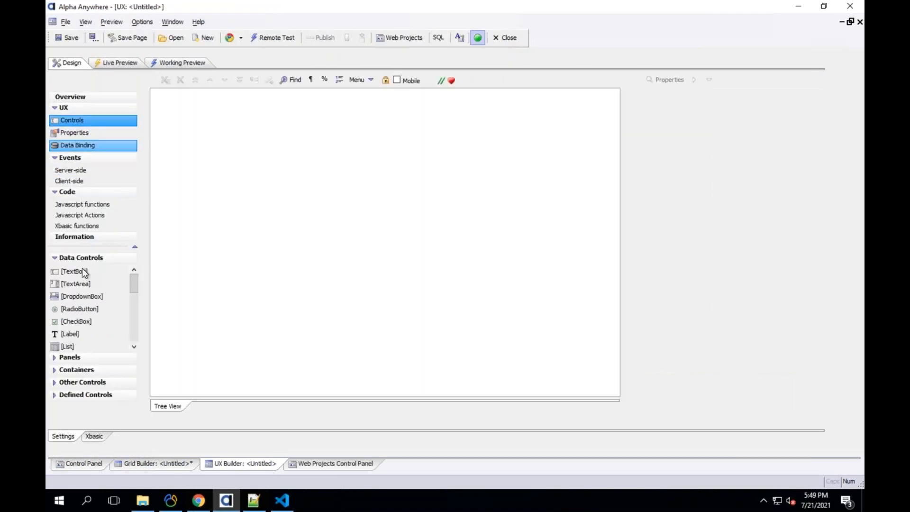
left_click(94, 344)
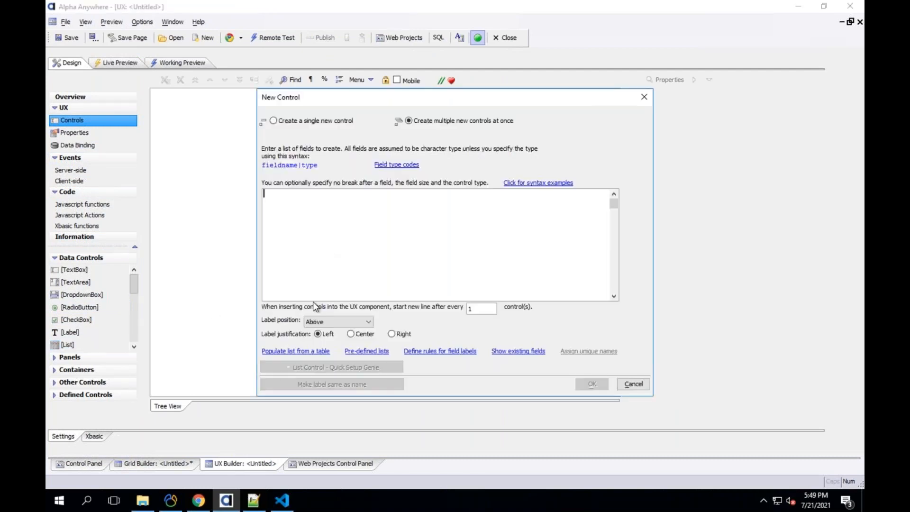
- Enter 'test' for the list, then preview AADemo-Northwind in the genie's connection string chooser without applying it
type("test")
left_click(329, 367)
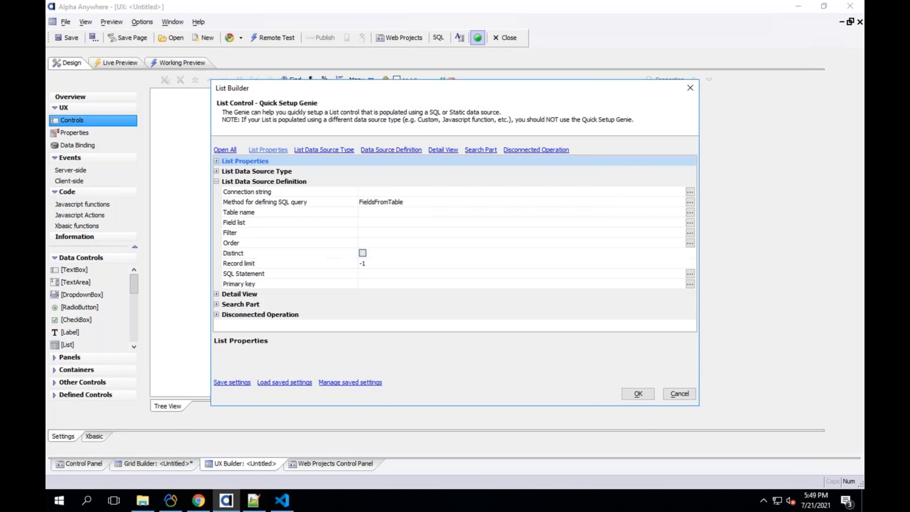
left_click(308, 192)
double_click(307, 192)
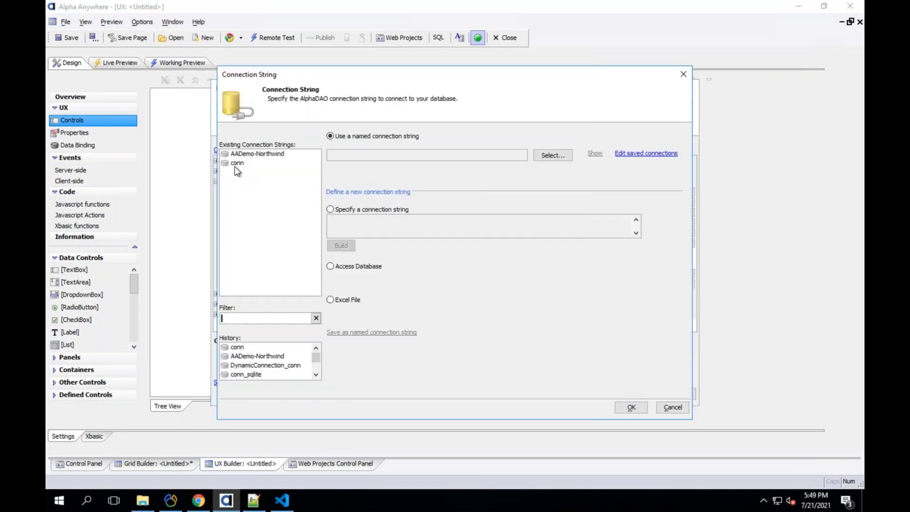
left_click(232, 155)
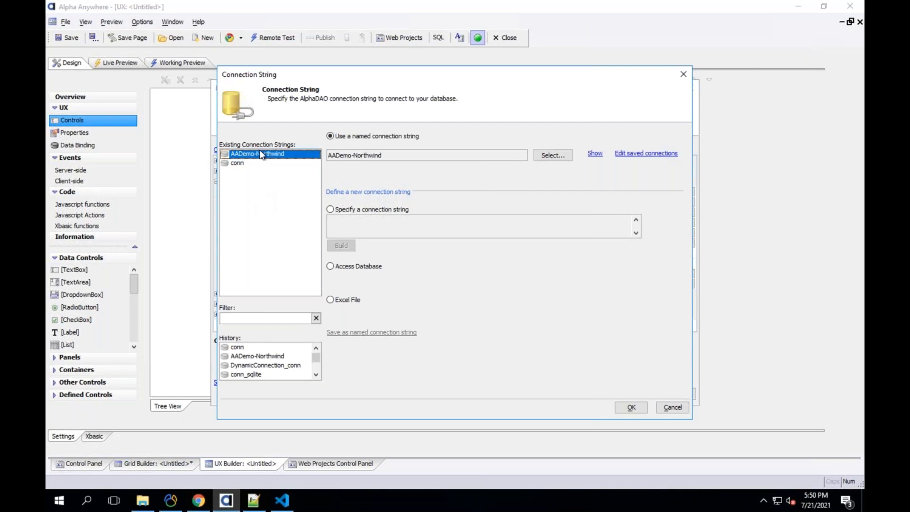
left_click(668, 408)
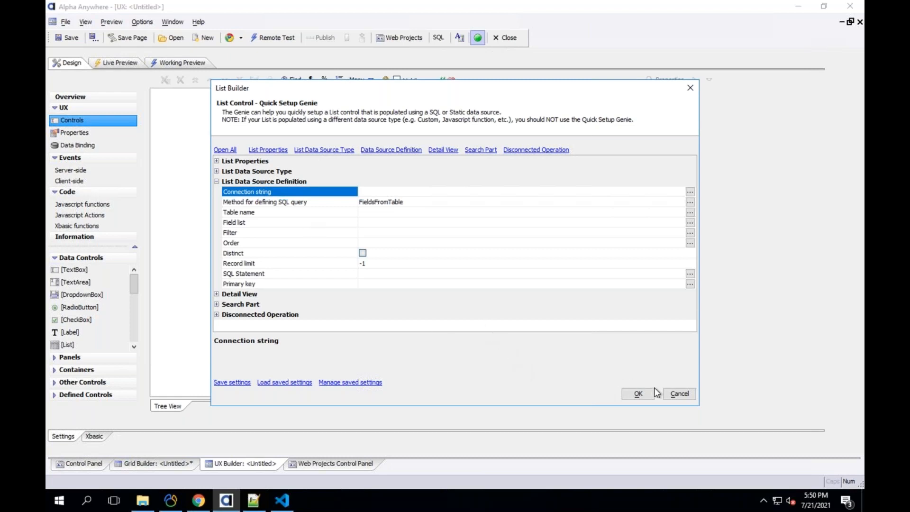
- Cancel the List Builder, leaving the untitled UX canvas empty
left_click(669, 394)
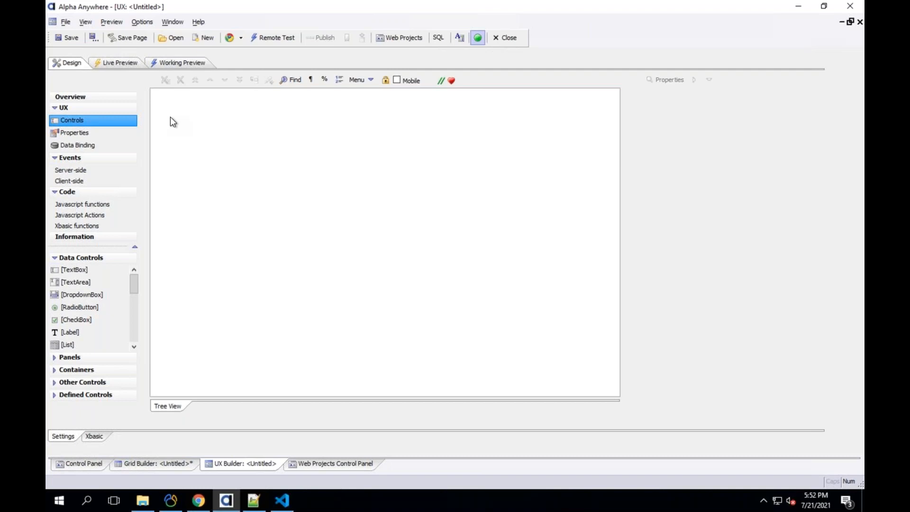
- In Navicat, open the users table under DigitalOcean > db-sample-flask > public > Tables
left_click(181, 504)
left_click(214, 65)
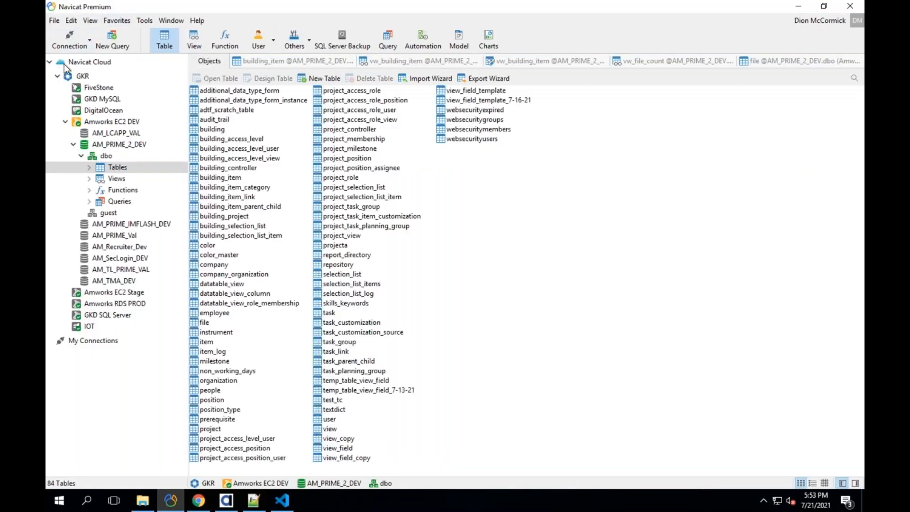
left_click(65, 122)
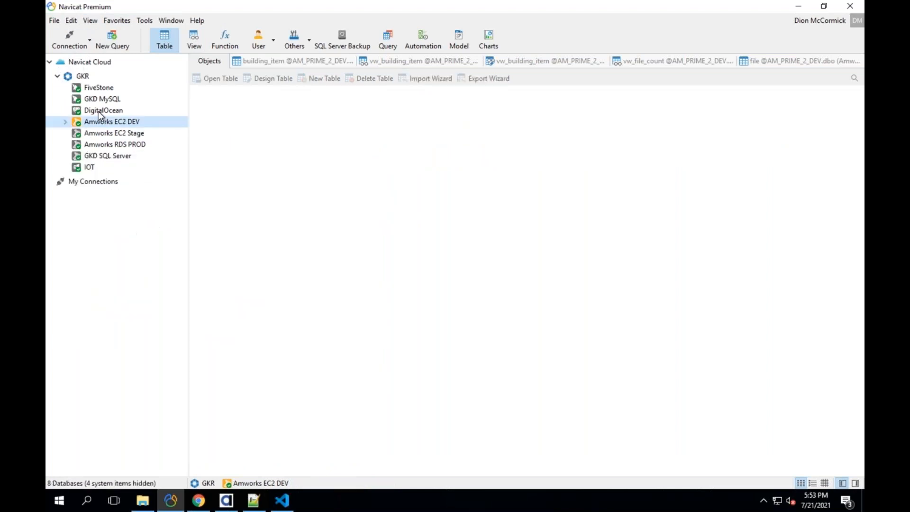
double_click(99, 111)
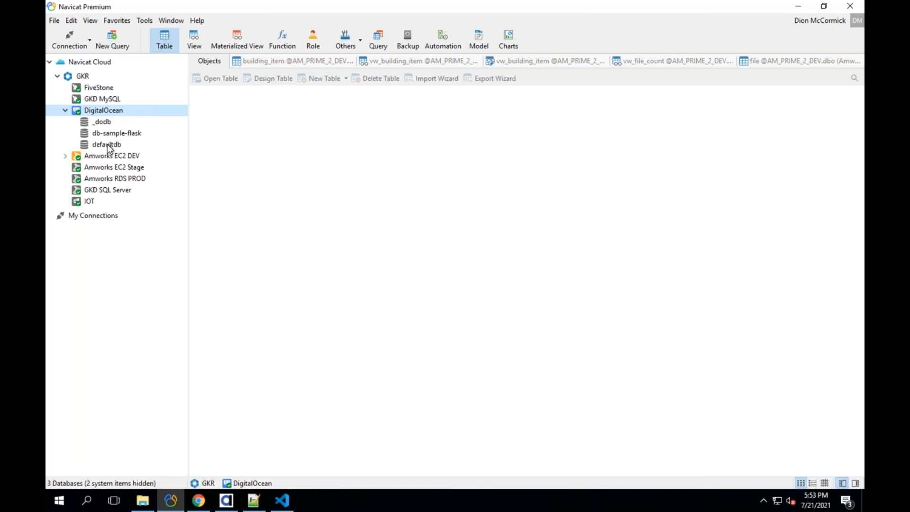
double_click(113, 133)
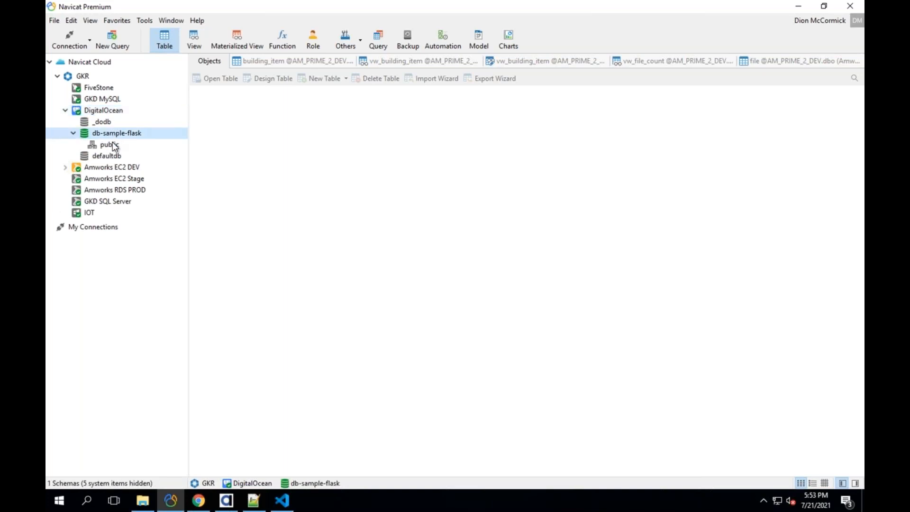
double_click(110, 144)
double_click(116, 155)
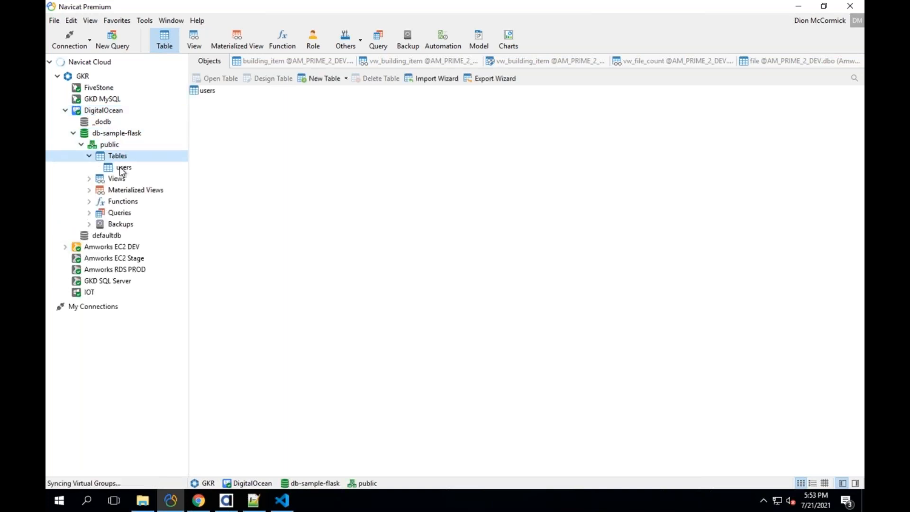
left_click(123, 168)
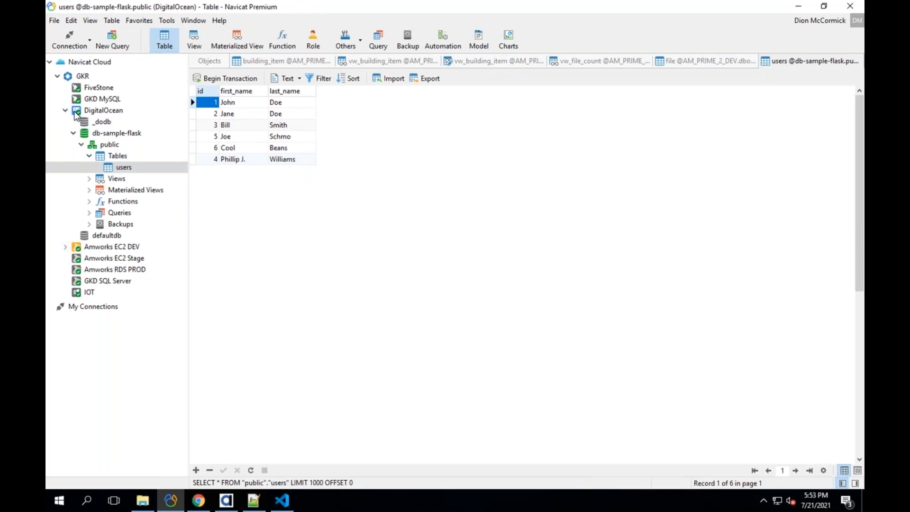
- Select the GKD MySQL, Amworks EC2 Stage and Amworks EC2 DEV connections in turn
left_click(102, 100)
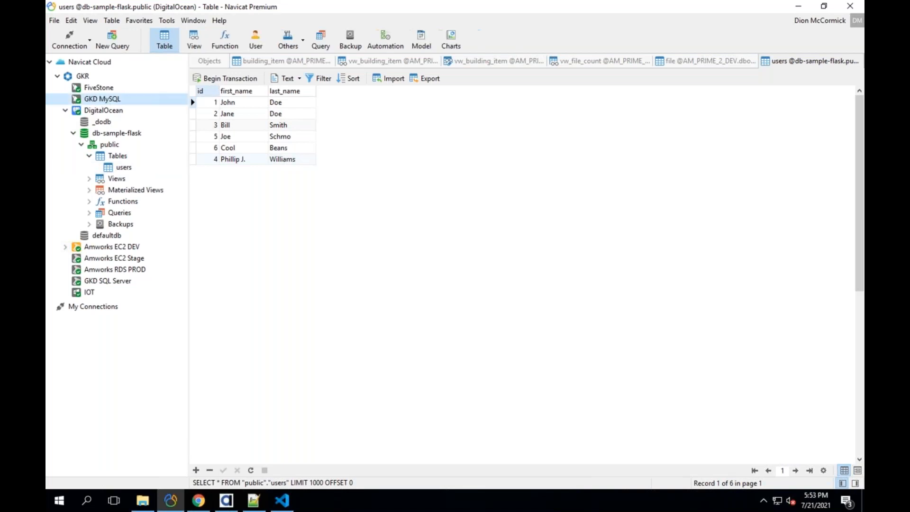
left_click(126, 261)
left_click(128, 247)
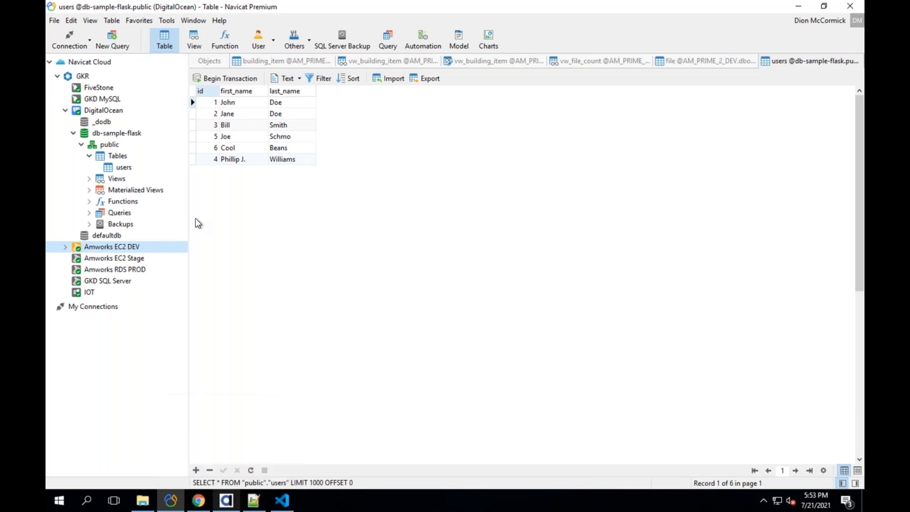
- Switch from Navicat back to the empty untitled UX component in Alpha Anywhere
key("alt+Tab")
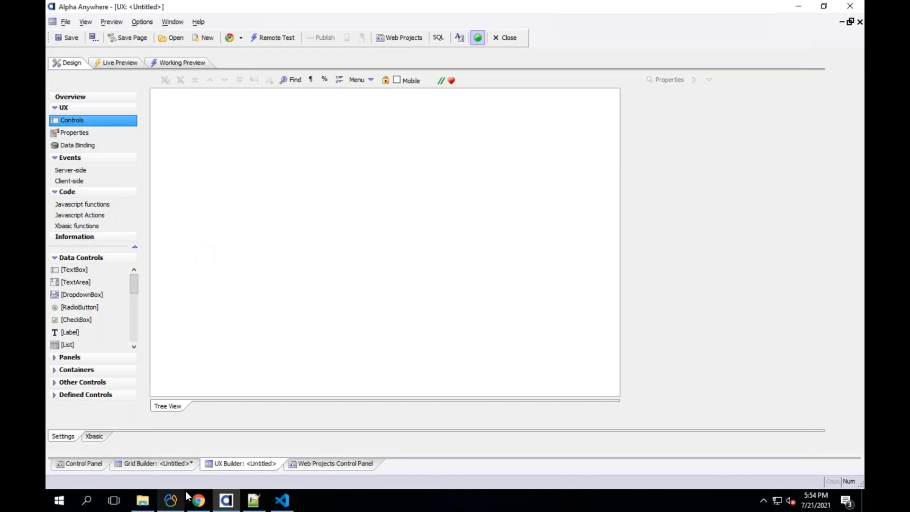
- Go to navicat.com in Chrome and scroll through its home page
left_click(203, 500)
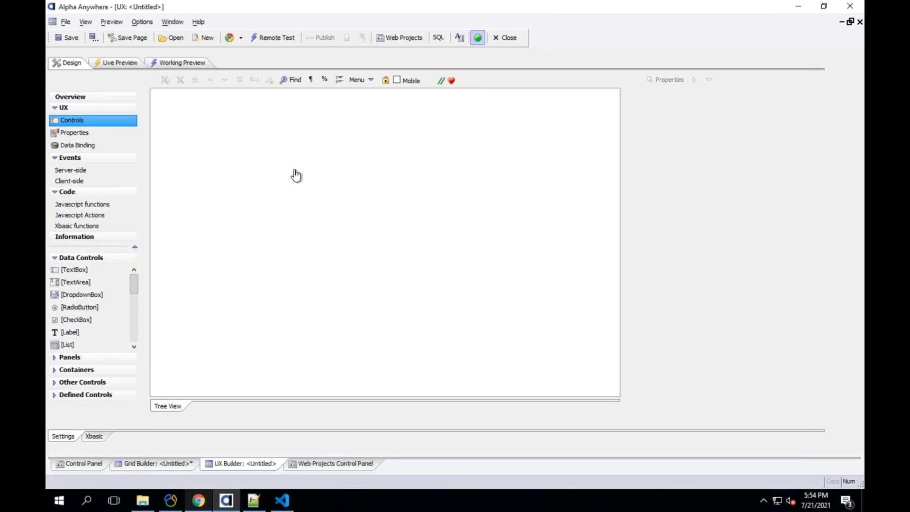
key("ctrl+l")
type("na")
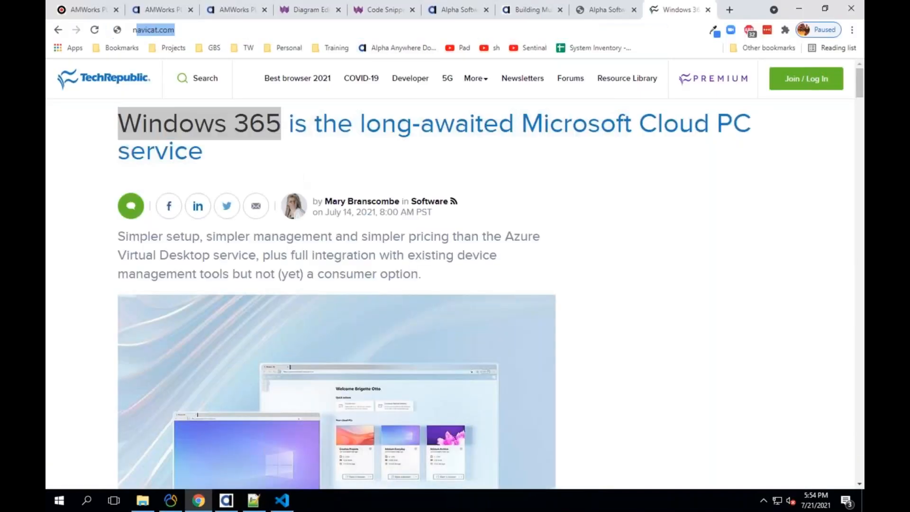
type("vic")
key("Return")
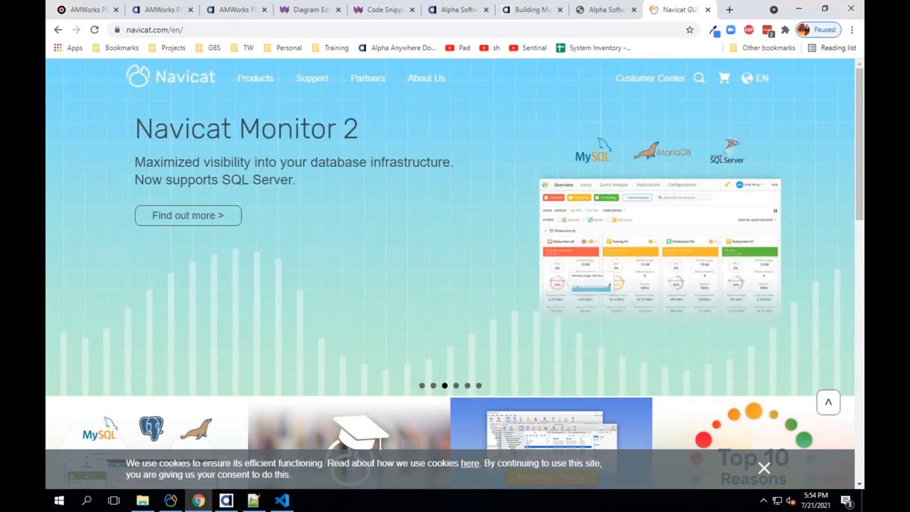
scroll(264, 297, "down", 1)
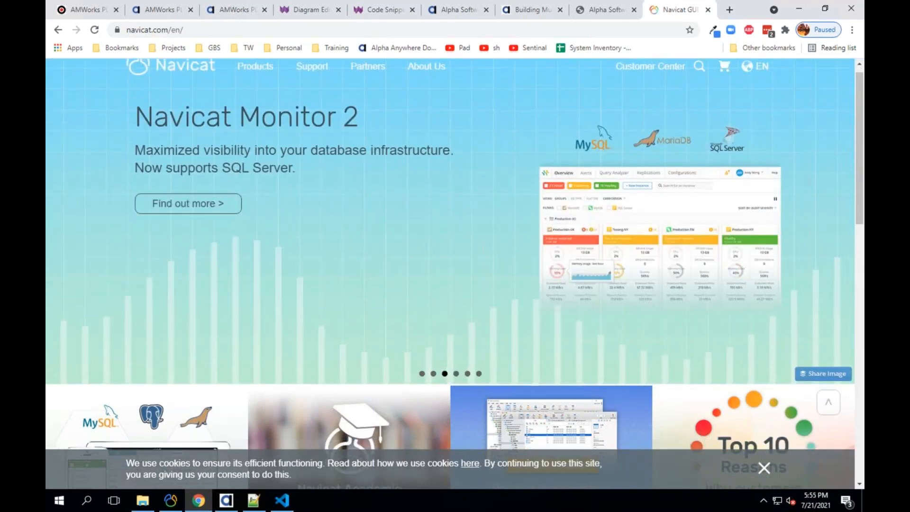
scroll(264, 307, "down", 3)
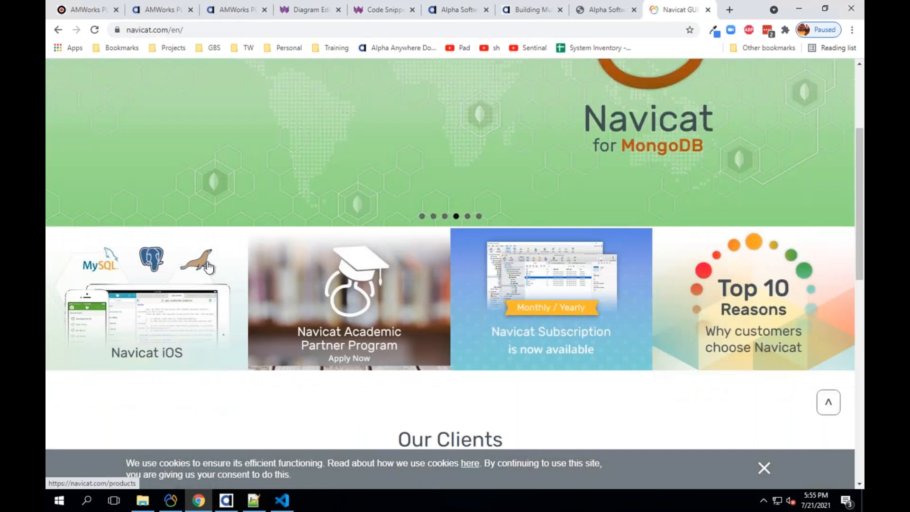
scroll(227, 276, "down", 3)
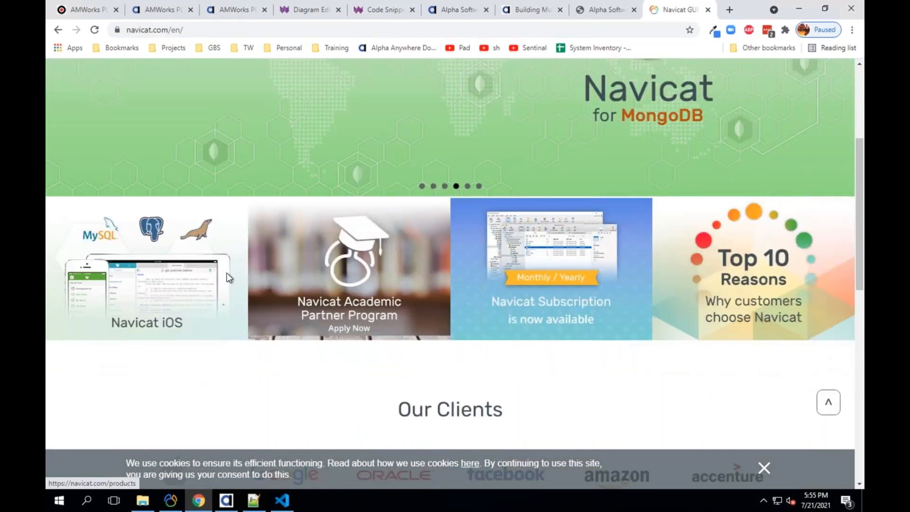
scroll(227, 275, "down", 4)
scroll(227, 274, "up", 10)
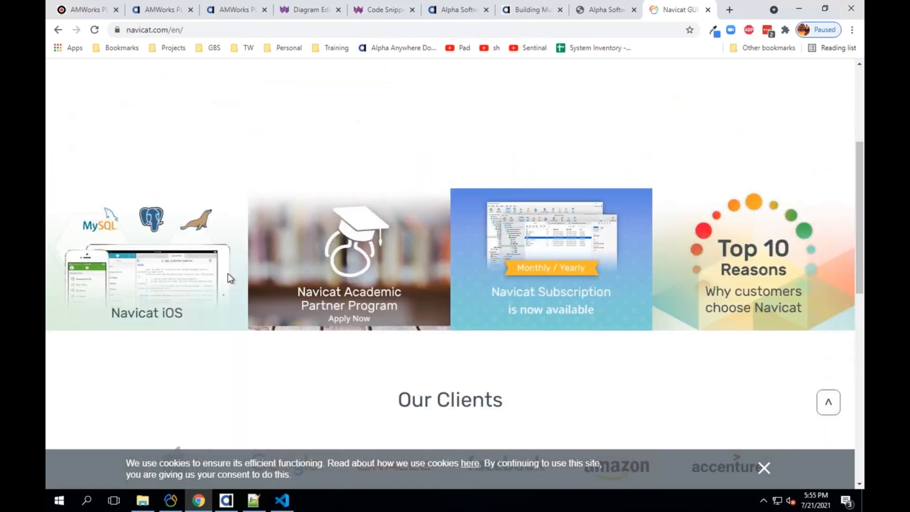
- Open Navicat's Products page and scroll through Premium 15 and the MySQL, PostgreSQL, MongoDB, MariaDB editions
left_click(255, 78)
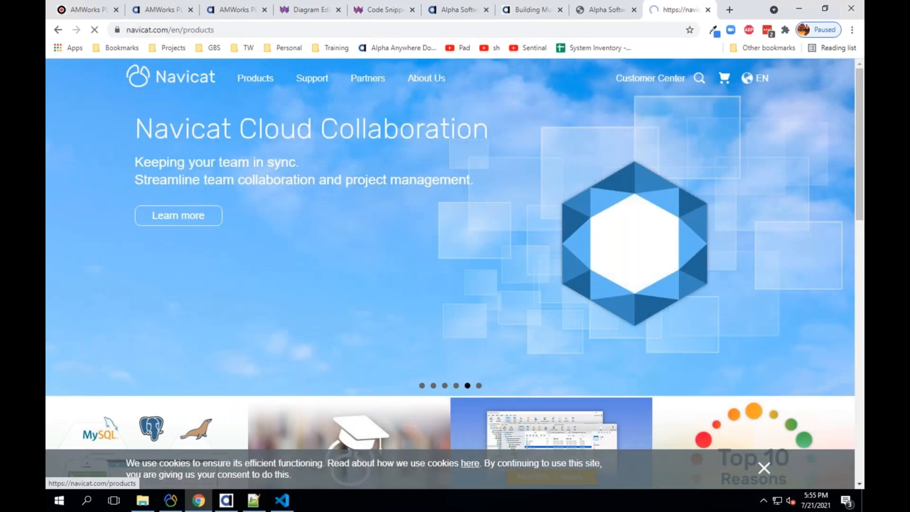
scroll(354, 241, "down", 1)
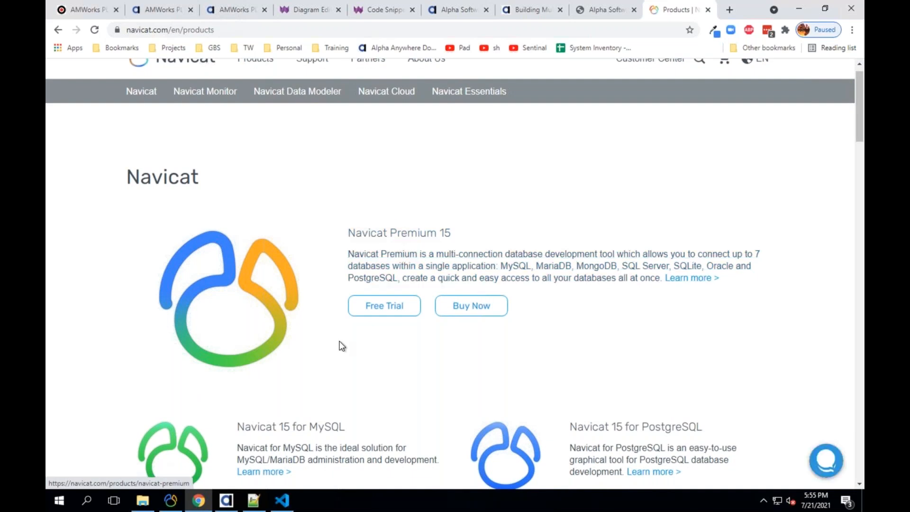
scroll(340, 345, "down", 1)
scroll(301, 219, "down", 4)
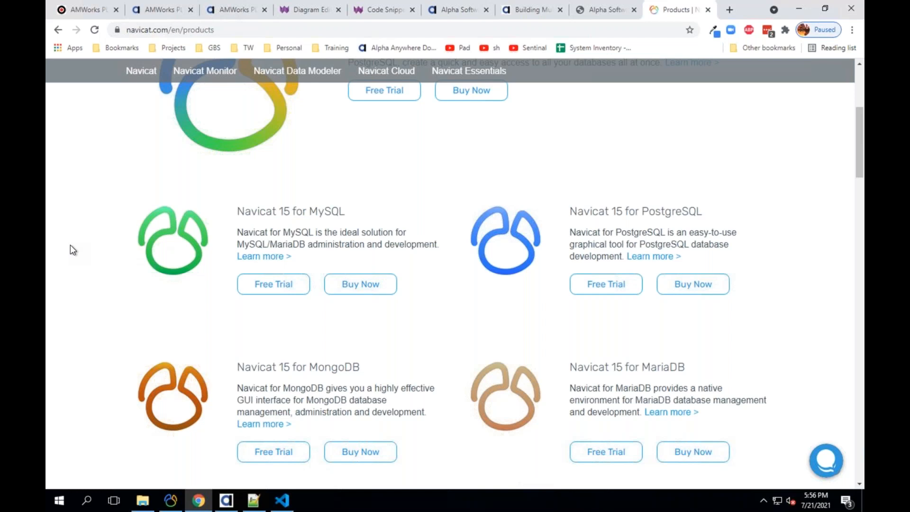
- Return to Keynote and show slide 1, the Alpha Anywhere logo title slide
mouse_move(863, 0)
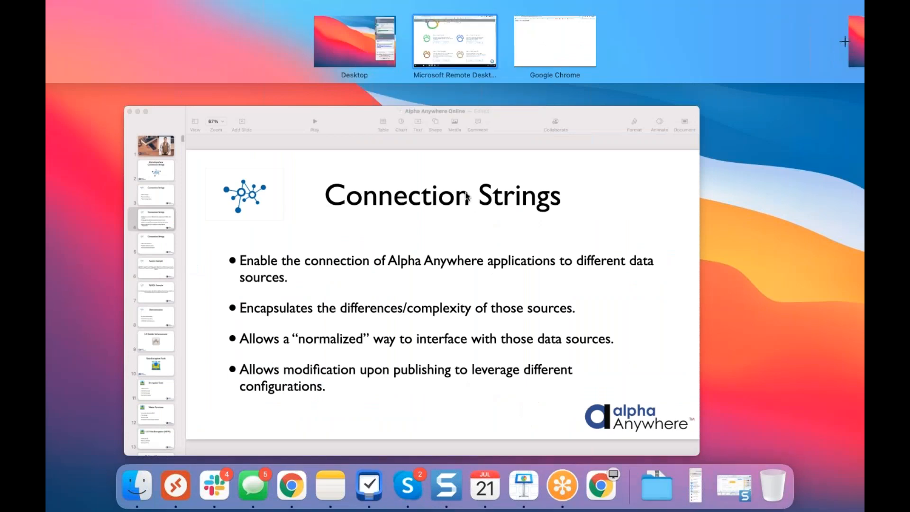
left_click(467, 196)
left_click(81, 62)
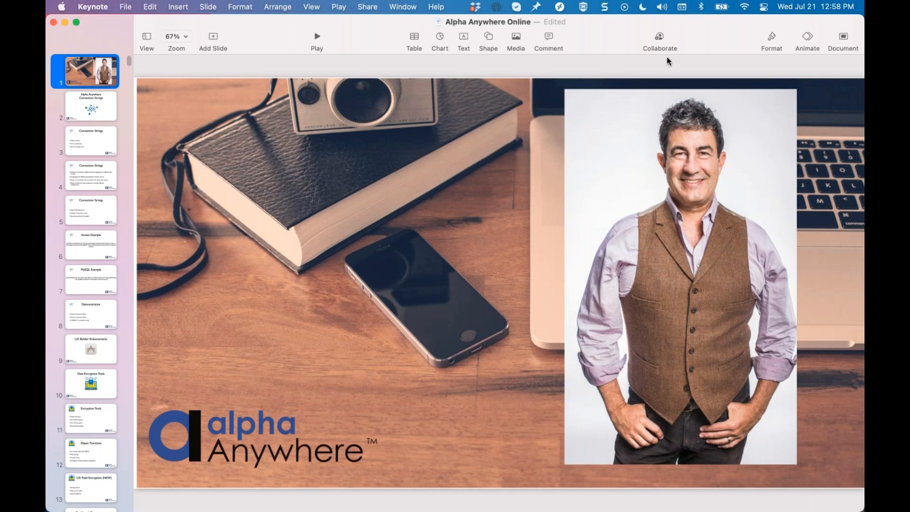
key("super+Tab")
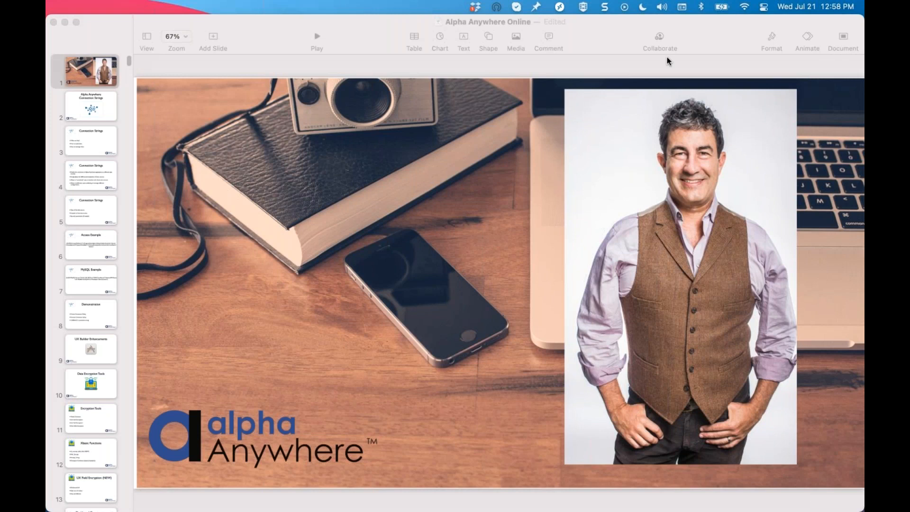